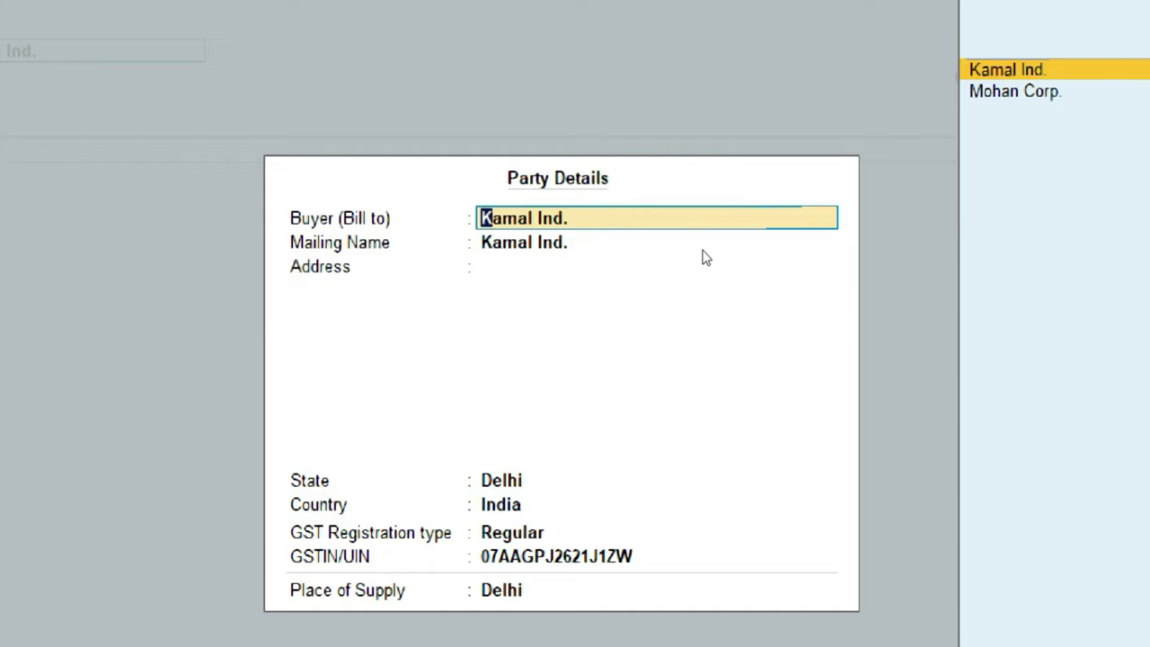
Accept the party details for Kamal Ind. with Delhi as the place of supply, and keep the proposed order number
{"action": "key", "text": "Return"}
{"action": "key", "text": "Return"}
{"action": "key", "text": "Return"}
{"action": "key", "text": "Return"}
{"action": "key", "text": "Return"}
{"action": "key", "text": "Return"}
{"action": "key", "text": "Return"}
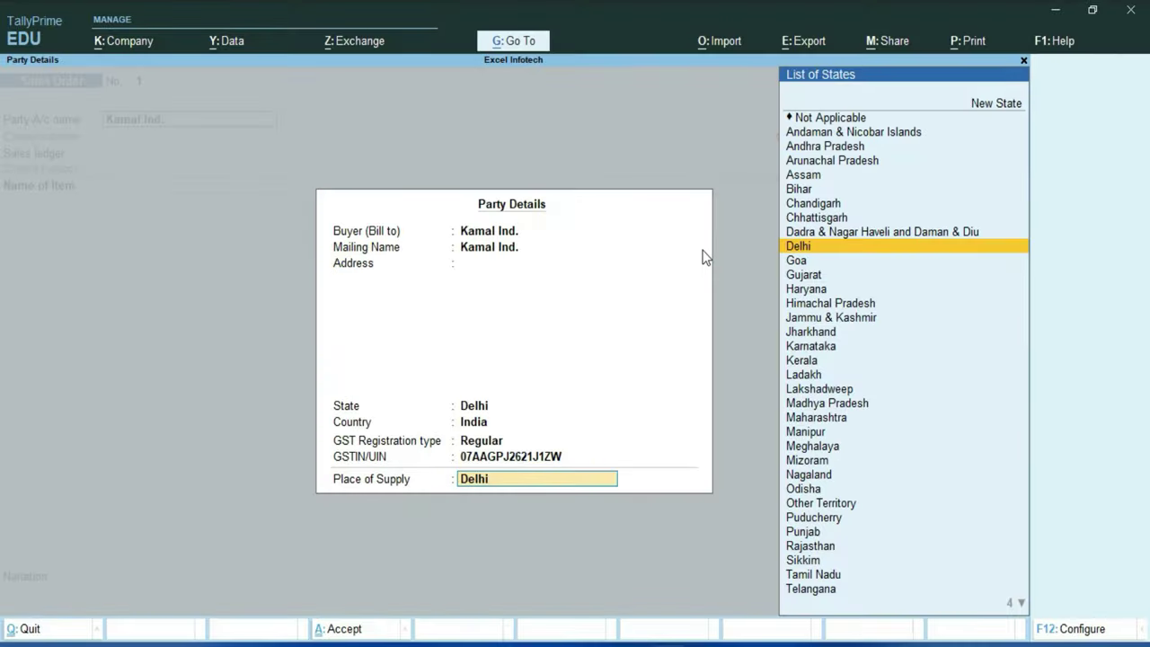
{"action": "key", "text": "Return"}
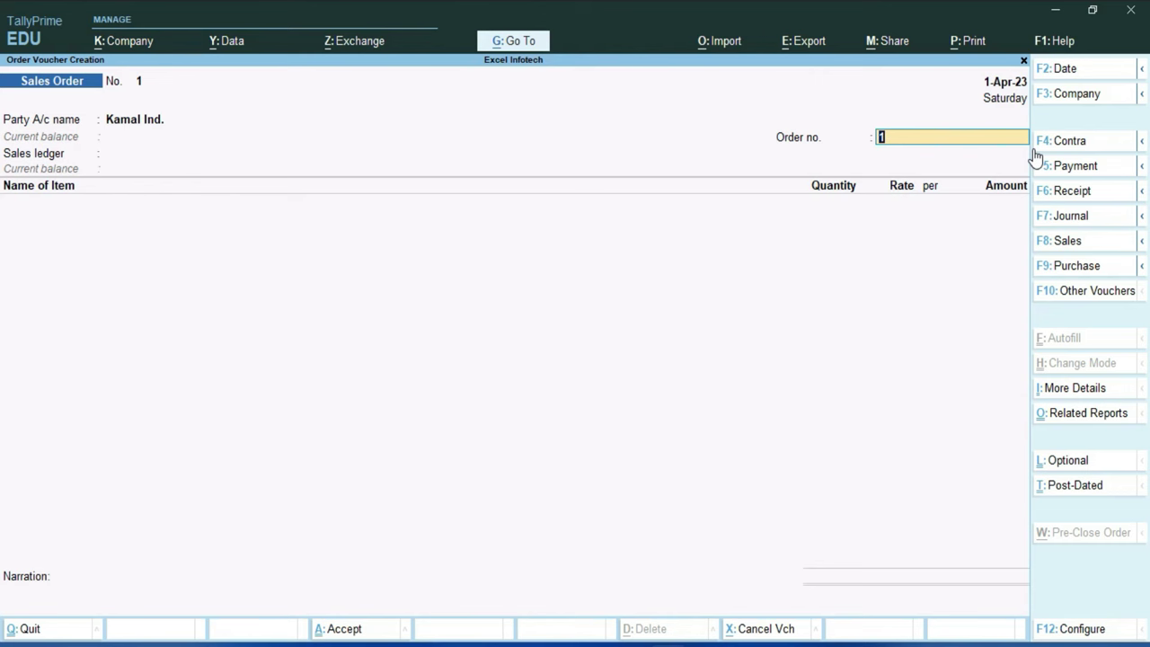
{"action": "key", "text": "Return"}
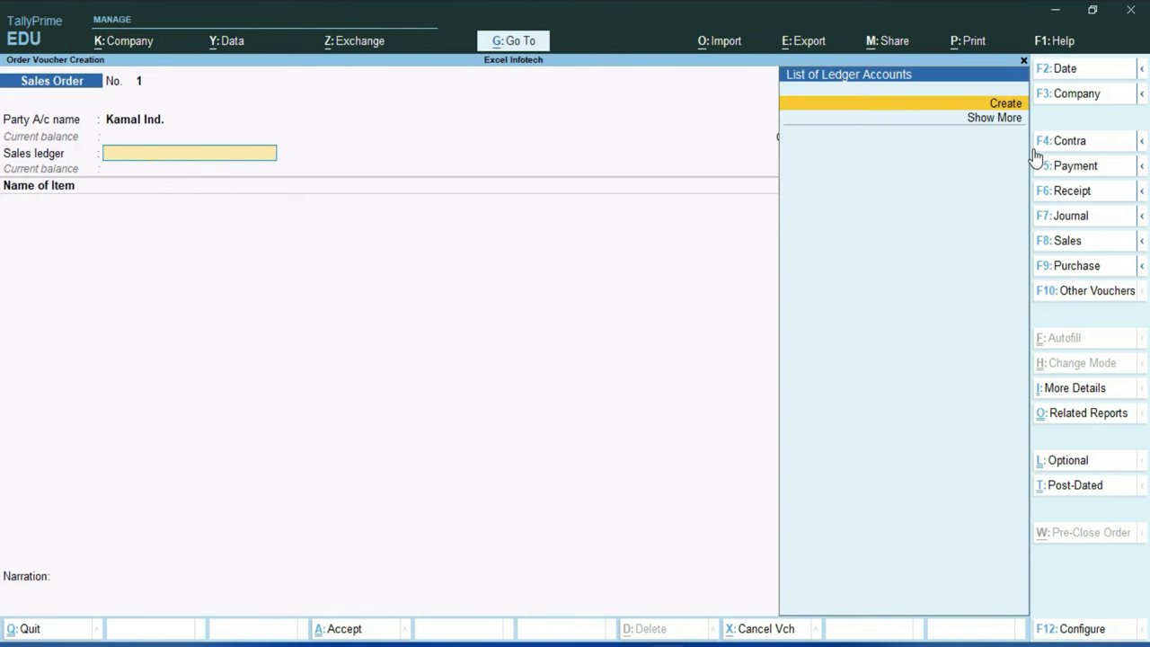
Start a new sales ledger from the order, named Sales A/c and placed under the Sales Accounts group
{"action": "left_click", "coordinate": [1001, 99]}
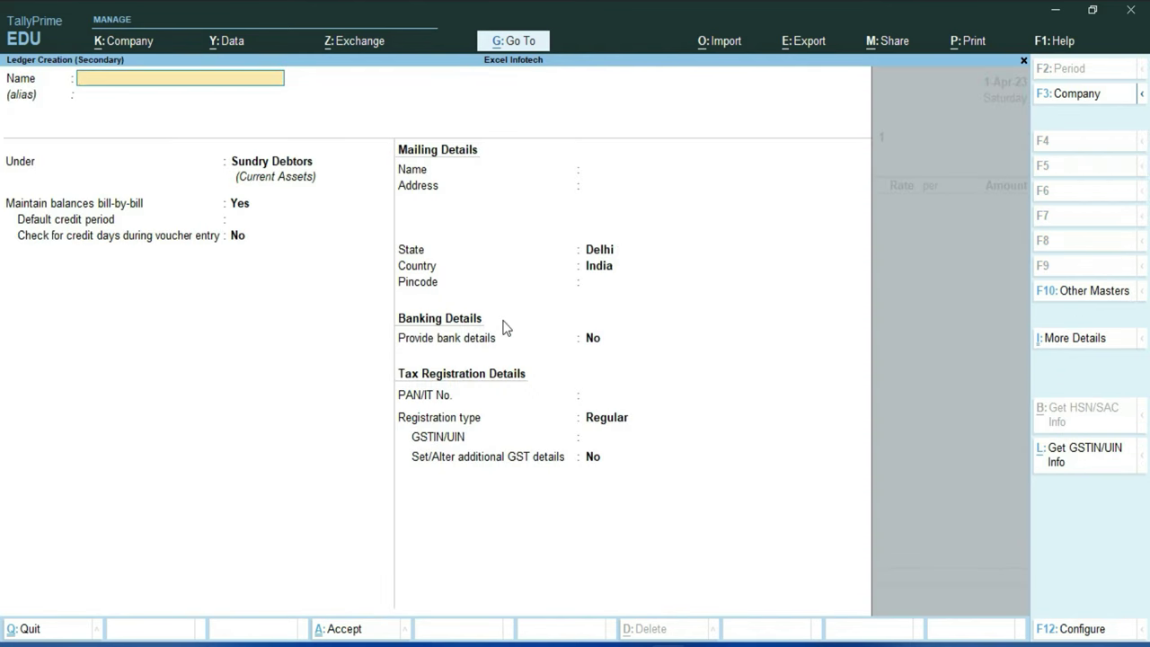
{"action": "type", "text": "Sales A/c"}
{"action": "key", "text": "Return"}
{"action": "key", "text": "Return"}
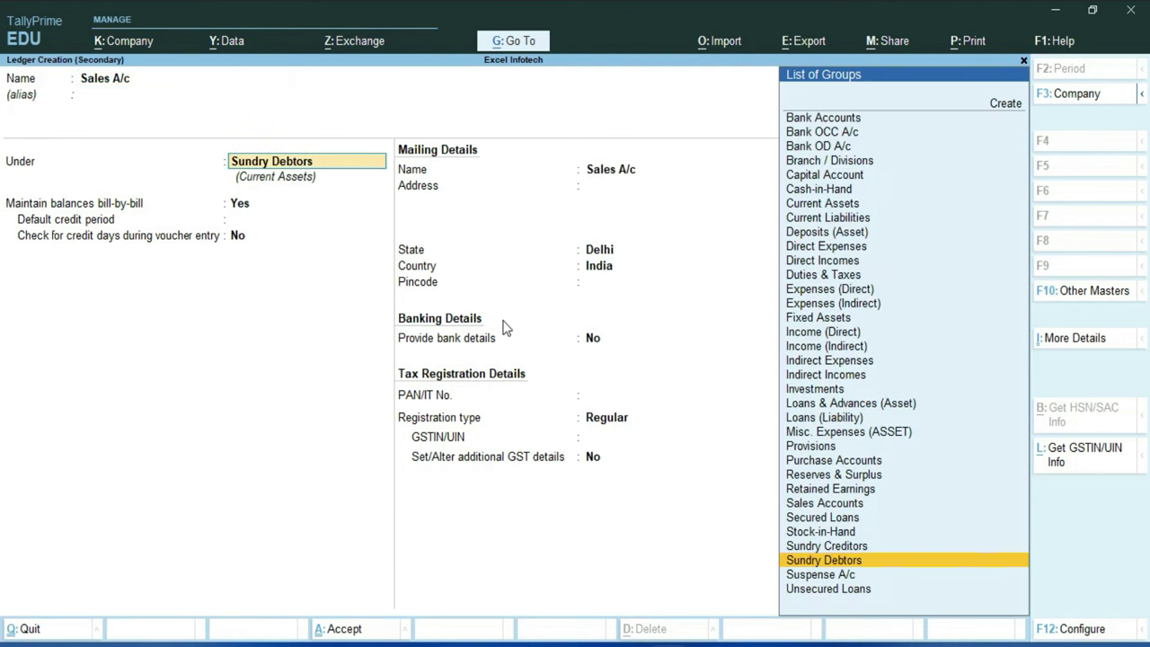
{"action": "type", "text": "S"}
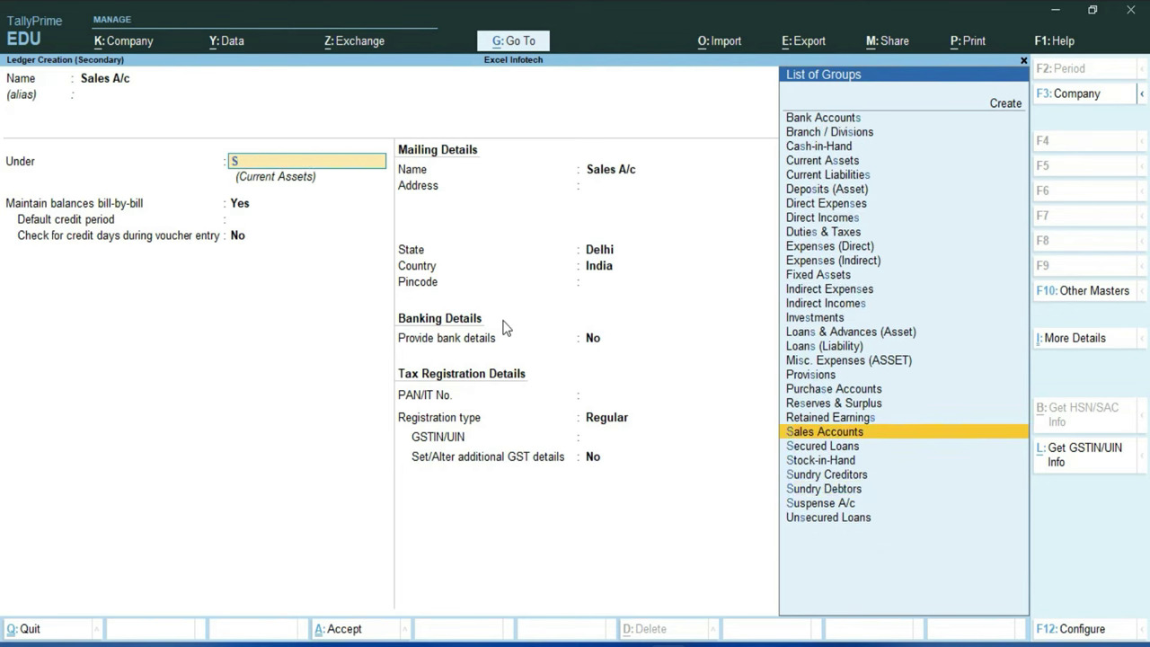
{"action": "key", "text": "Return"}
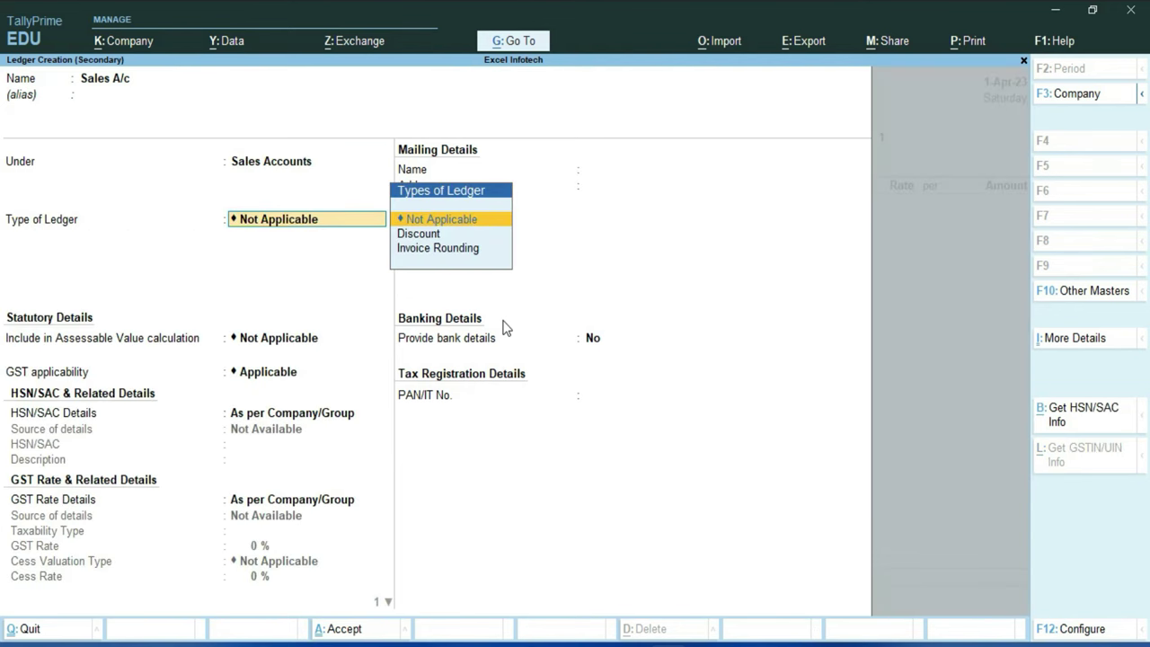
Keep the HSN/SAC and GST rate details as per Company/Group, set the type of supply to Goods, and save the ledger
{"action": "key", "text": "Return"}
{"action": "key", "text": "Return"}
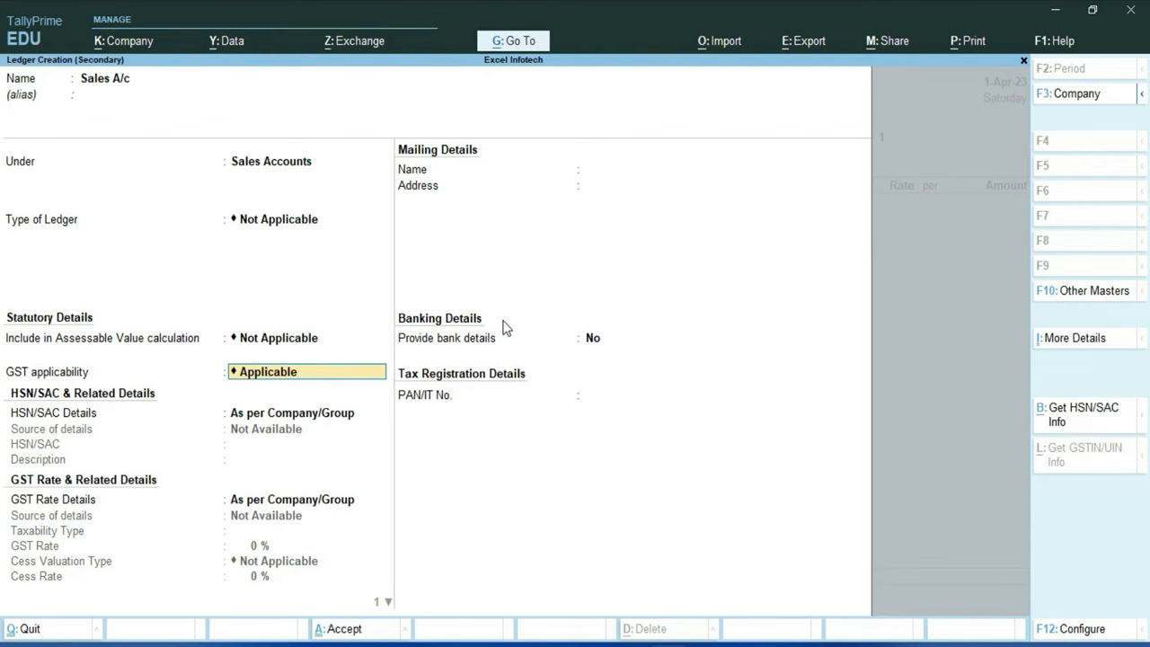
{"action": "key", "text": "Return"}
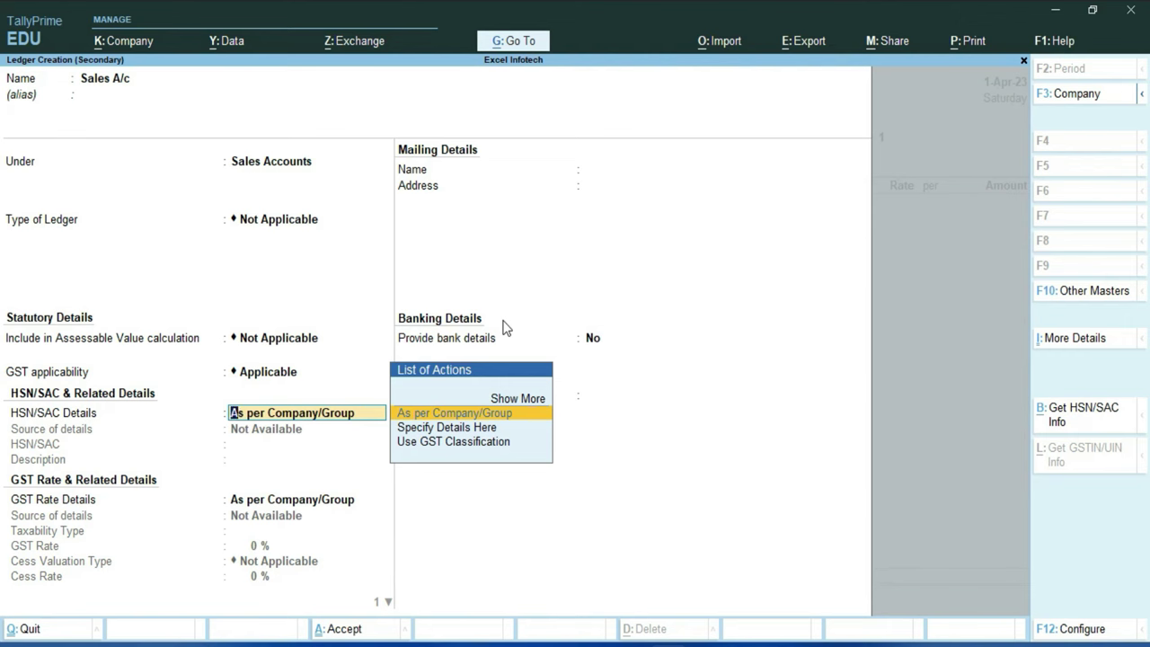
{"action": "key", "text": "Return"}
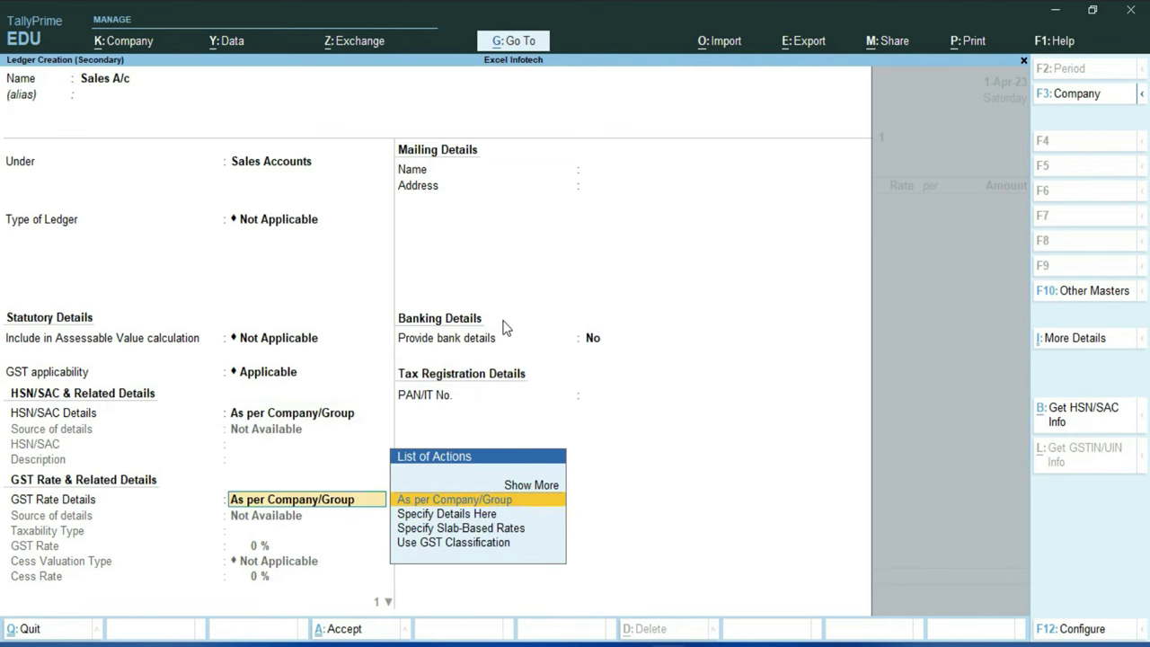
{"action": "key", "text": "Return"}
{"action": "key", "text": "Return"}
{"action": "key", "text": "BackSpace"}
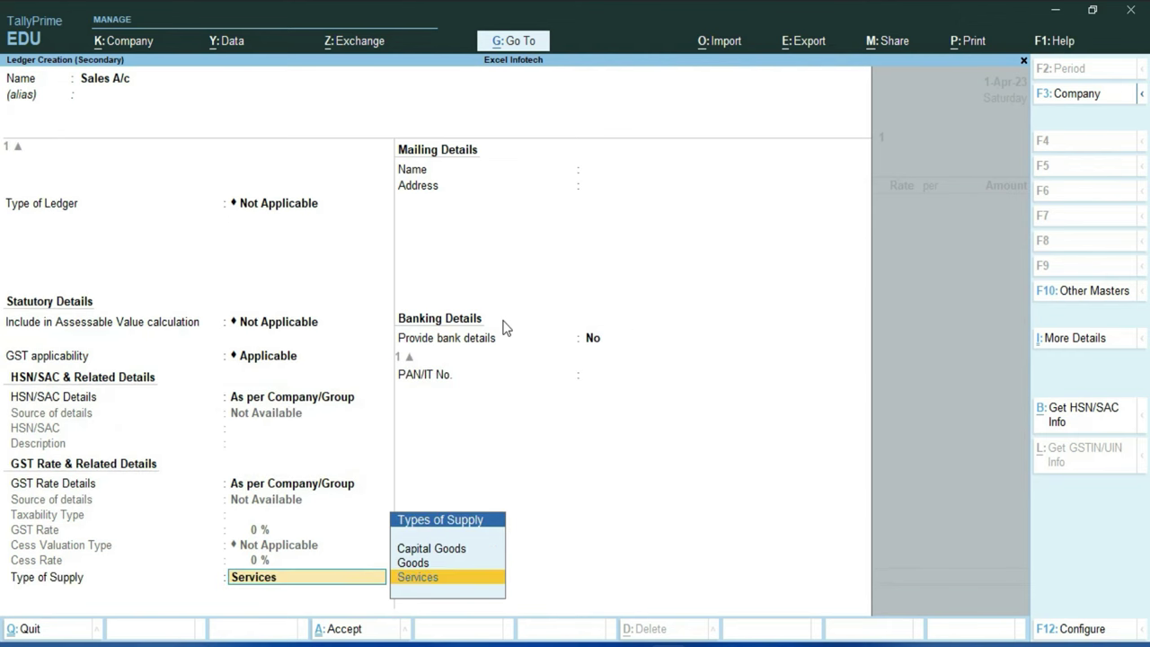
{"action": "key", "text": "Up"}
{"action": "key", "text": "Return"}
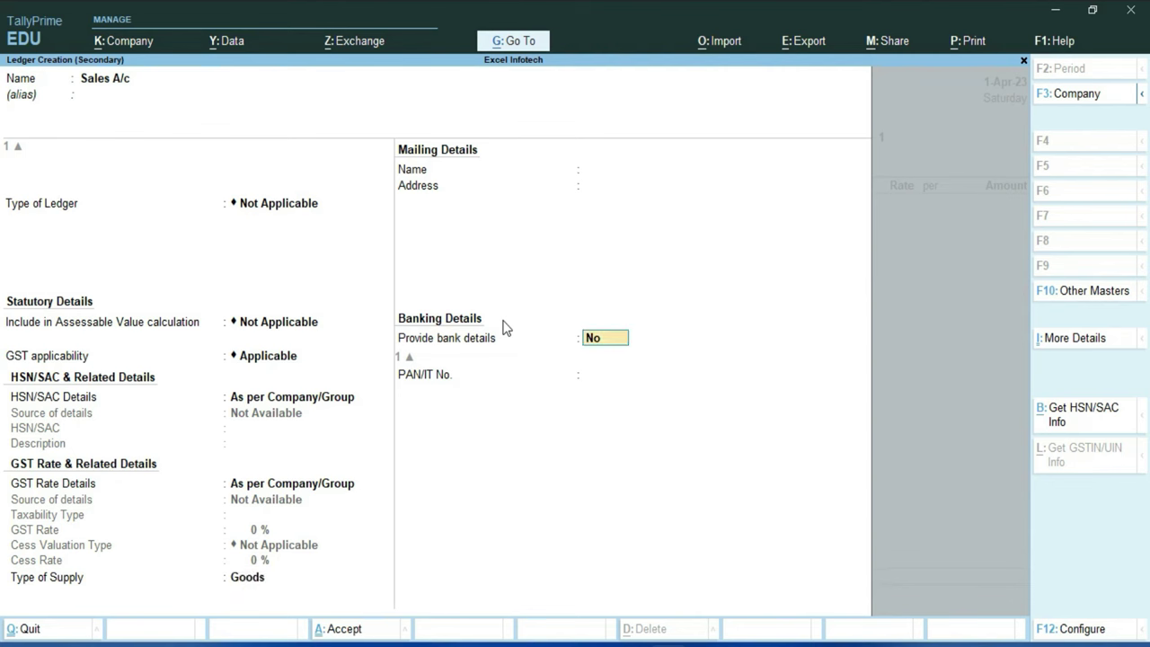
{"action": "key", "text": "Return"}
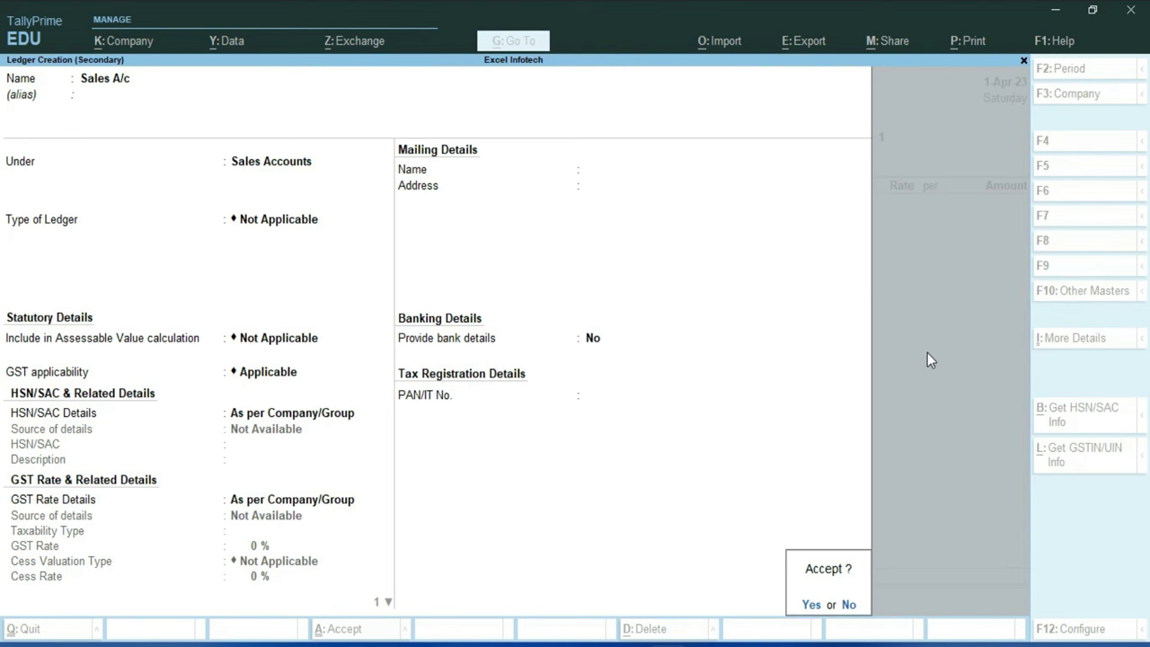
{"action": "key", "text": "Return"}
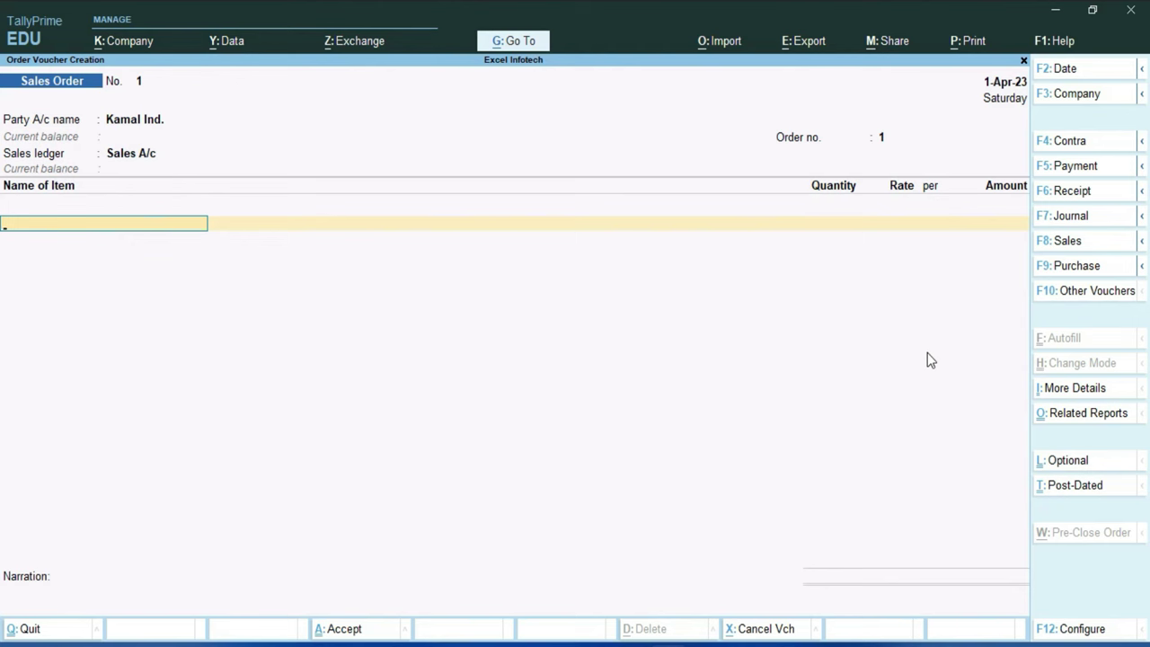
Add 80 Nos of I Phone 14 Pro Max at a rate of 1,20,000 per Nos, due on 1-Apr-23
{"action": "key", "text": "space"}
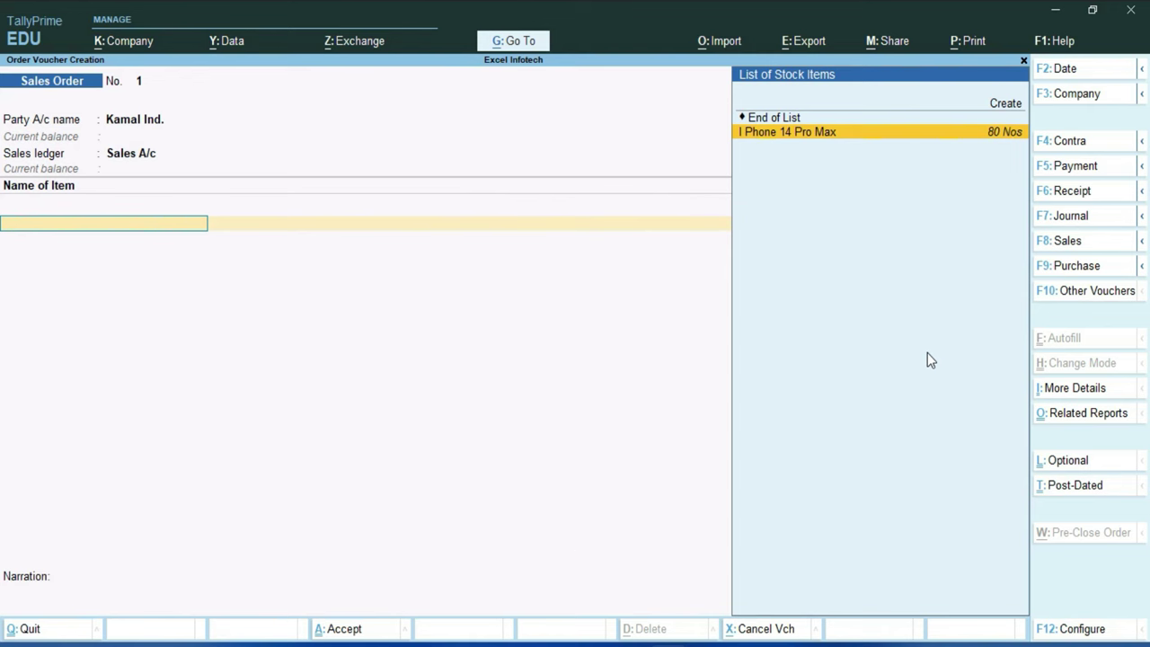
{"action": "key", "text": "Return"}
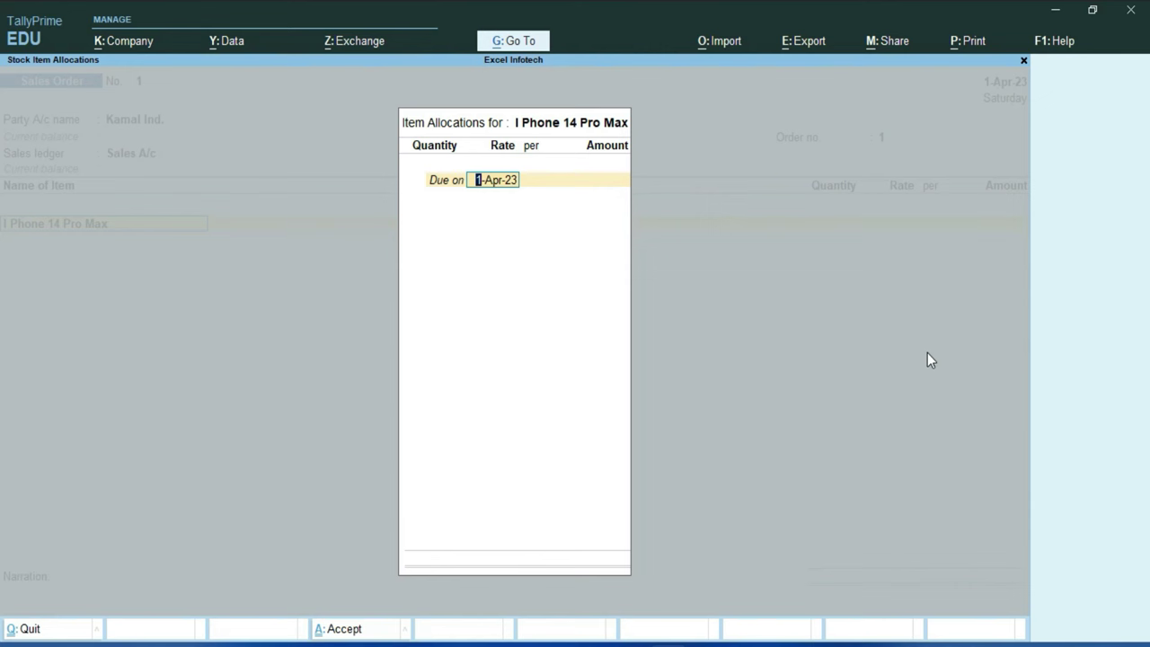
{"action": "key", "text": "Return"}
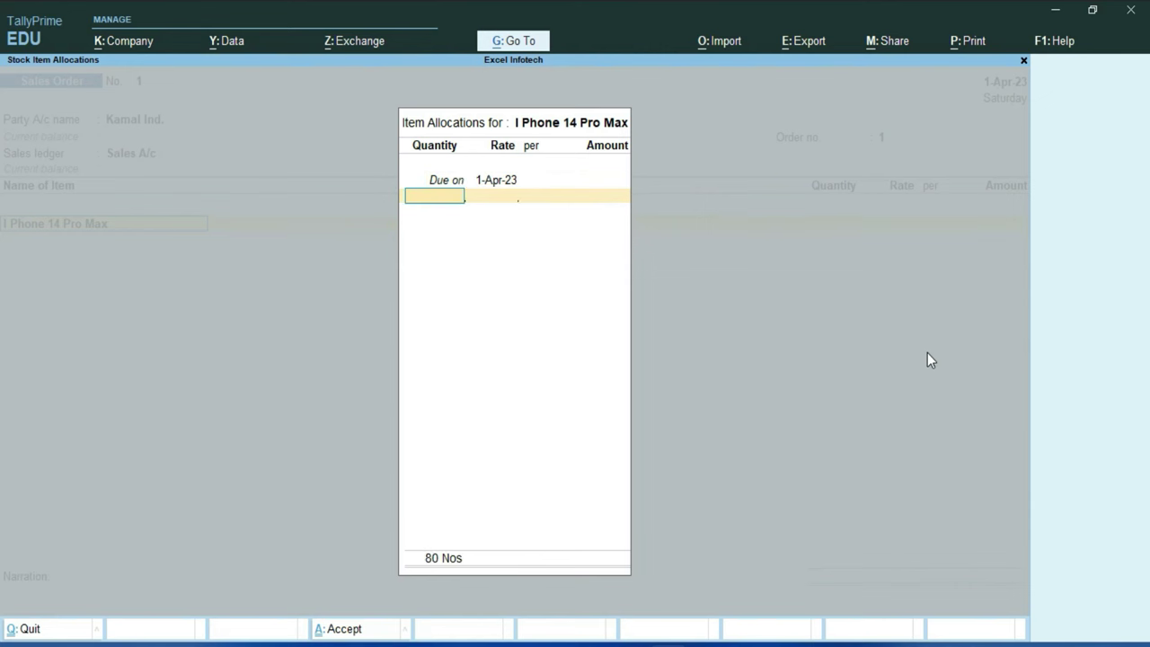
{"action": "type", "text": "80"}
{"action": "key", "text": "Return"}
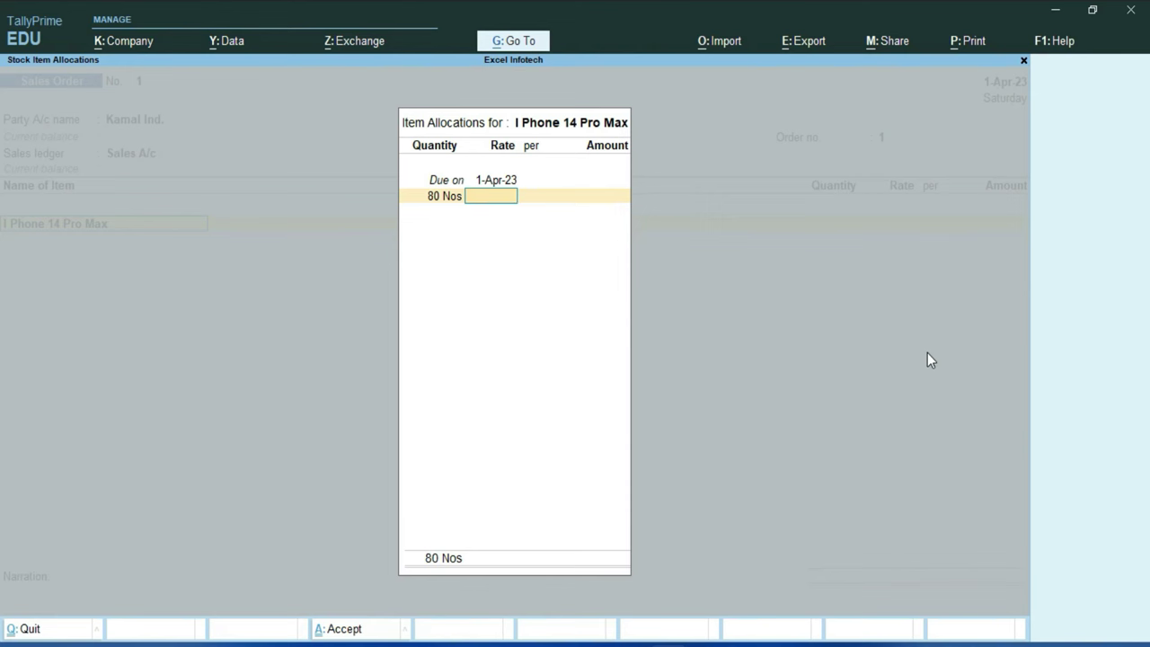
{"action": "type", "text": "120000"}
{"action": "key", "text": "Return"}
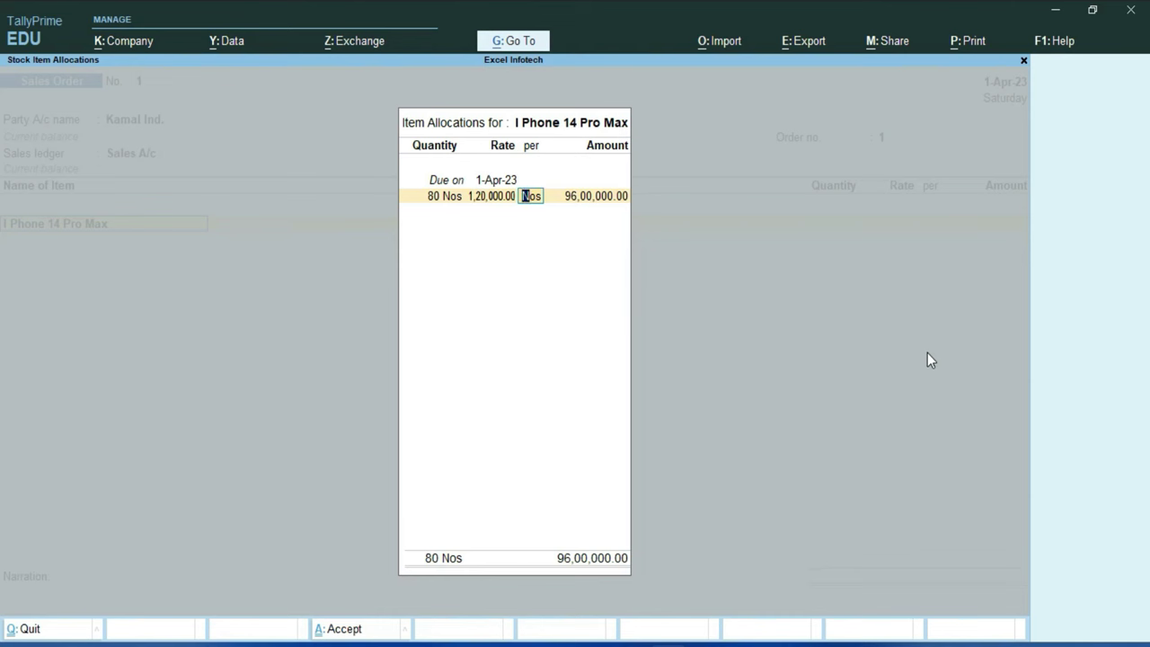
{"action": "key", "text": "Return"}
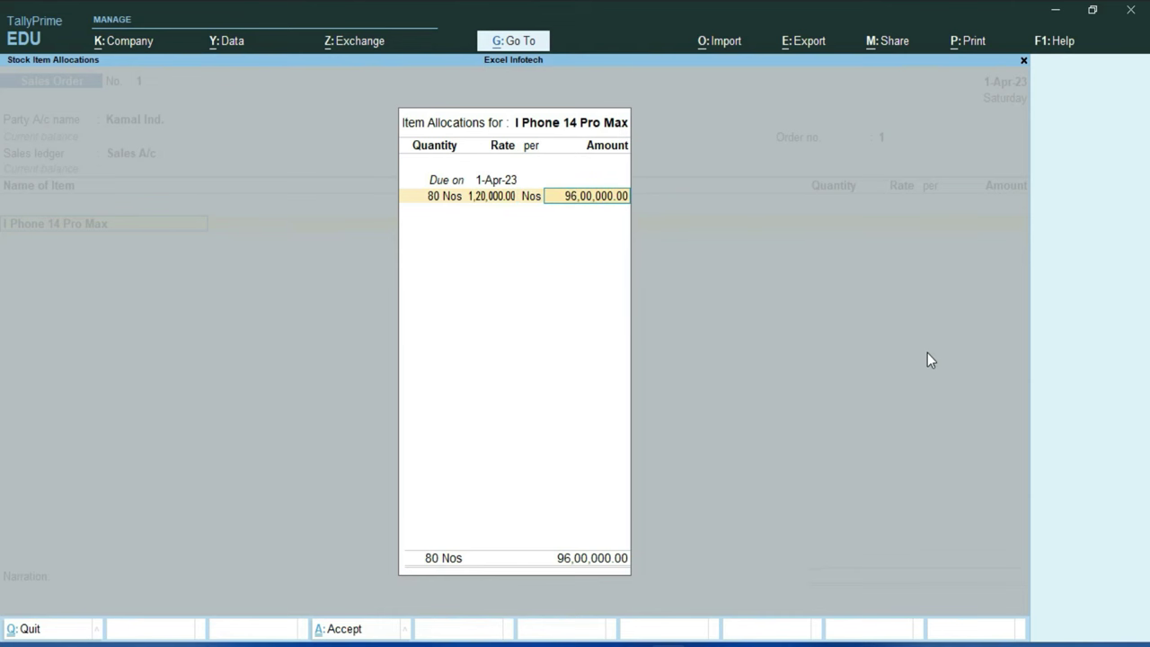
{"action": "key", "text": "Return"}
{"action": "key", "text": "Return"}
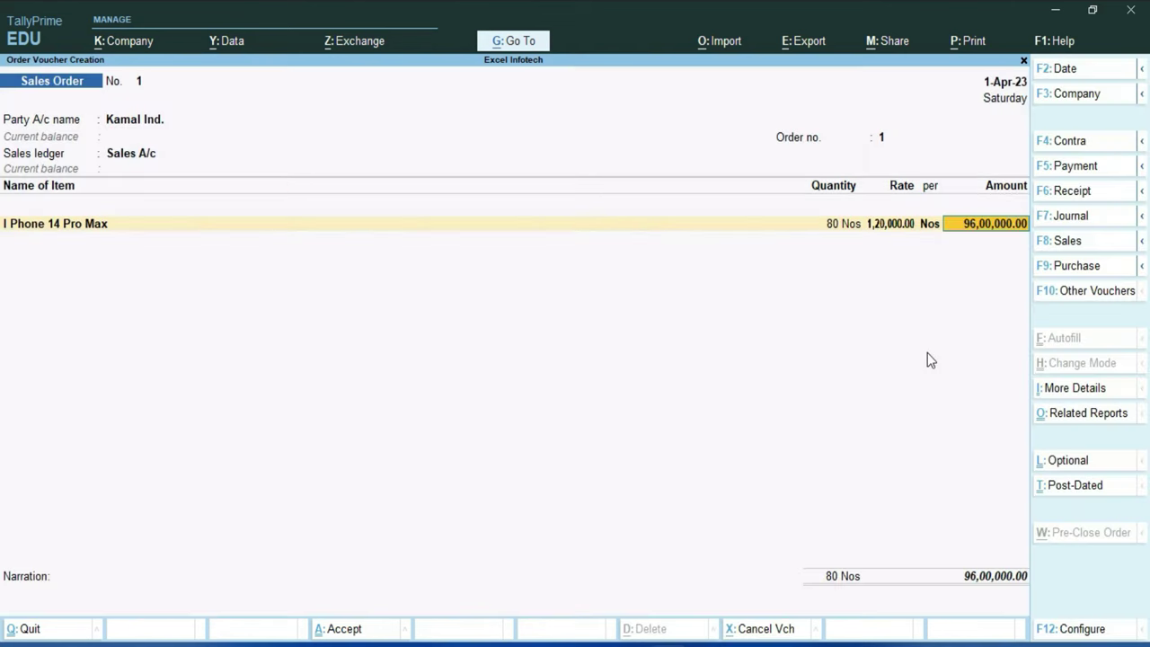
Accept the item's GST rate details and HSN/SAC details as per Masters/Company
{"action": "key", "text": "Return"}
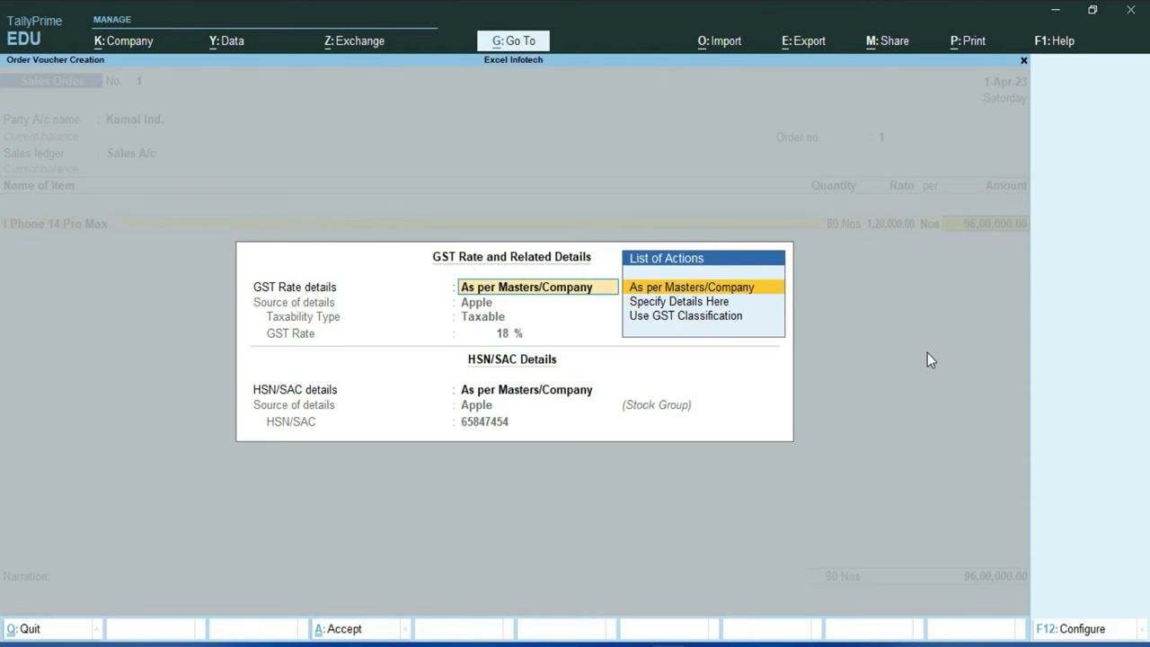
{"action": "key", "text": "Return"}
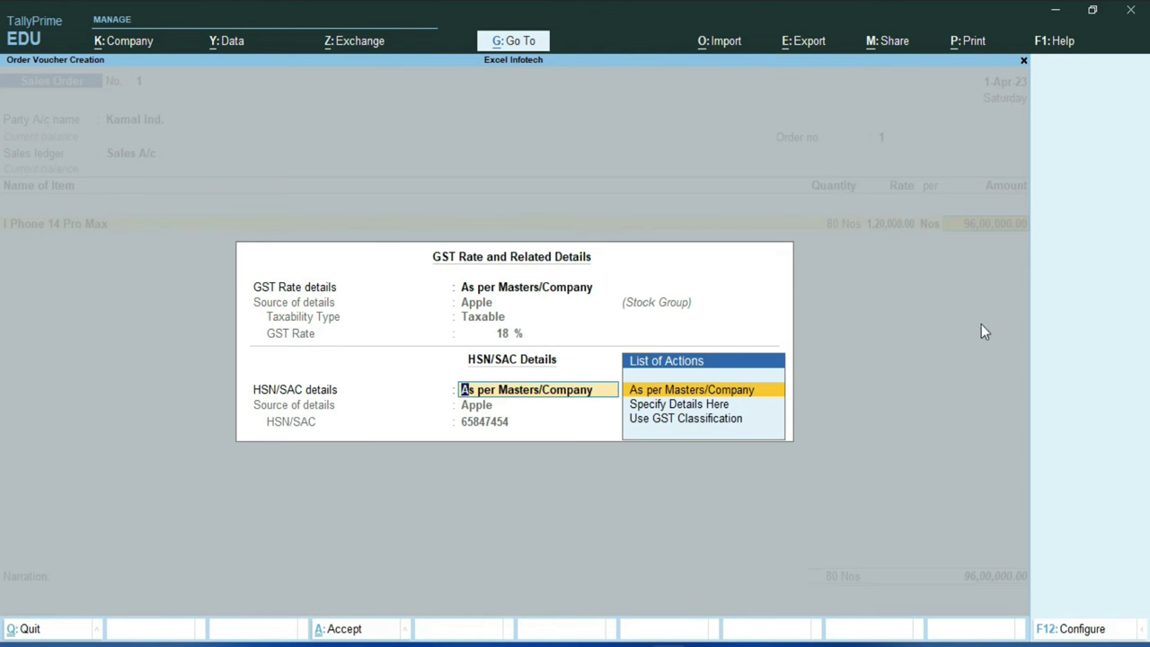
{"action": "key", "text": "Return"}
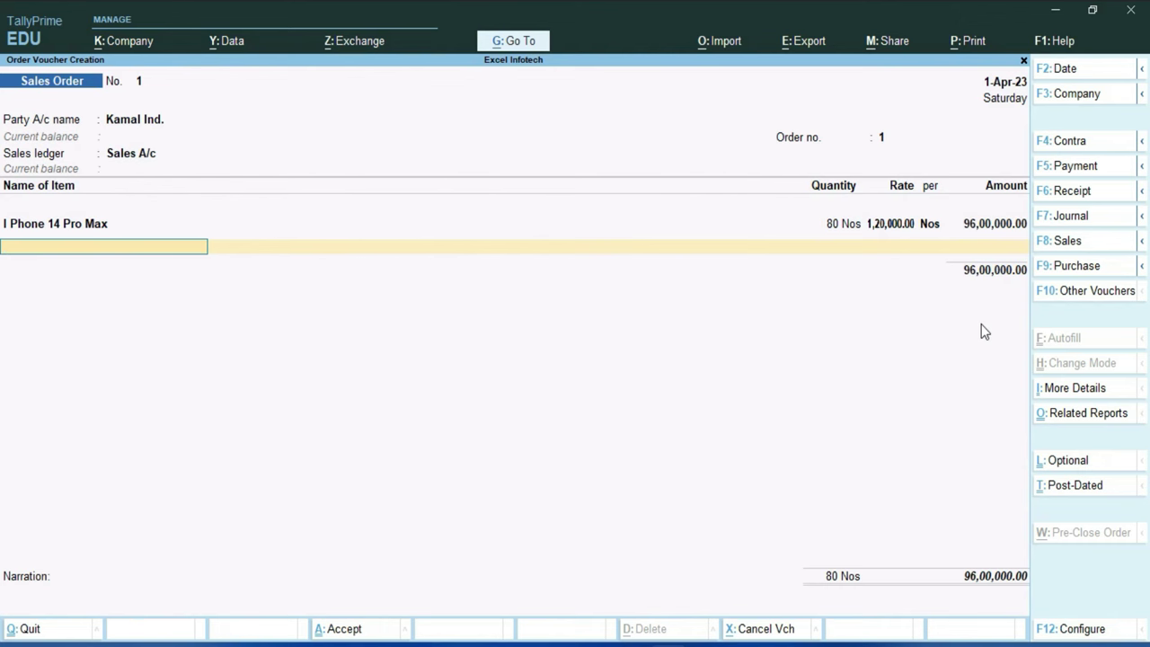
Select CGST as the tax ledger below the item line and open that ledger for alteration
{"action": "key", "text": "Return"}
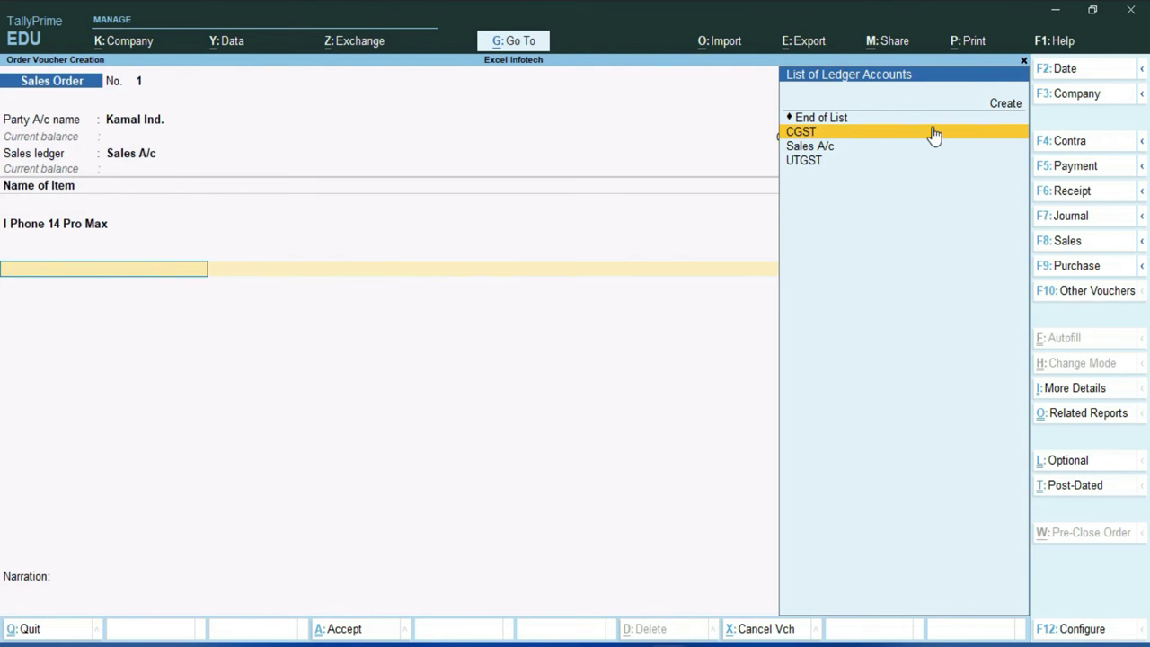
{"action": "left_click", "coordinate": [934, 134]}
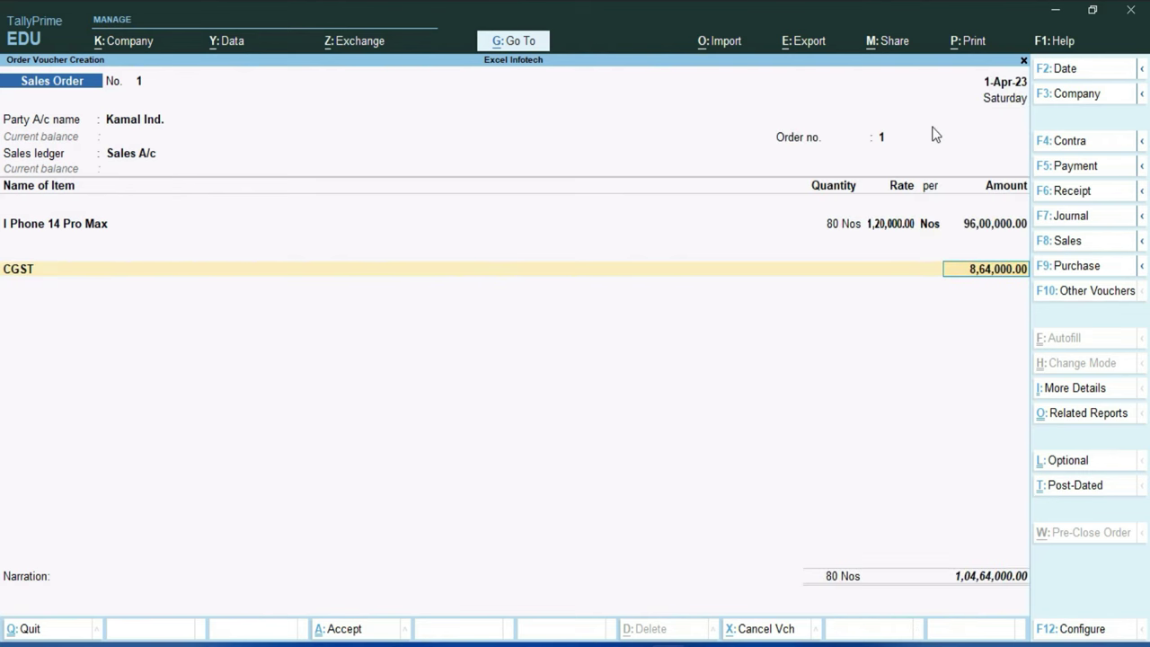
{"action": "key", "text": "BackSpace"}
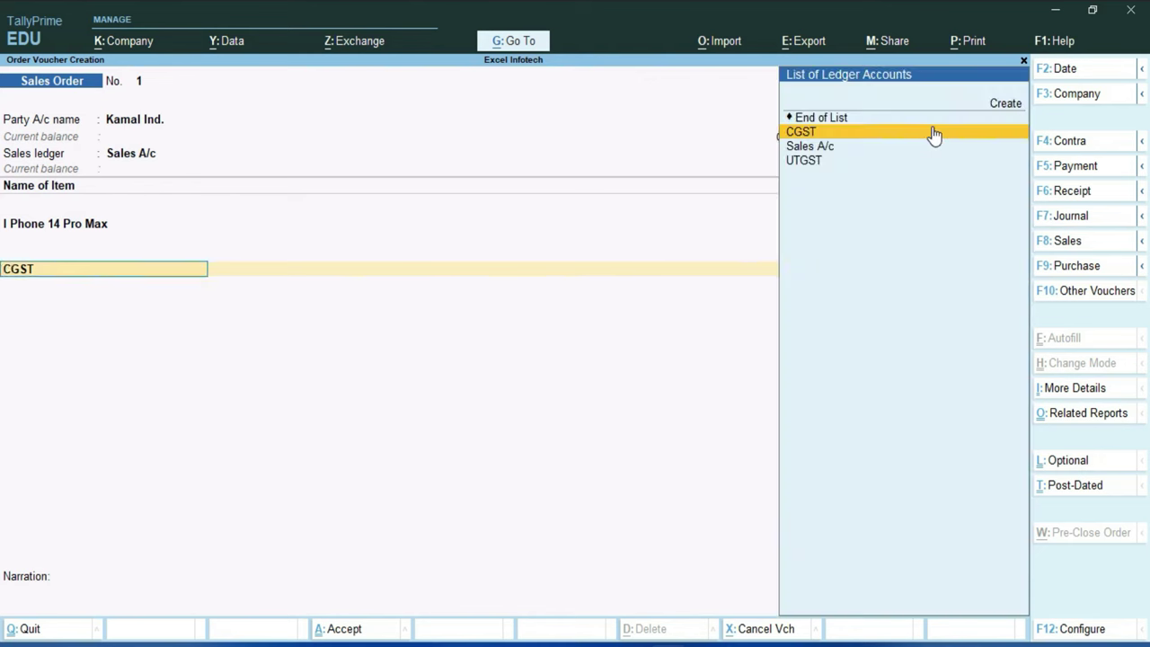
{"action": "key", "text": "ctrl"}
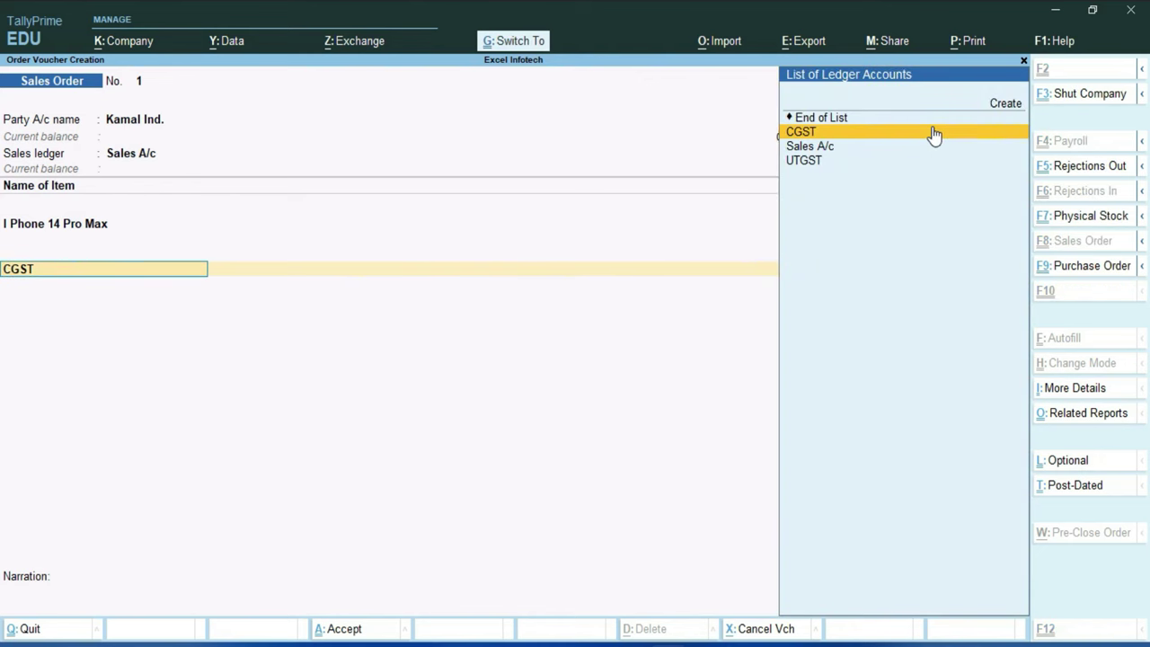
{"action": "key", "text": "ctrl+Return"}
Keep the CGST ledger under Duties & Taxes with GST tax type CGST and no rounding, save it, and accept its amount in the order
{"action": "key", "text": "Return"}
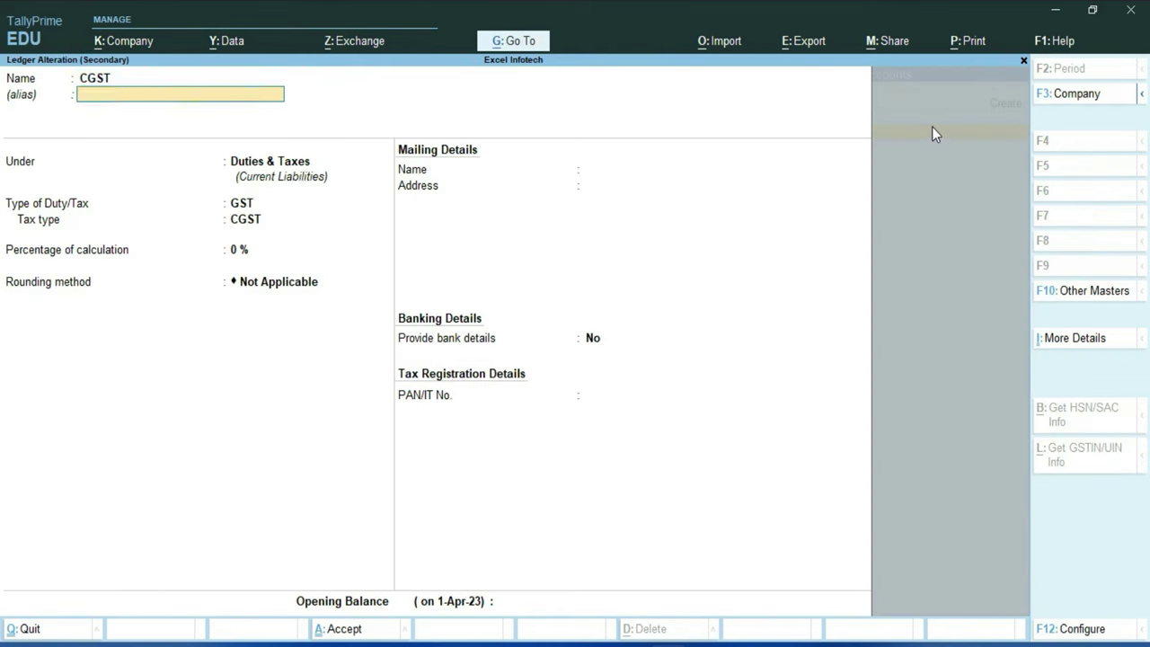
{"action": "key", "text": "Return"}
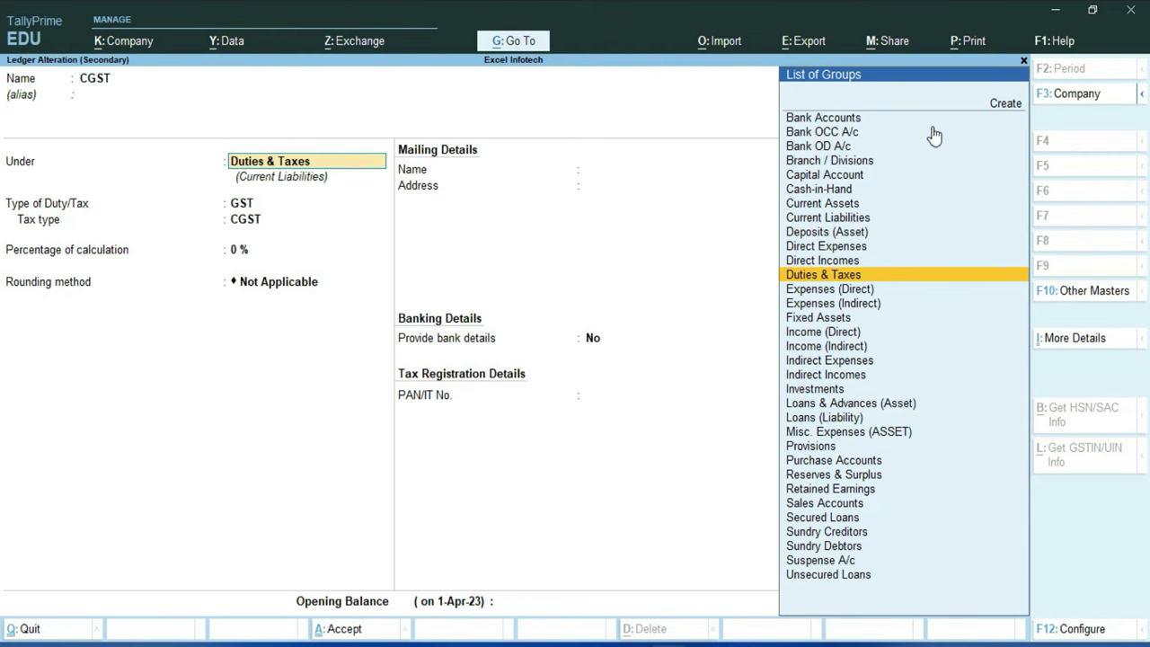
{"action": "key", "text": "Return"}
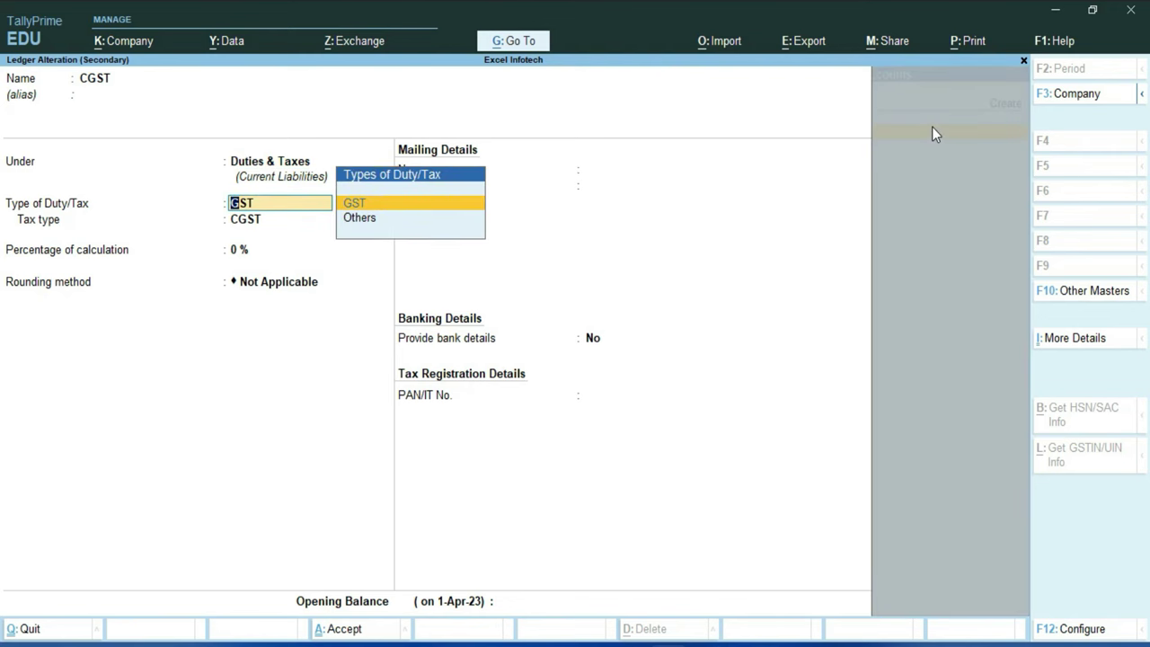
{"action": "key", "text": "Return"}
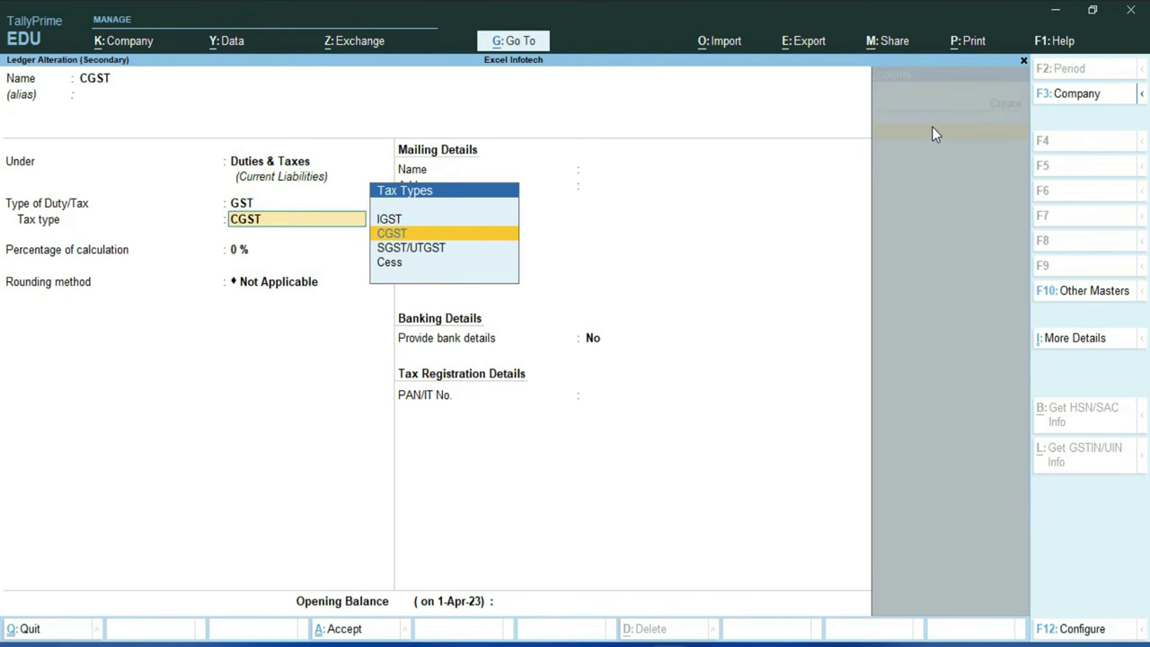
{"action": "key", "text": "Return"}
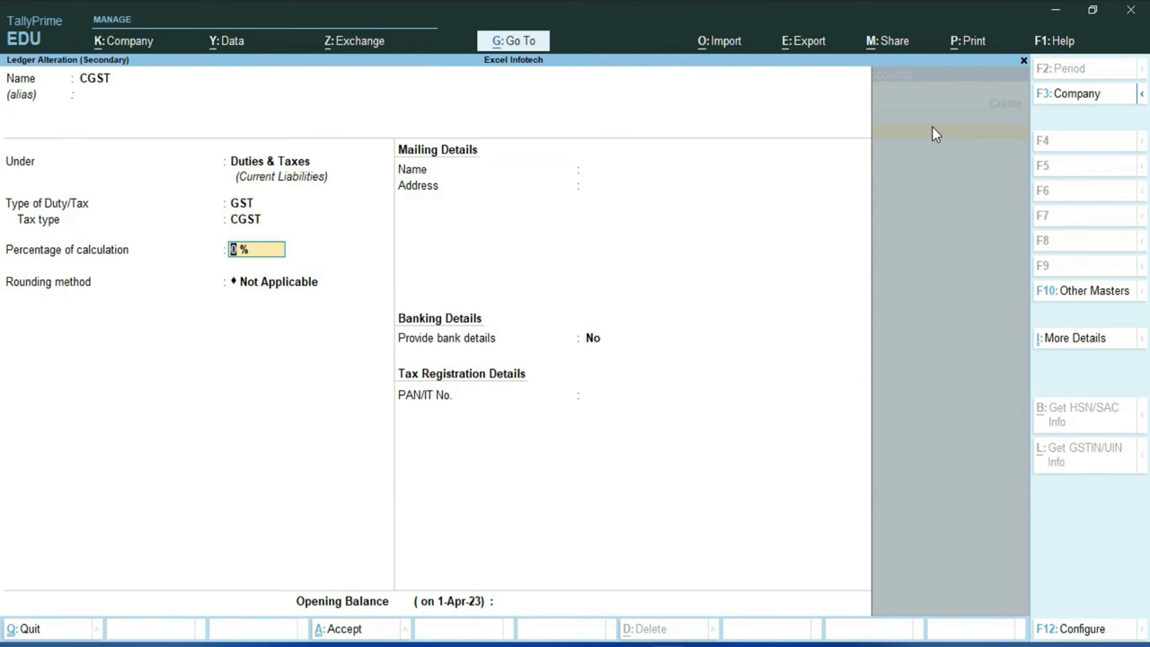
{"action": "key", "text": "Return"}
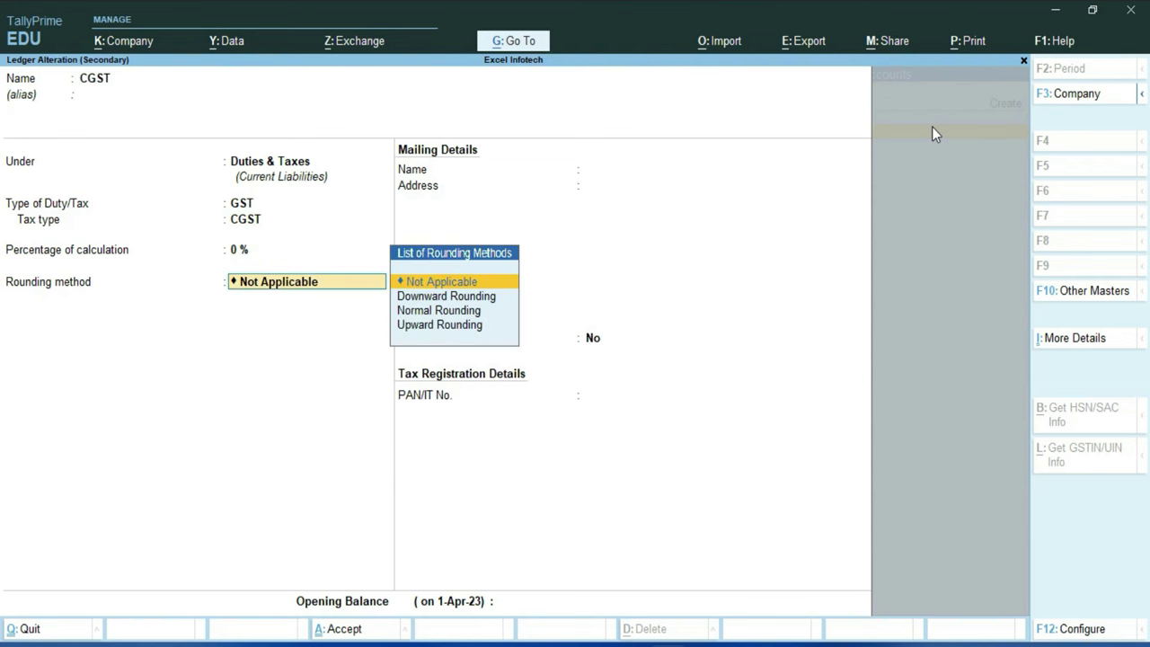
{"action": "key", "text": "Return"}
{"action": "key", "text": "Return"}
{"action": "key", "text": "Return"}
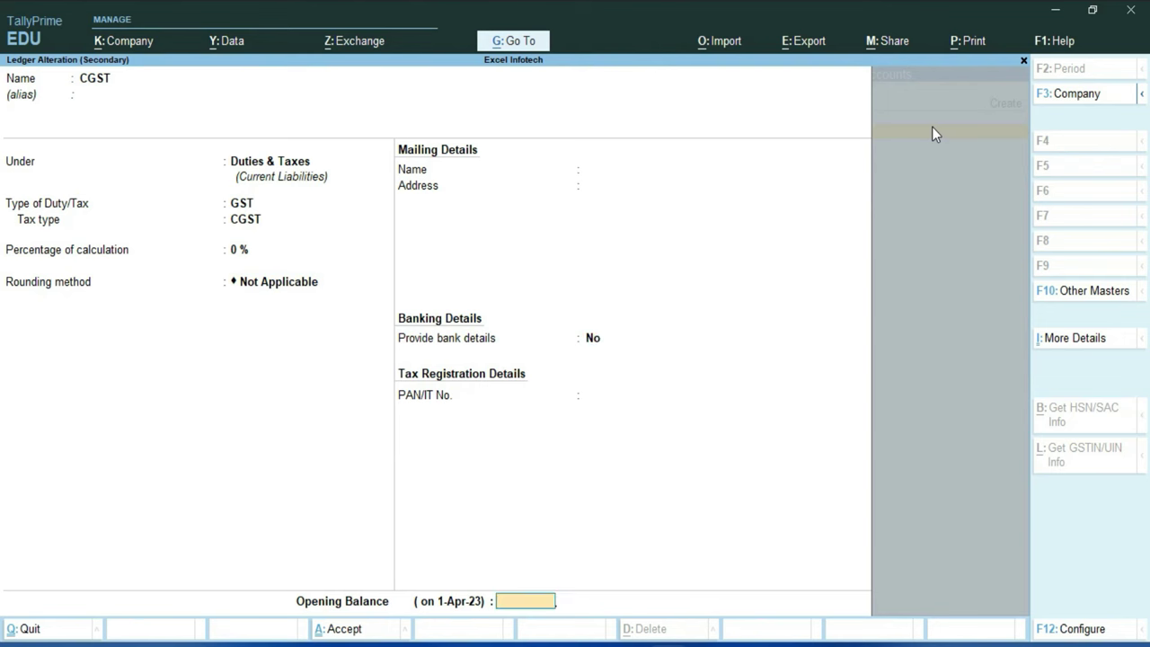
{"action": "key", "text": "Return"}
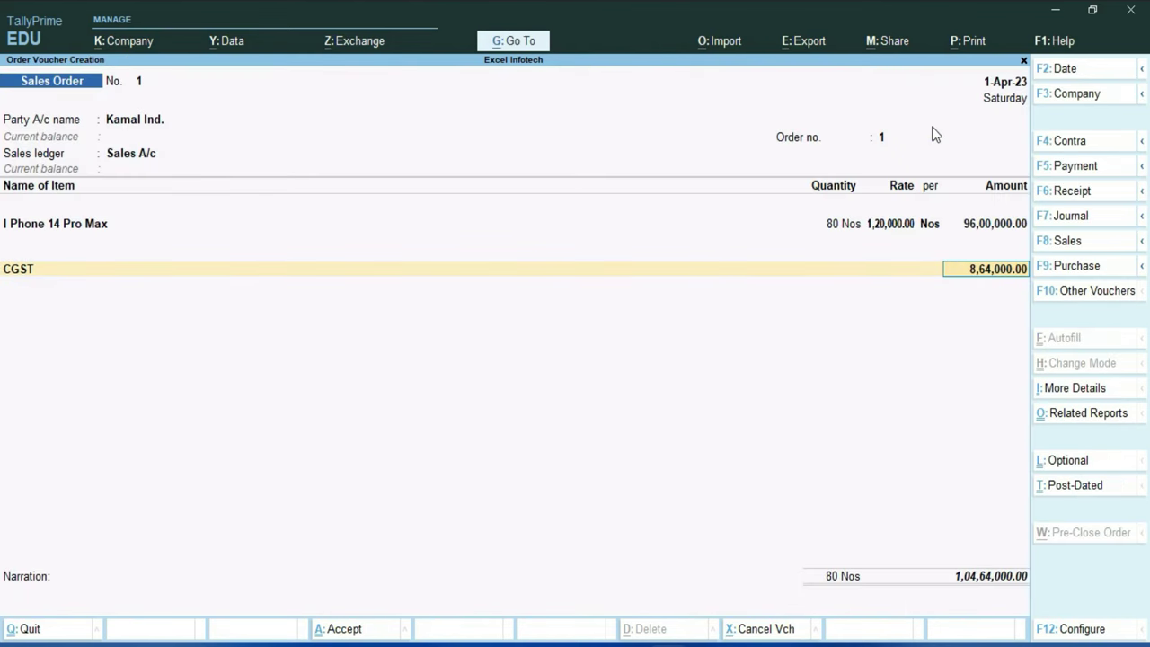
{"action": "key", "text": "Return"}
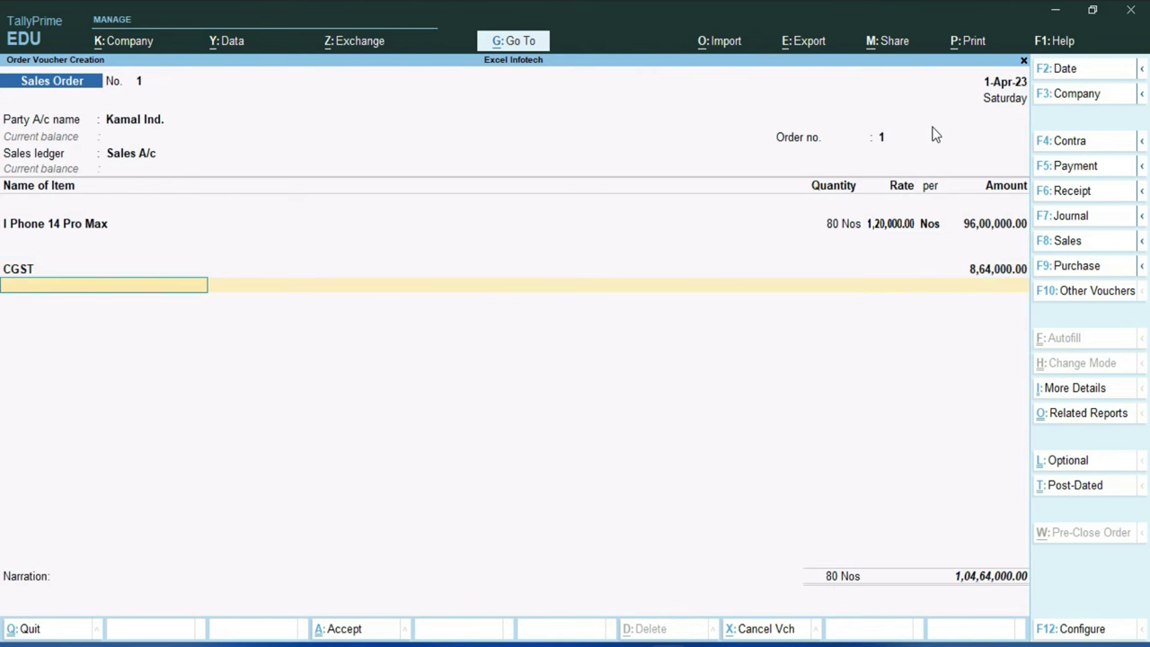
Add UTGST as the second tax ledger below CGST in the sales order
{"action": "key", "text": "Up"}
{"action": "key", "text": "Down"}
{"action": "key", "text": "Down"}
{"action": "key", "text": "Down"}
{"action": "key", "text": "Return"}
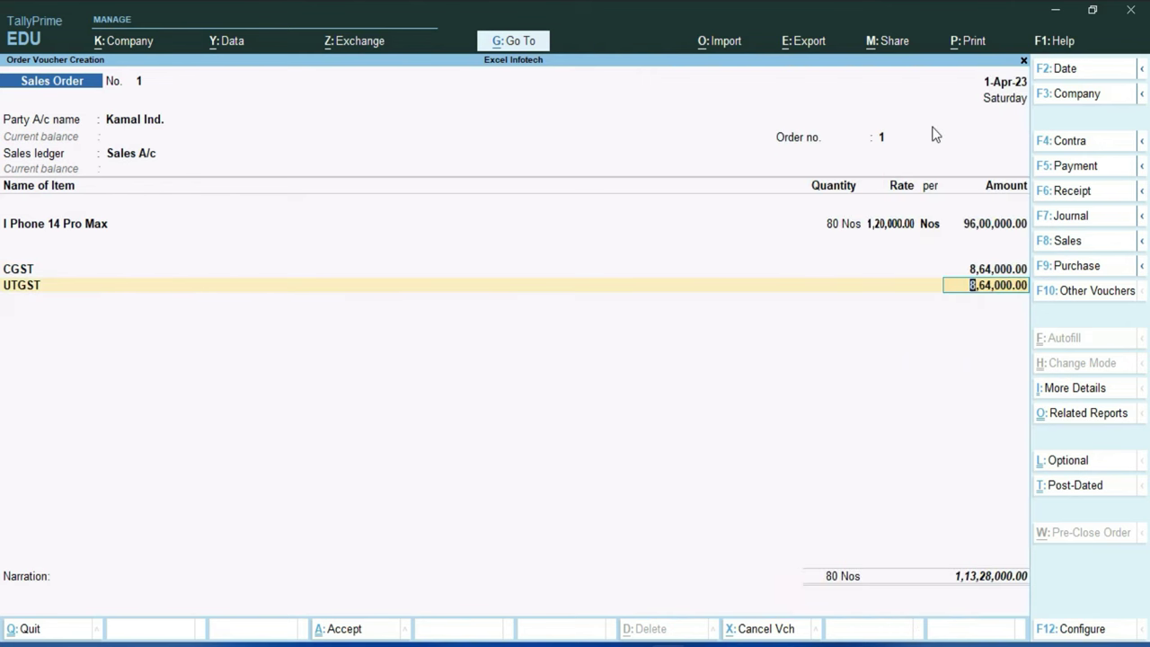
Open the UTGST ledger for alteration, keep it under Duties & Taxes with tax type SGST/UTGST and no rounding, and save it
{"action": "key", "text": "BackSpace"}
{"action": "key", "text": "ctrl+Return"}
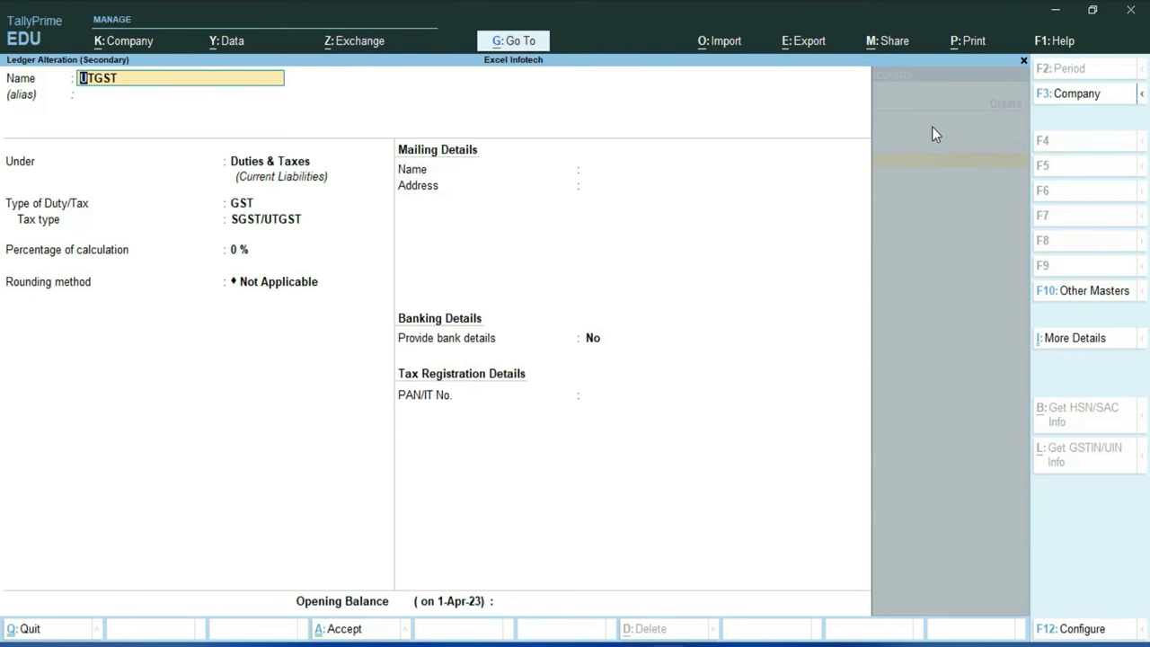
{"action": "key", "text": "Return"}
{"action": "key", "text": "Return"}
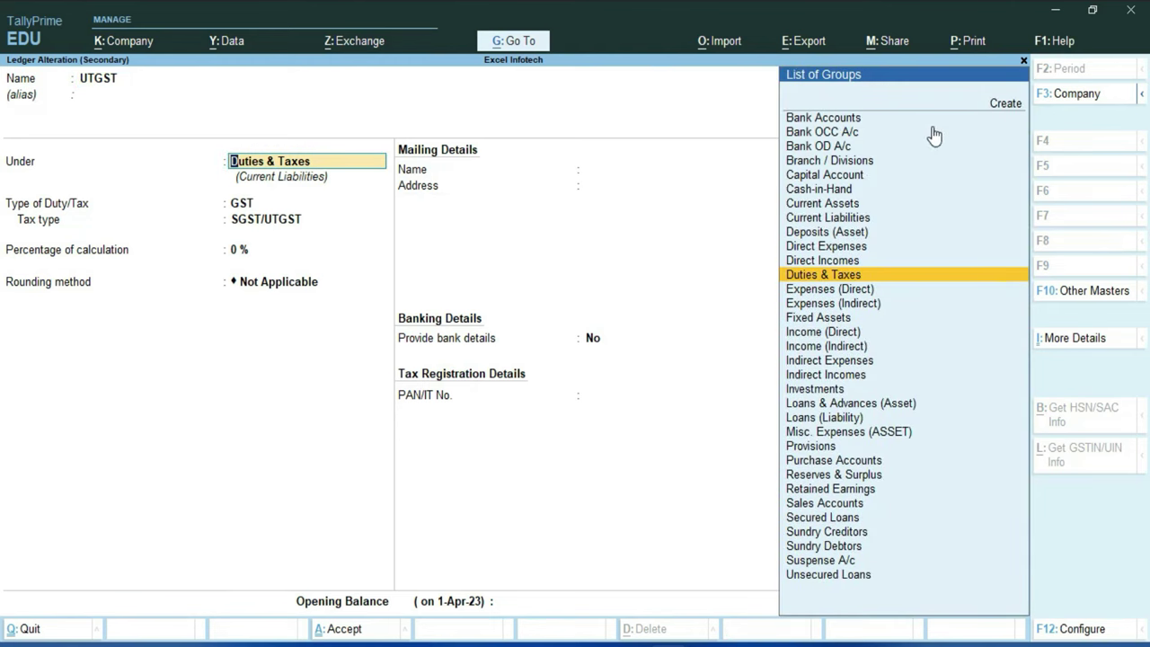
{"action": "key", "text": "Return"}
{"action": "key", "text": "Return"}
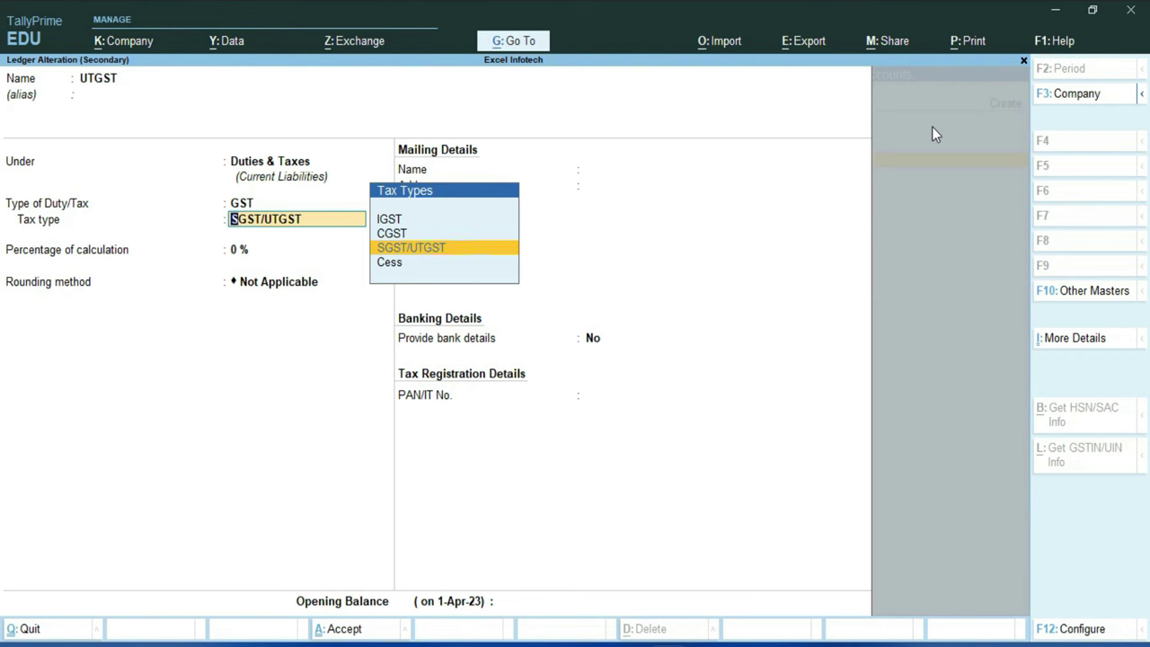
{"action": "key", "text": "Return"}
{"action": "key", "text": "Return"}
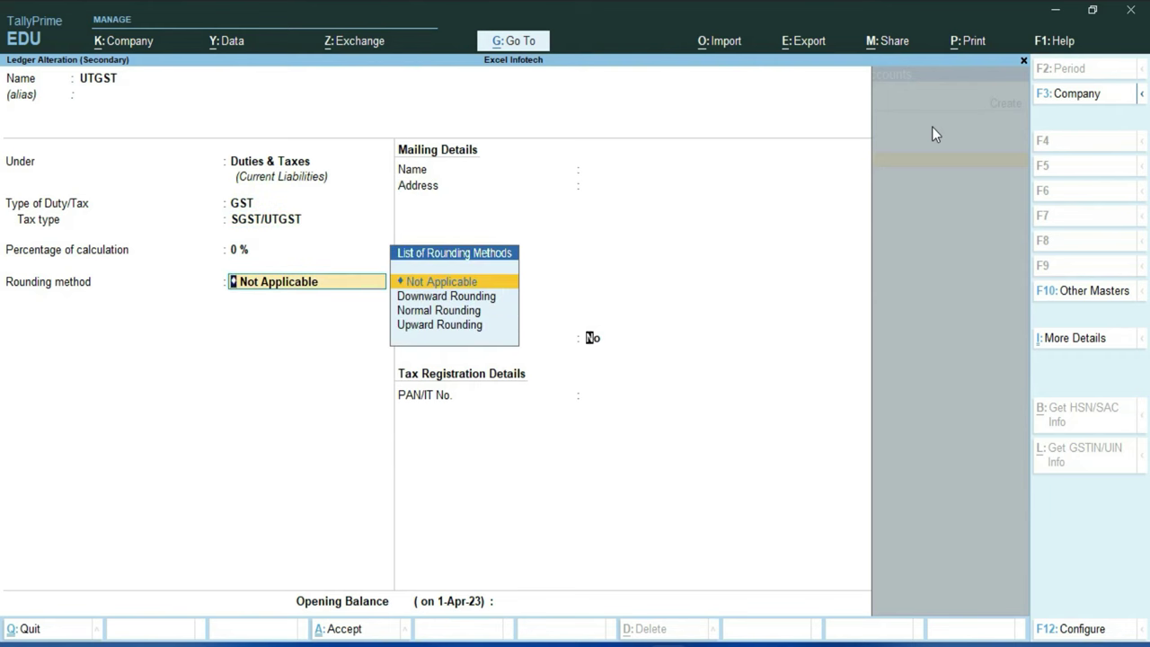
{"action": "key", "text": "Return"}
{"action": "key", "text": "Return"}
{"action": "key", "text": "ctrl+a"}
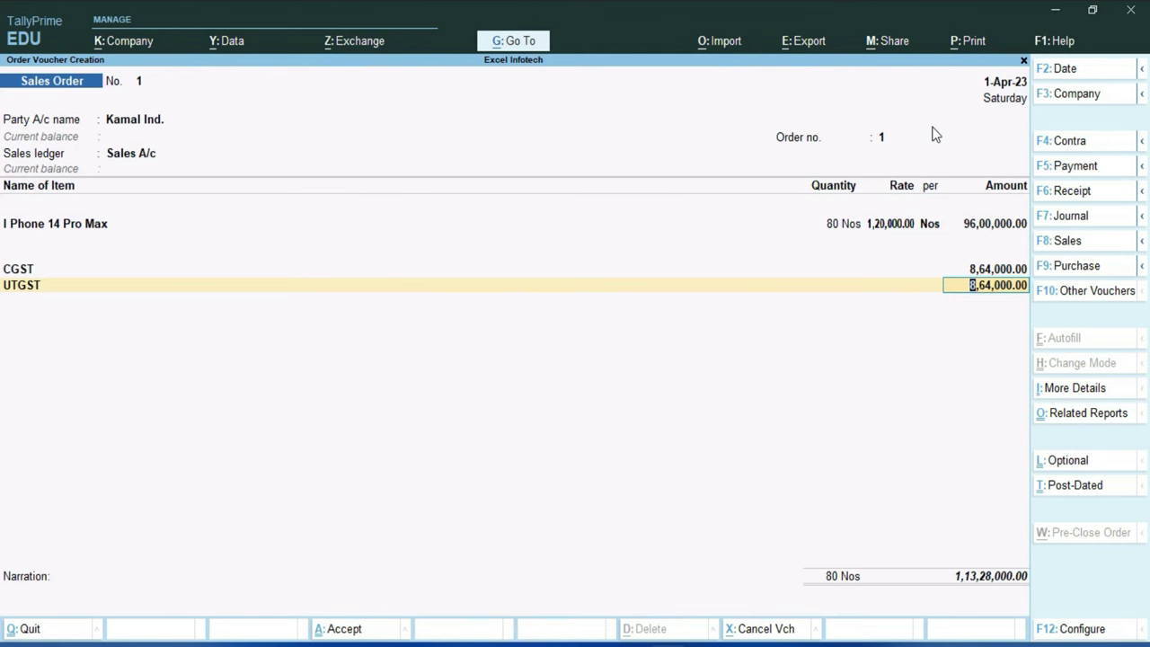
Accept the UTGST amount, leave the narration empty, and save sales order No. 1
{"action": "key", "text": "Return"}
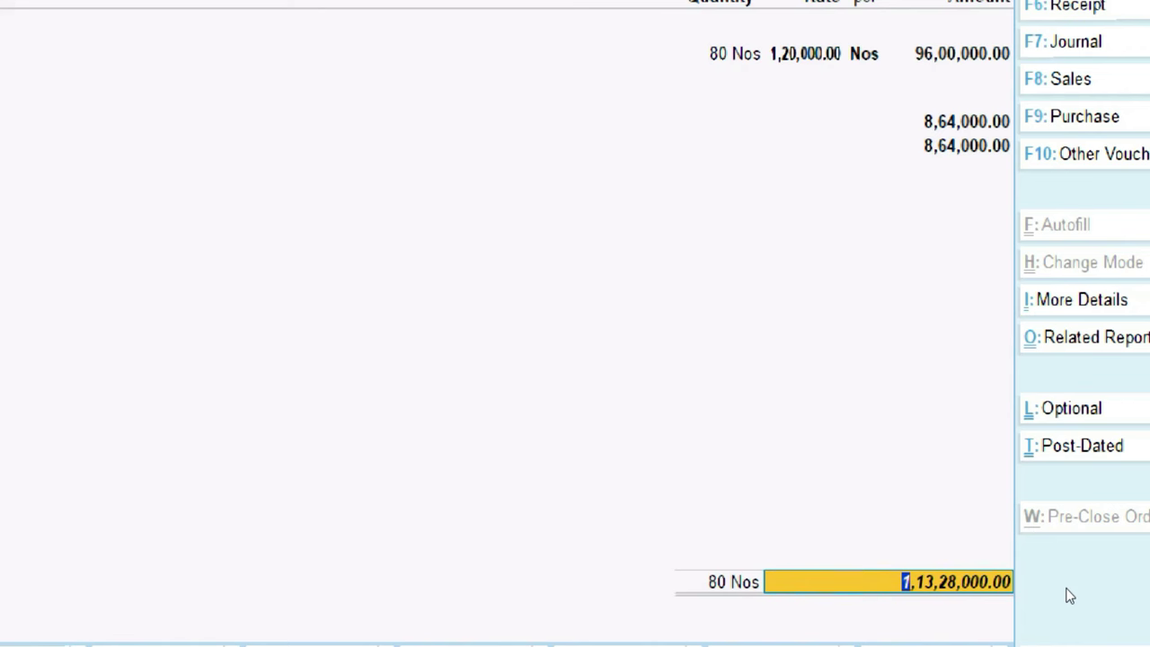
{"action": "key", "text": "Return"}
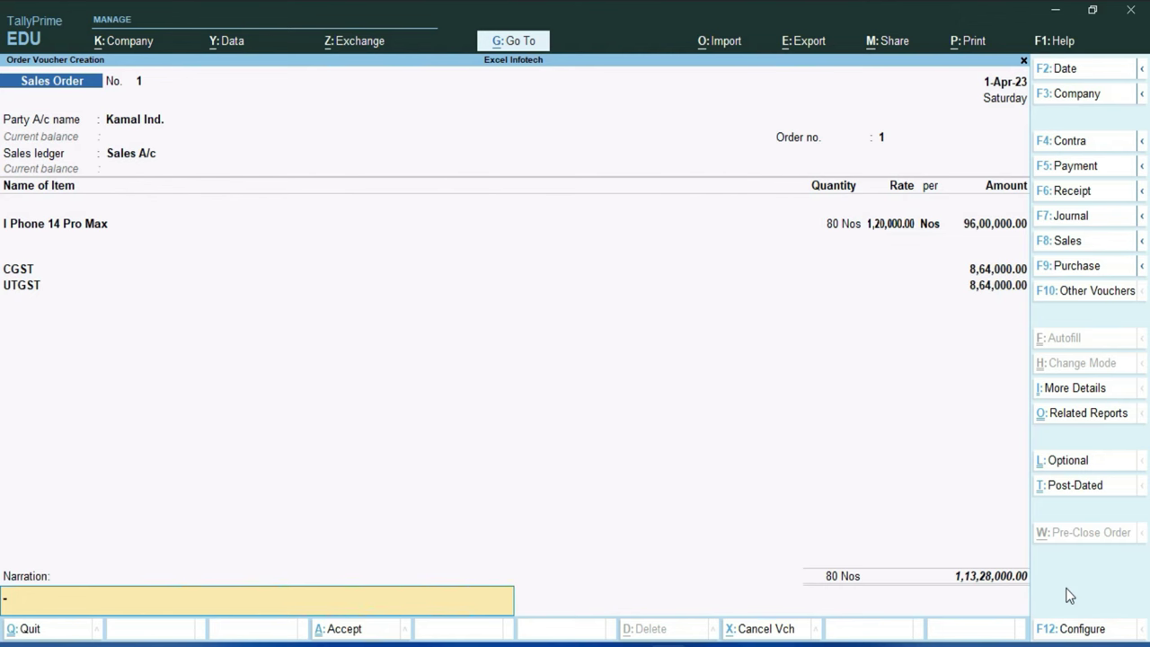
{"action": "key", "text": "Return"}
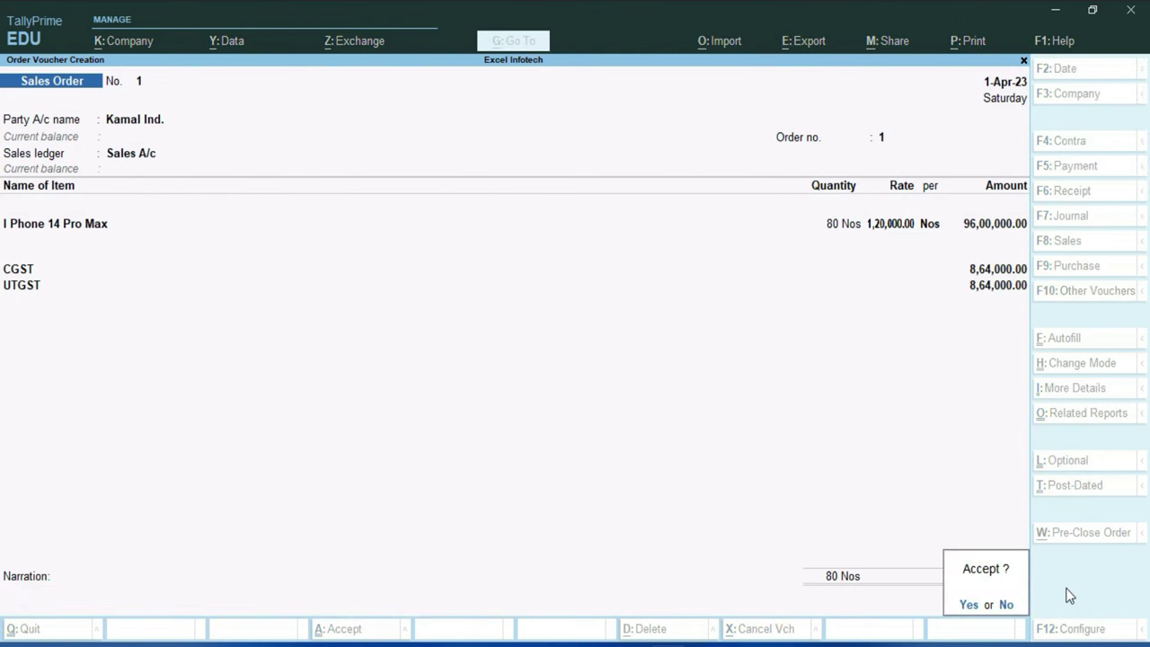
{"action": "key", "text": "Return"}
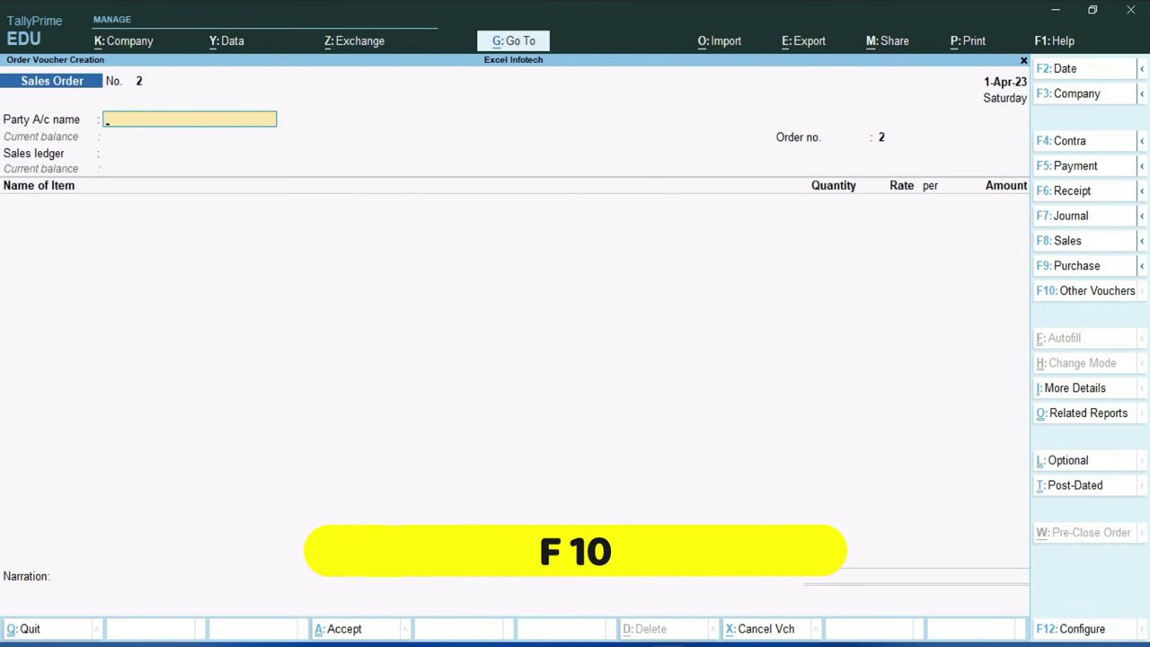
Open the list of other voucher types and show the inactive ones as well
{"action": "left_click", "coordinate": [1092, 296]}
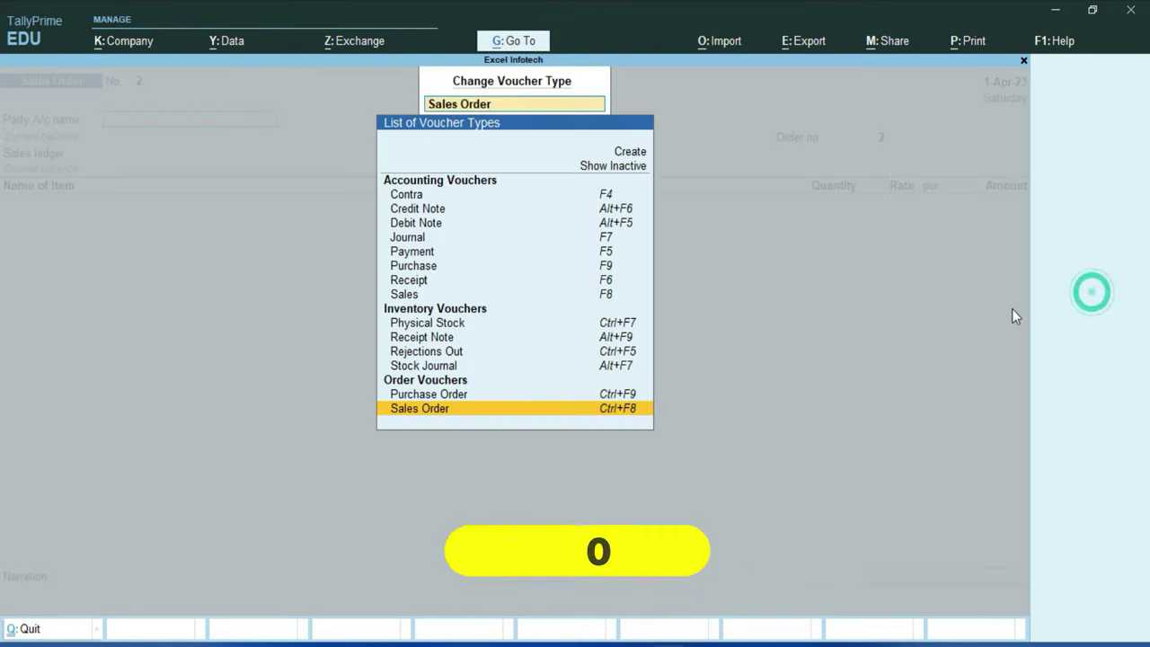
{"action": "key", "text": "Up"}
{"action": "key", "text": "Up"}
{"action": "key", "text": "Up"}
{"action": "key", "text": "Up"}
{"action": "key", "text": "Up"}
{"action": "key", "text": "Up"}
{"action": "key", "text": "Up"}
{"action": "key", "text": "Up"}
{"action": "key", "text": "Up"}
{"action": "key", "text": "Up"}
{"action": "key", "text": "Up"}
{"action": "key", "text": "Up"}
{"action": "key", "text": "Up"}
{"action": "key", "text": "Up"}
{"action": "key", "text": "Return"}
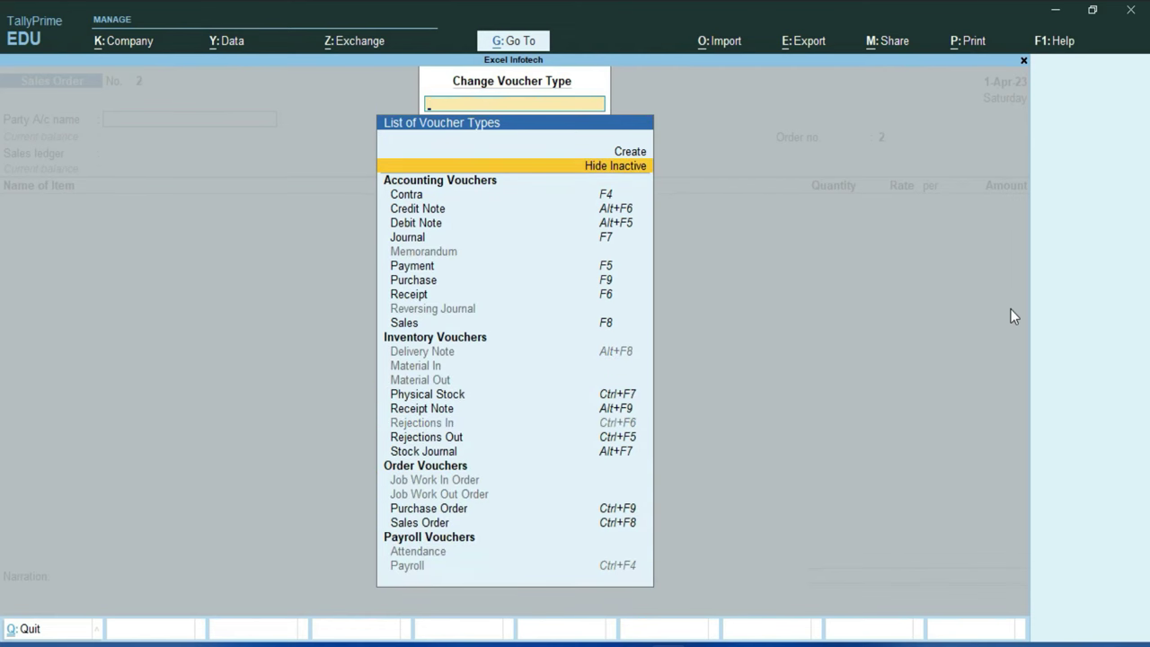
Change the voucher type to Delivery Note and activate that voucher type
{"action": "type", "text": "De"}
{"action": "key", "text": "Down"}
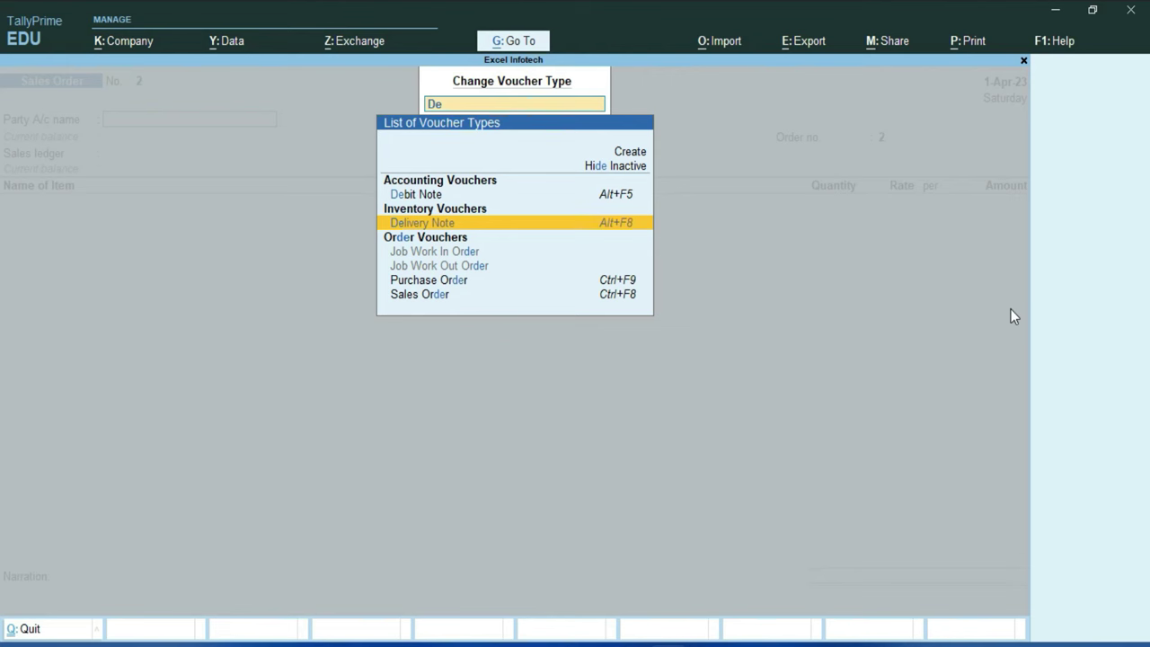
{"action": "key", "text": "Return"}
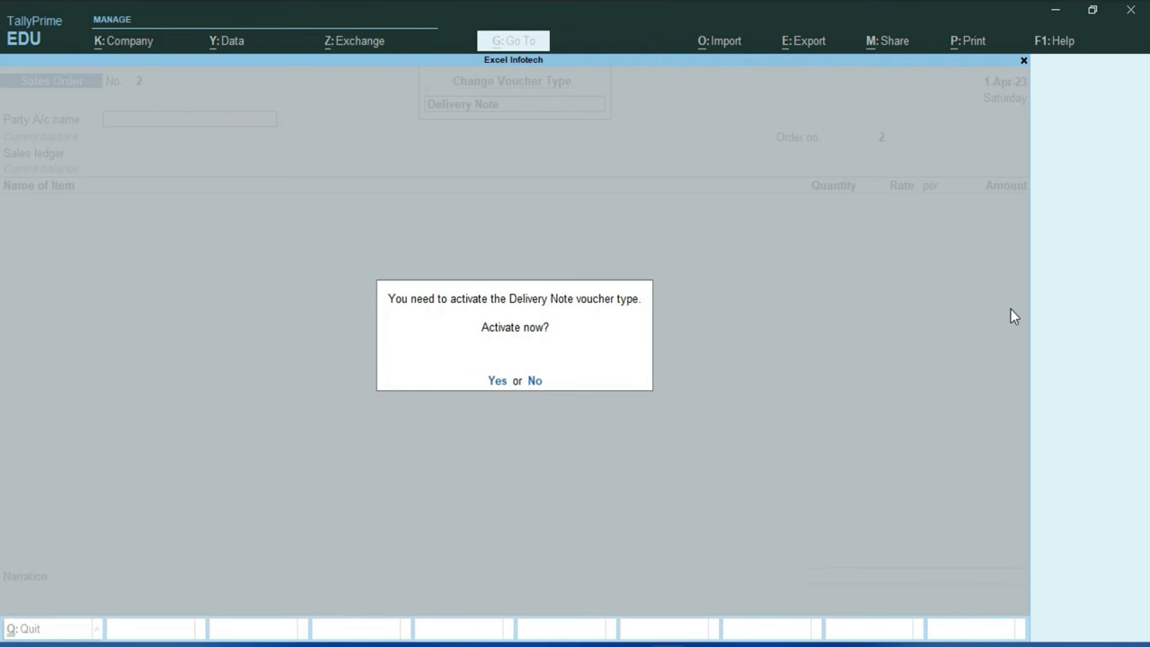
{"action": "key", "text": "Return"}
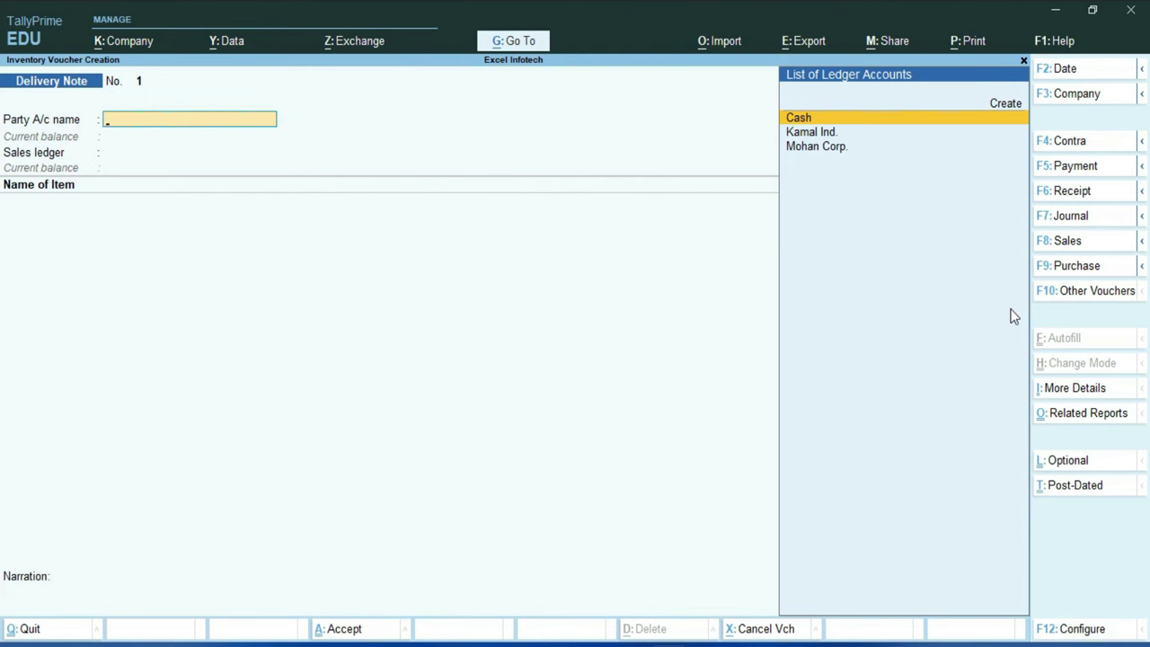
Choose Kamal Ind. as the delivery note's party and link it to order No. 1 dated 1-Apr-23
{"action": "key", "text": "Down"}
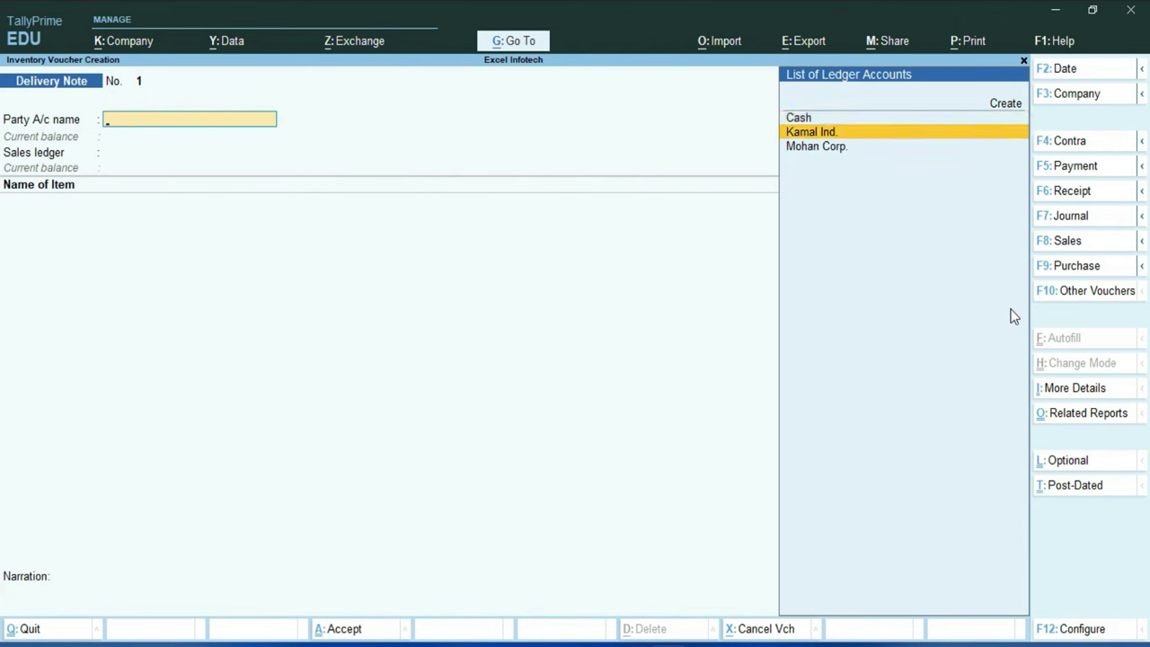
{"action": "key", "text": "Return"}
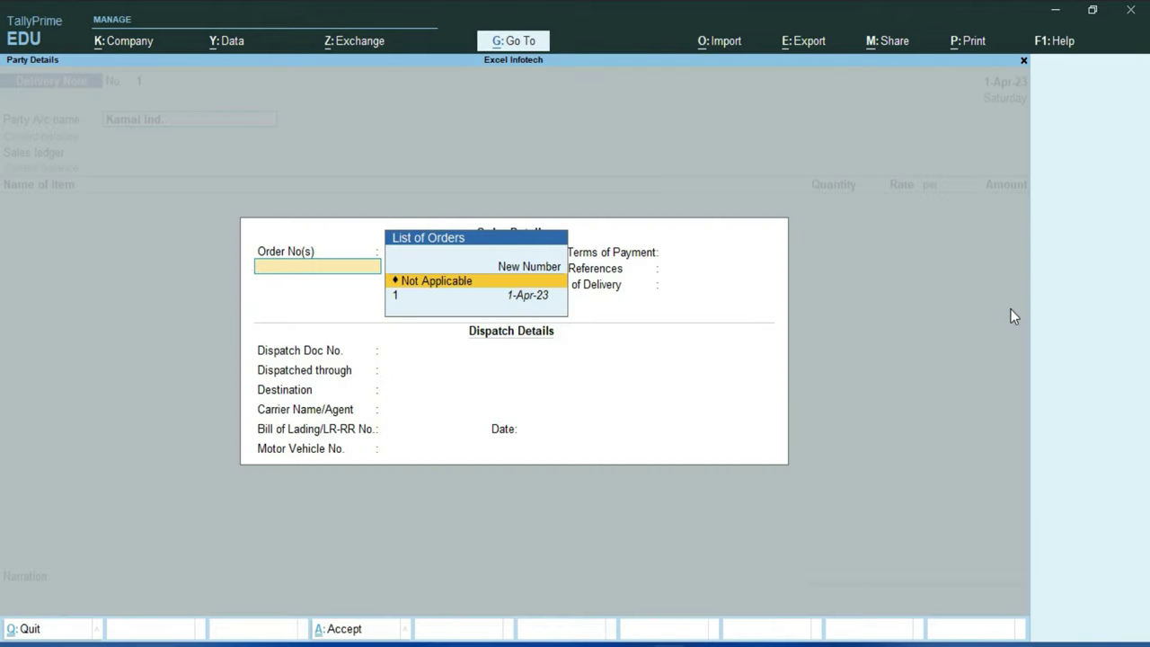
{"action": "key", "text": "Down"}
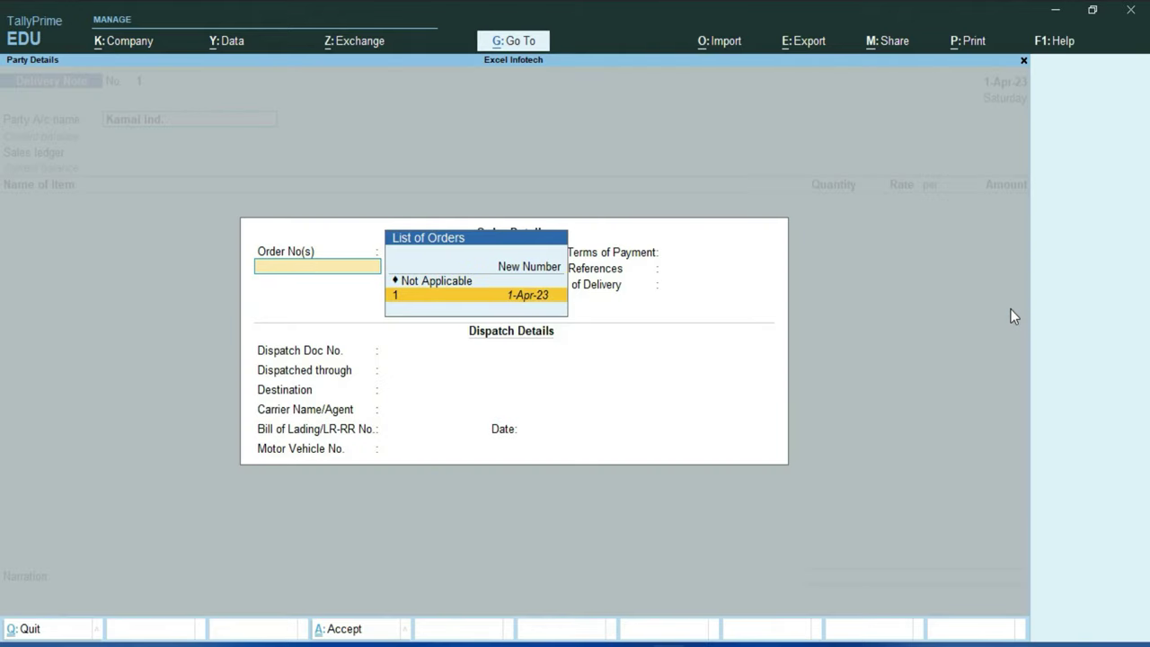
{"action": "key", "text": "Return"}
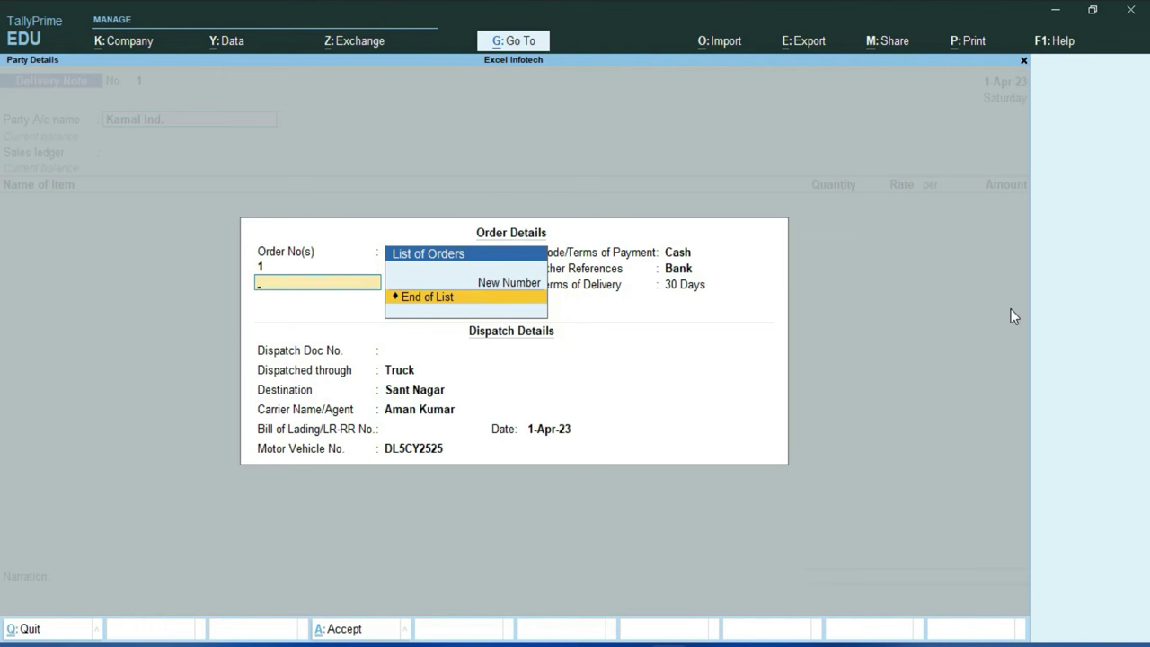
End the order list and accept the payment, delivery and dispatch details carried over from the order
{"action": "key", "text": "Return"}
{"action": "key", "text": "Return"}
{"action": "key", "text": "Return"}
{"action": "key", "text": "Return"}
{"action": "key", "text": "Return"}
{"action": "key", "text": "Return"}
{"action": "key", "text": "Return"}
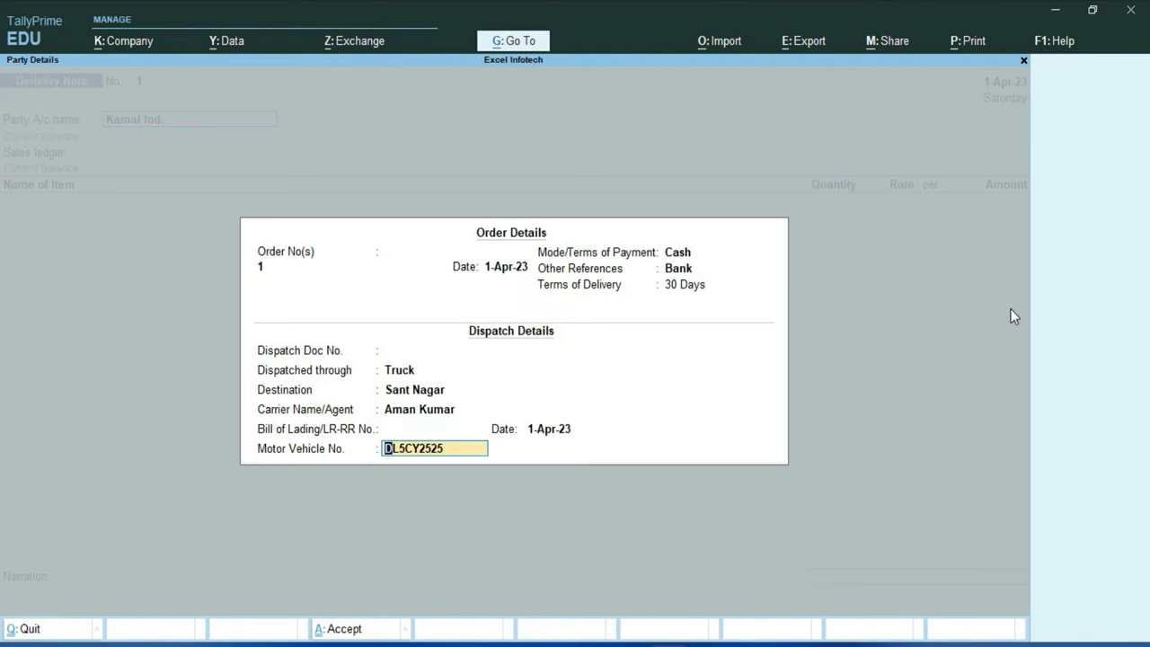
{"action": "key", "text": "Return"}
Accept the remaining party details and keep Sales A/c as the delivery note's sales ledger
{"action": "key", "text": "Return"}
{"action": "key", "text": "Return"}
{"action": "key", "text": "Return"}
{"action": "key", "text": "Return"}
{"action": "key", "text": "Return"}
{"action": "key", "text": "Return"}
{"action": "key", "text": "Return"}
{"action": "key", "text": "Return"}
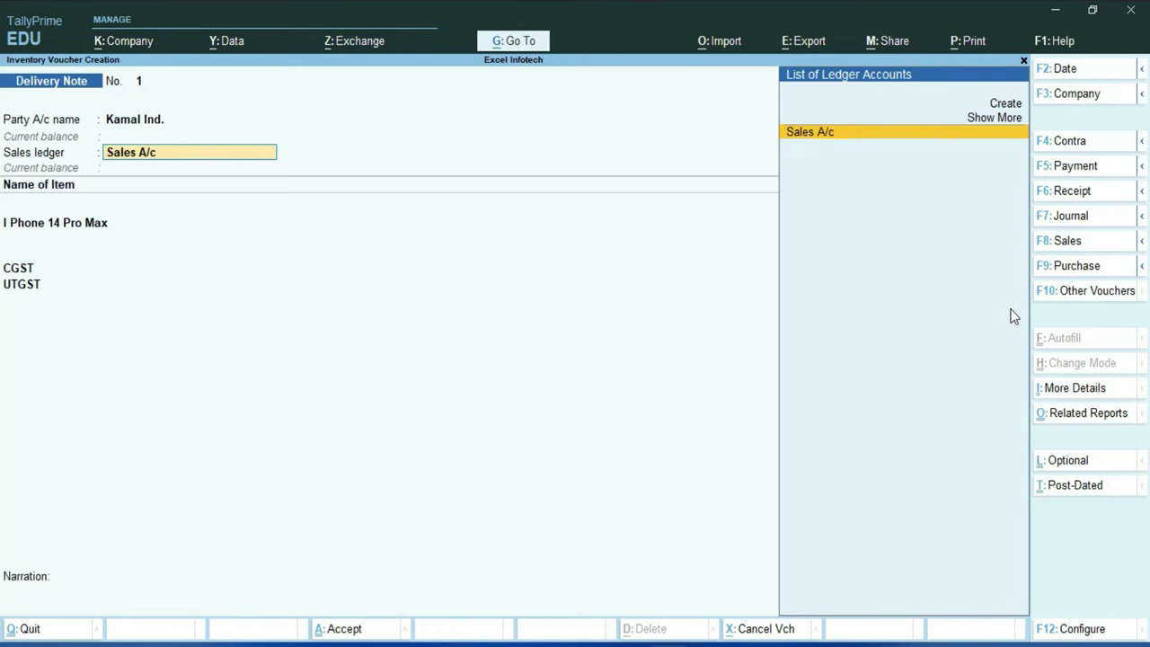
{"action": "key", "text": "Return"}
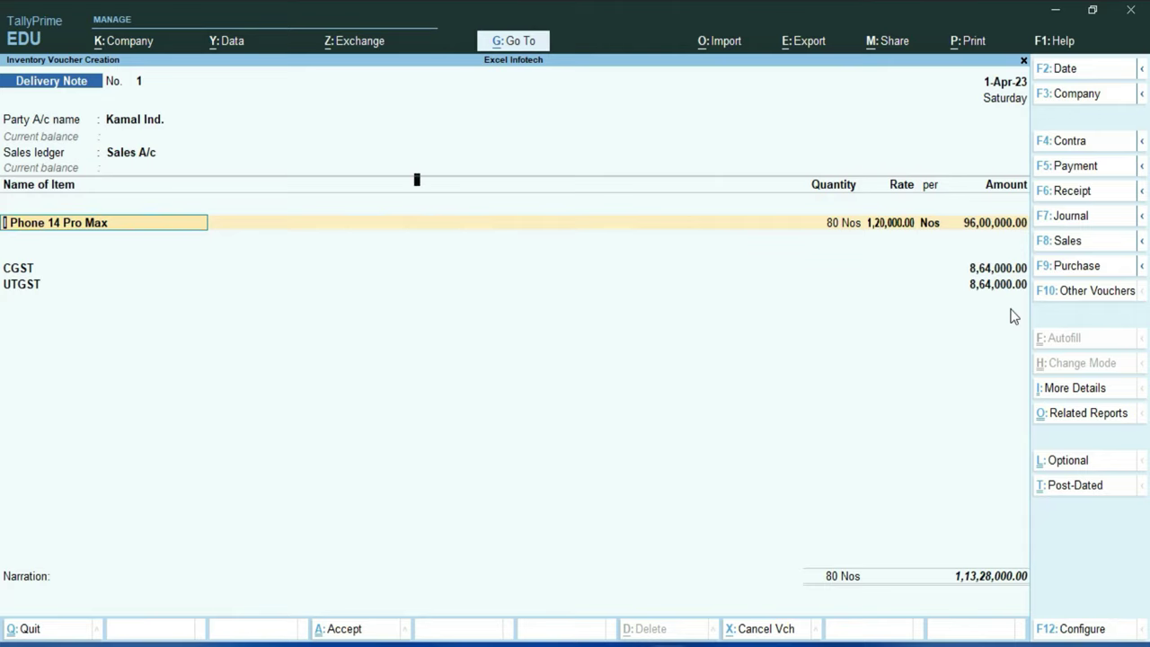
Set the quantity of I Phone 14 Pro Max to 70 Nos in its item allocation, keeping tracking No. 1 and order No. 1
{"action": "key", "text": "Return"}
{"action": "key", "text": "Return"}
{"action": "key", "text": "Return"}
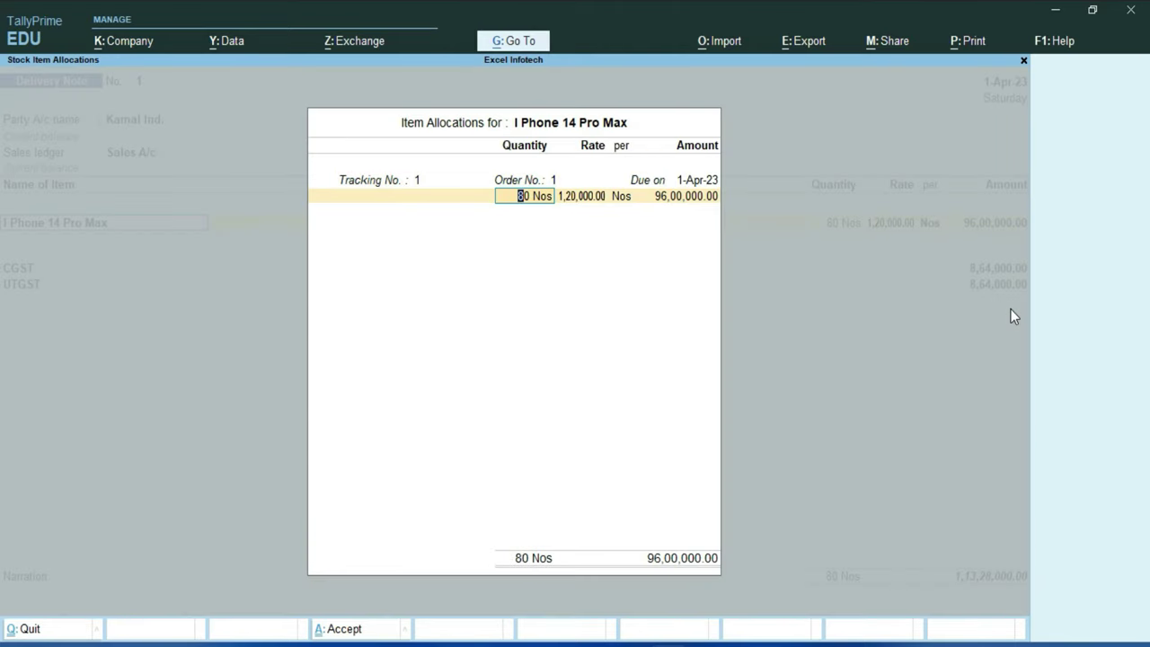
{"action": "key", "text": "BackSpace"}
{"action": "type", "text": "70"}
{"action": "key", "text": "Return"}
{"action": "key", "text": "Return"}
{"action": "key", "text": "Return"}
{"action": "key", "text": "Return"}
{"action": "key", "text": "Return"}
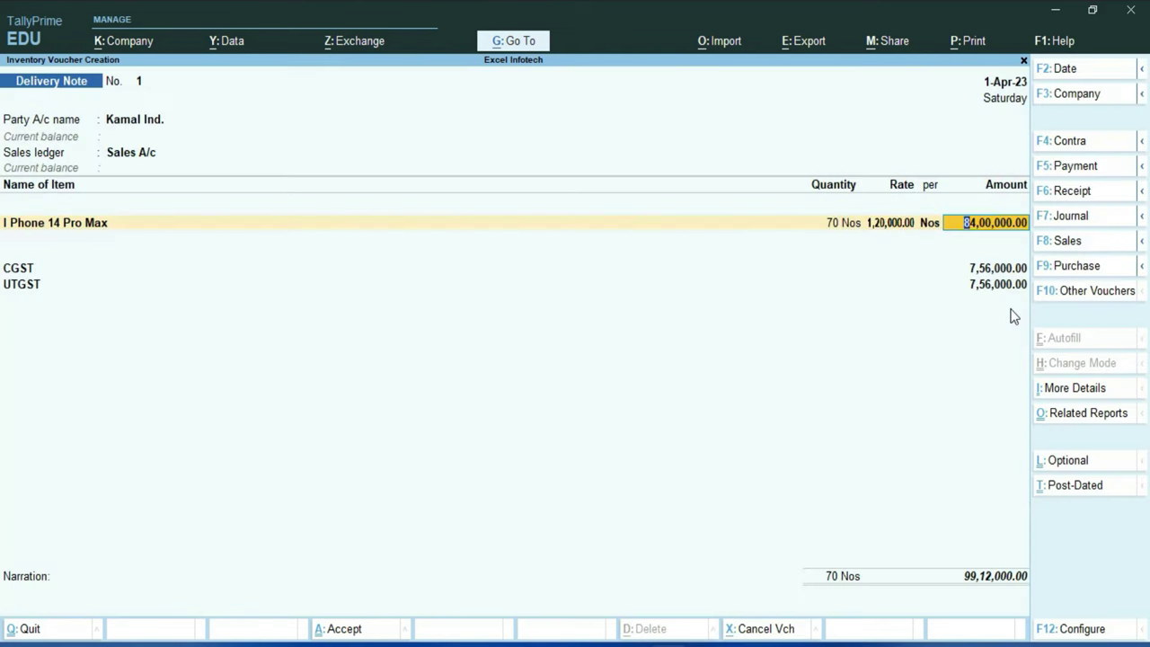
Accept the item amount and the CGST and UTGST lines, and proceed to the delivery note's GST/e-Way Bill details option
{"action": "key", "text": "Return"}
{"action": "key", "text": "Return"}
{"action": "key", "text": "Return"}
{"action": "key", "text": "Return"}
{"action": "key", "text": "Return"}
{"action": "key", "text": "Return"}
{"action": "key", "text": "Return"}
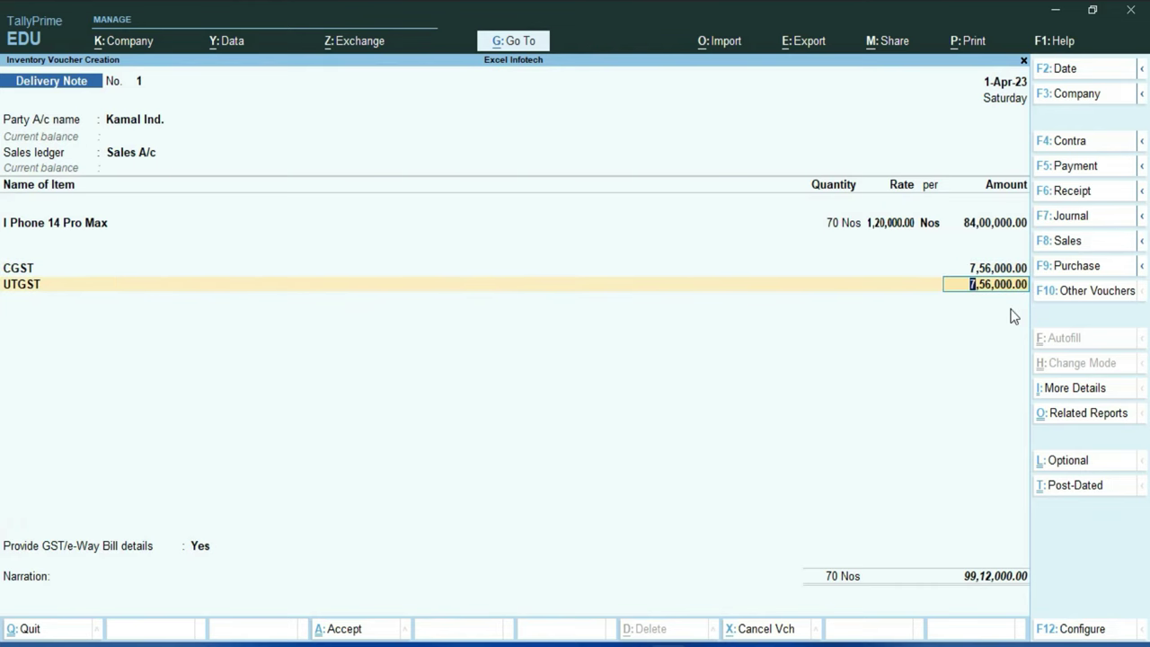
{"action": "key", "text": "Return"}
{"action": "key", "text": "Return"}
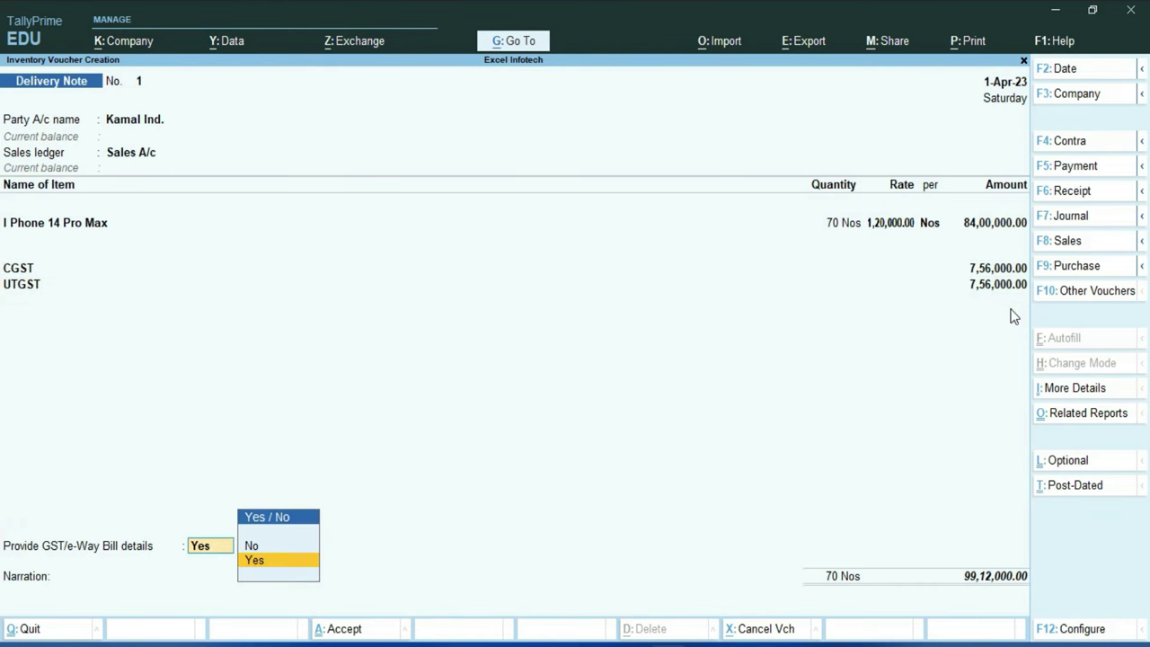
Set the delivery note's GST/e-Way Bill details to No, leave the narration blank, and save it without sending details for e-Way Bill generation
{"action": "key", "text": "Up"}
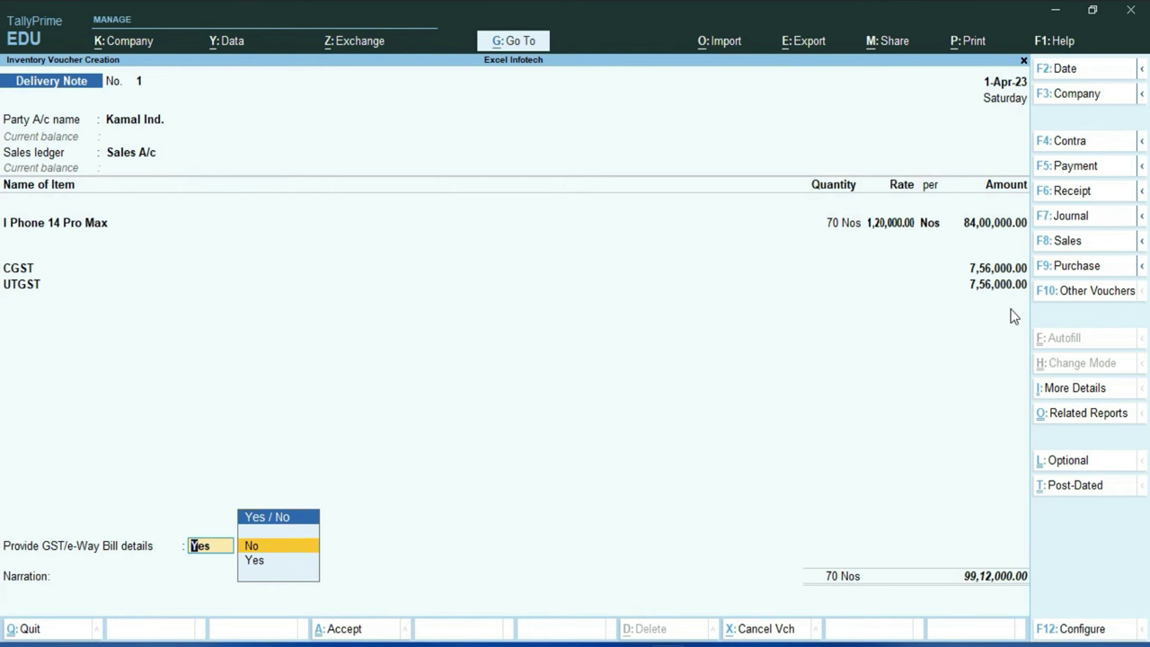
{"action": "key", "text": "Return"}
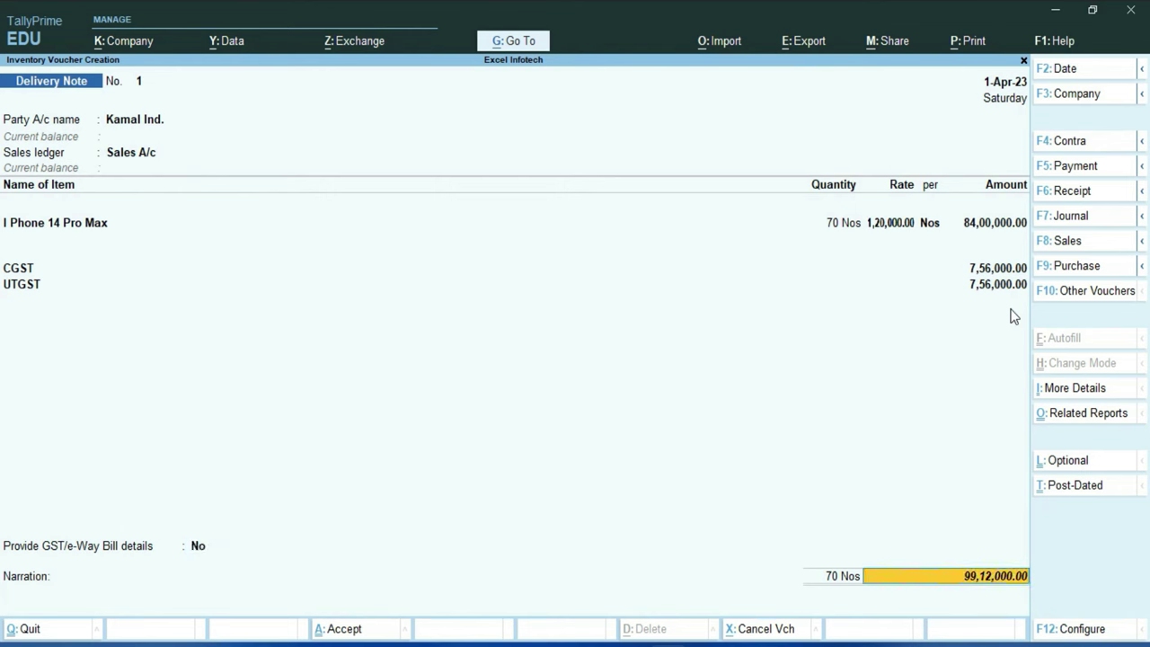
{"action": "key", "text": "Return"}
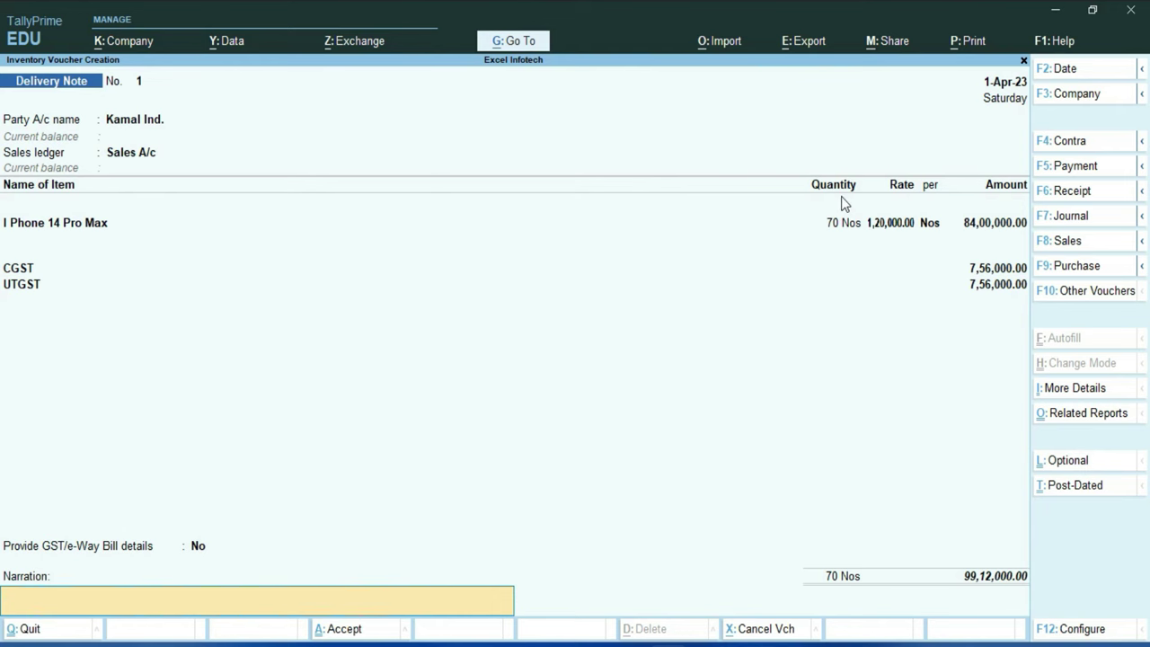
{"action": "key", "text": "Return"}
{"action": "key", "text": "Return"}
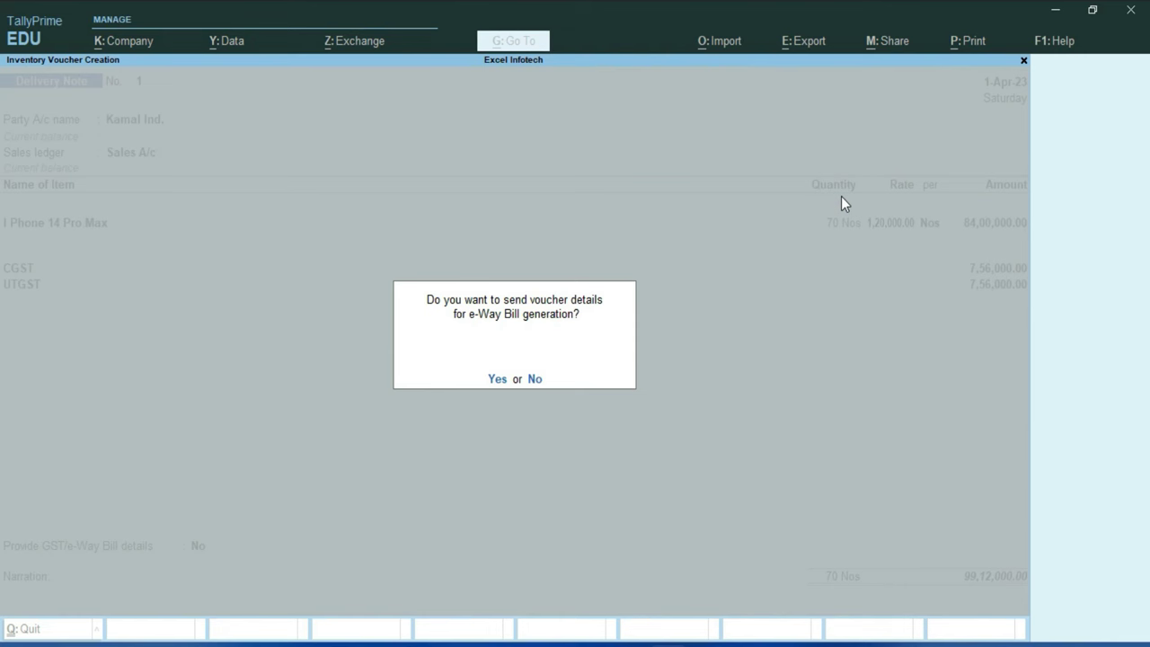
{"action": "left_click", "coordinate": [535, 379]}
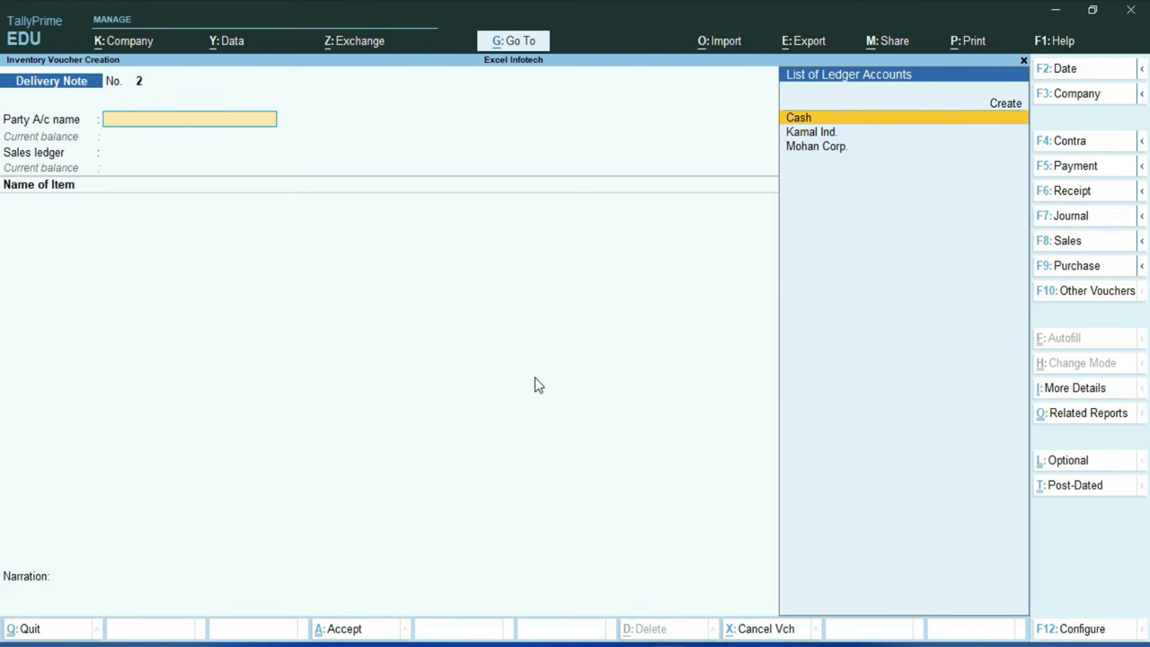
Leave delivery note entry and open the company Dashboard from the Gateway of Tally
{"action": "key", "text": "Escape"}
{"action": "key", "text": "y"}
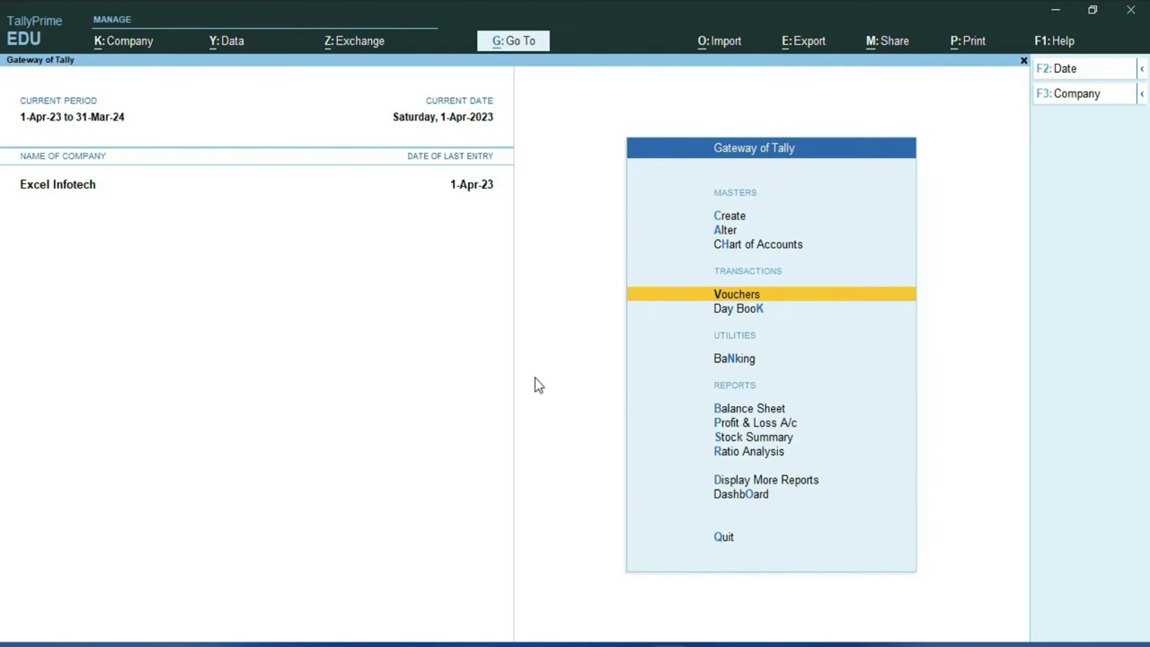
{"action": "key", "text": "Down"}
{"action": "key", "text": "Down"}
{"action": "key", "text": "Down"}
{"action": "key", "text": "Down"}
{"action": "key", "text": "Down"}
{"action": "key", "text": "Down"}
{"action": "key", "text": "Down"}
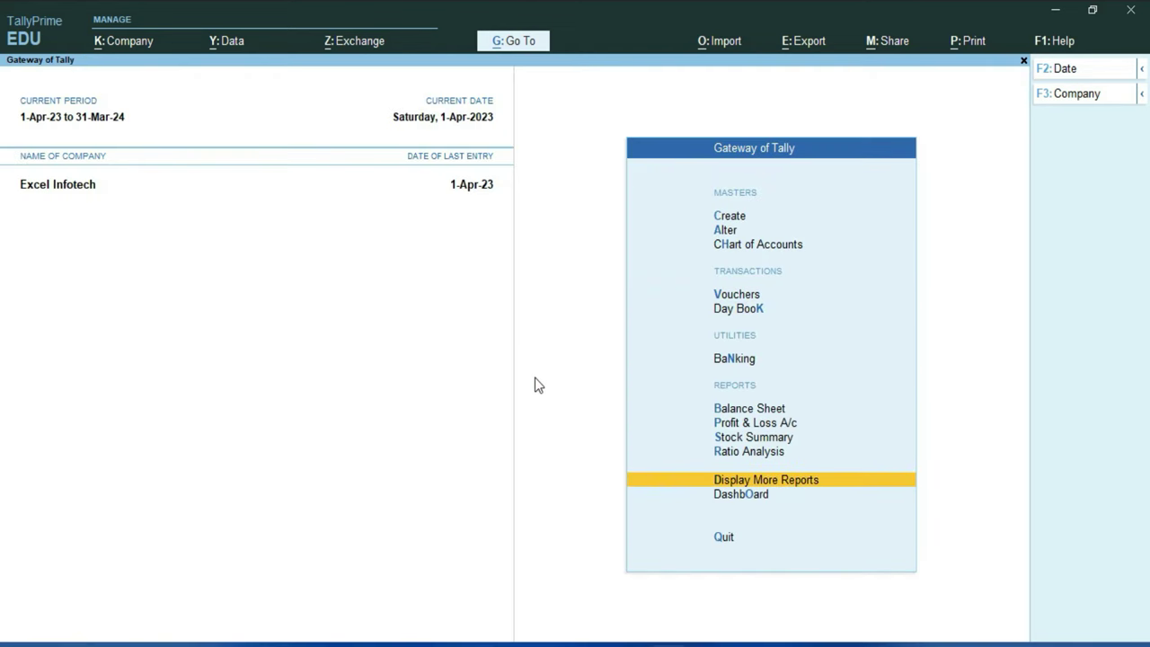
{"action": "key", "text": "Down"}
{"action": "key", "text": "Return"}
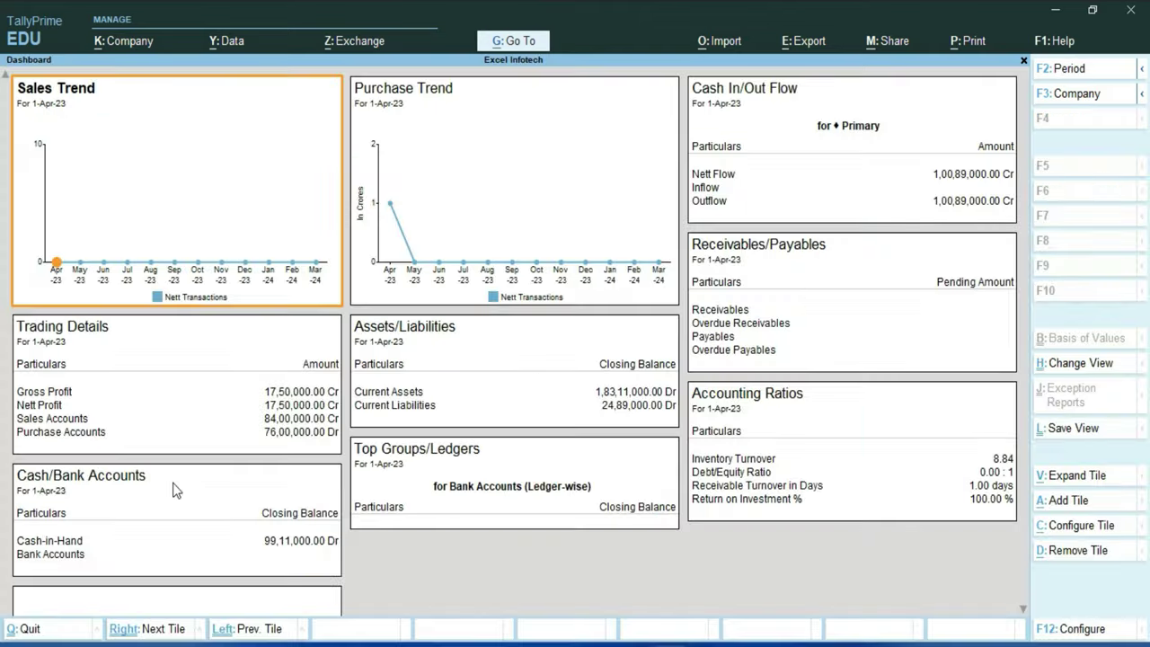
Drill down from Sales Accounts in Trading Details through Sales Bills to Make to the pending sales bills, and return to the Gateway of Tally
{"action": "left_click", "coordinate": [60, 419]}
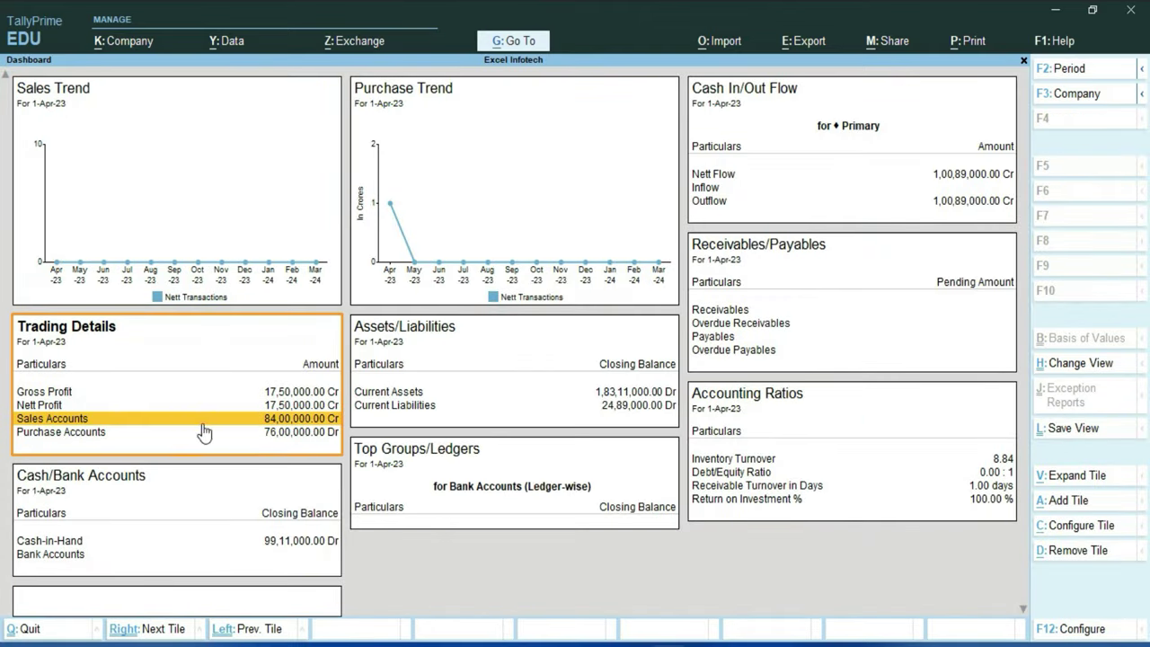
{"action": "key", "text": "Return"}
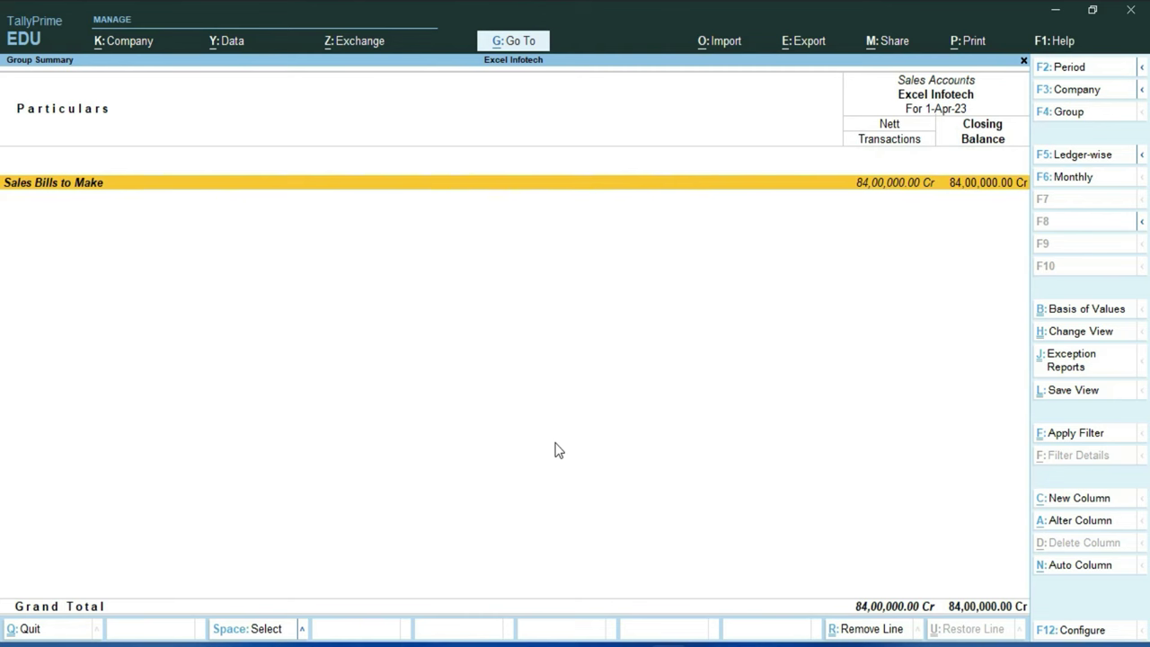
{"action": "key", "text": "Return"}
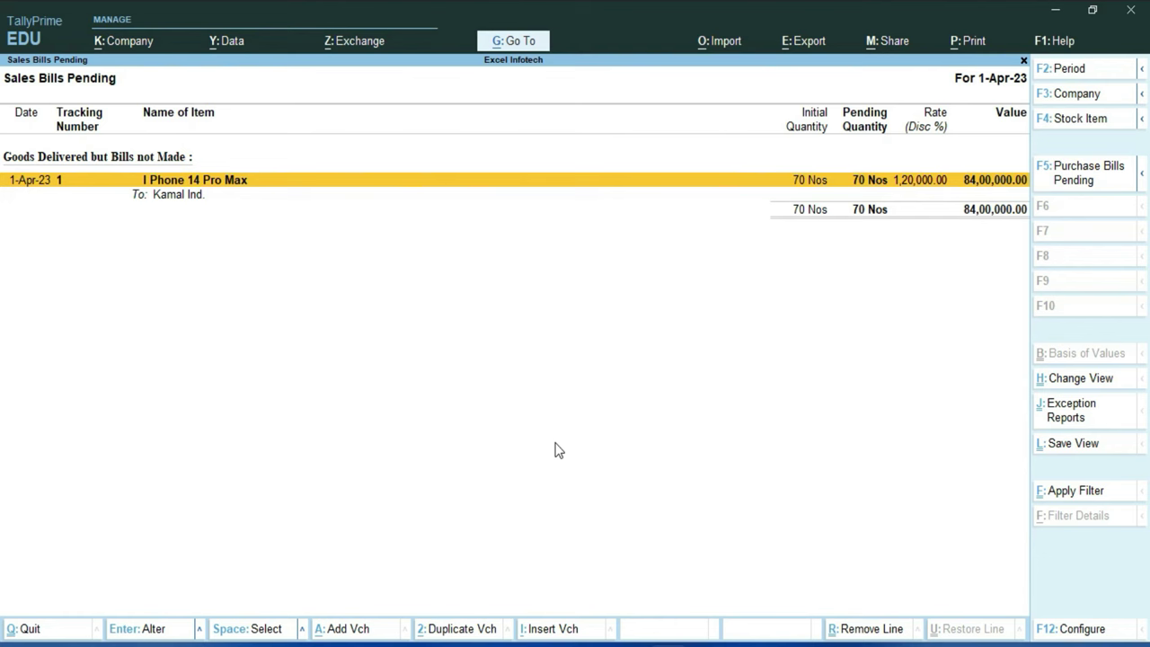
{"action": "key", "text": "Escape"}
{"action": "key", "text": "Escape"}
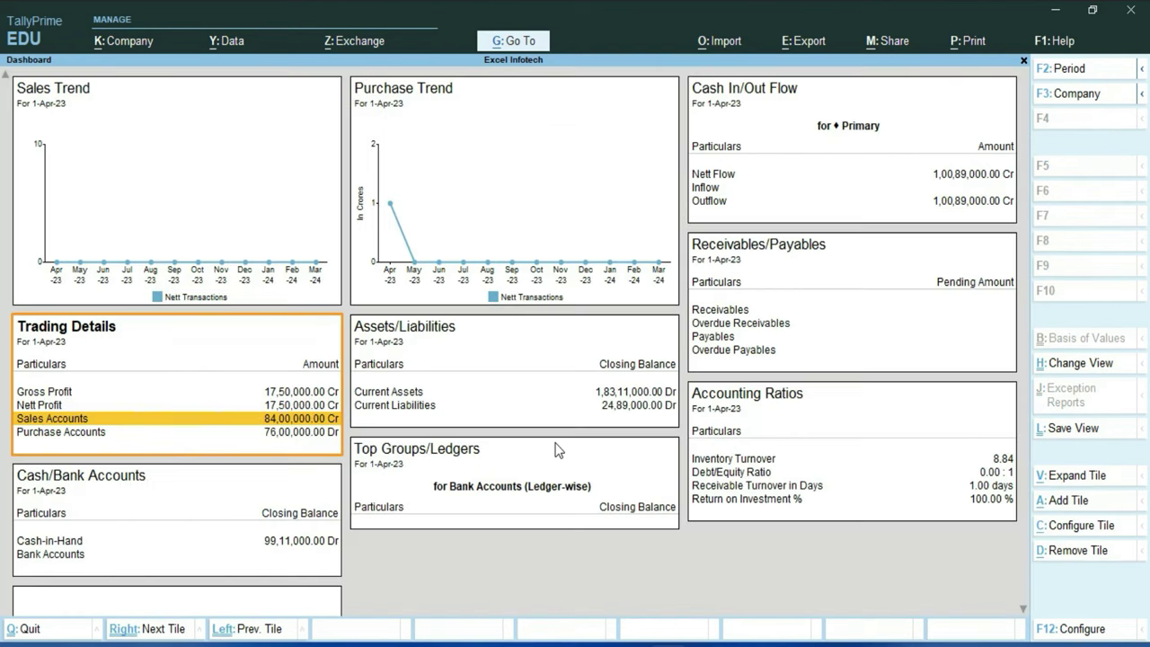
{"action": "key", "text": "Escape"}
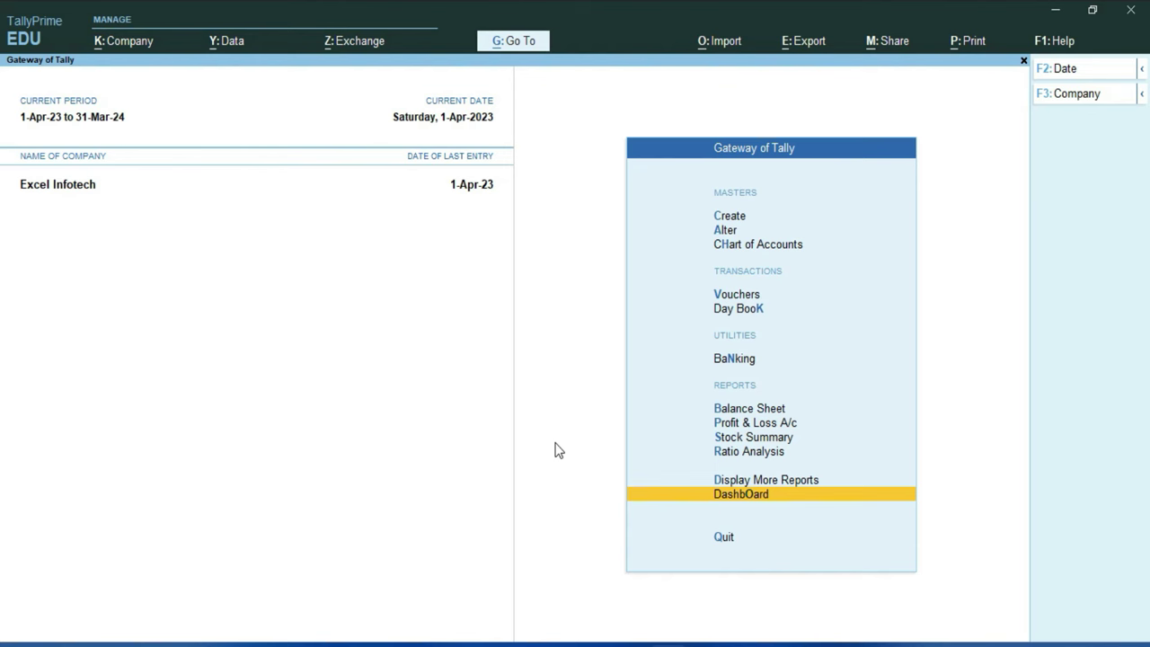
Open the Statements of Inventory among the additional reports
{"action": "key", "text": "Up"}
{"action": "key", "text": "Return"}
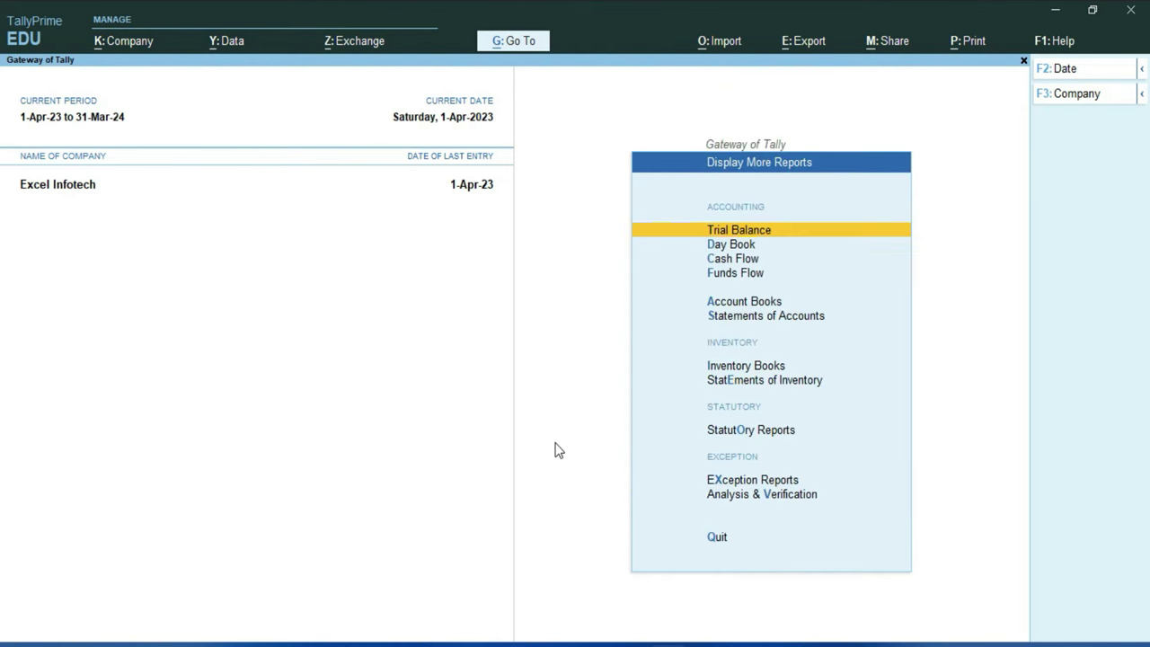
{"action": "key", "text": "Down"}
{"action": "key", "text": "Down"}
{"action": "key", "text": "Down"}
{"action": "key", "text": "Down"}
{"action": "key", "text": "Down"}
{"action": "key", "text": "Down"}
{"action": "key", "text": "Down"}
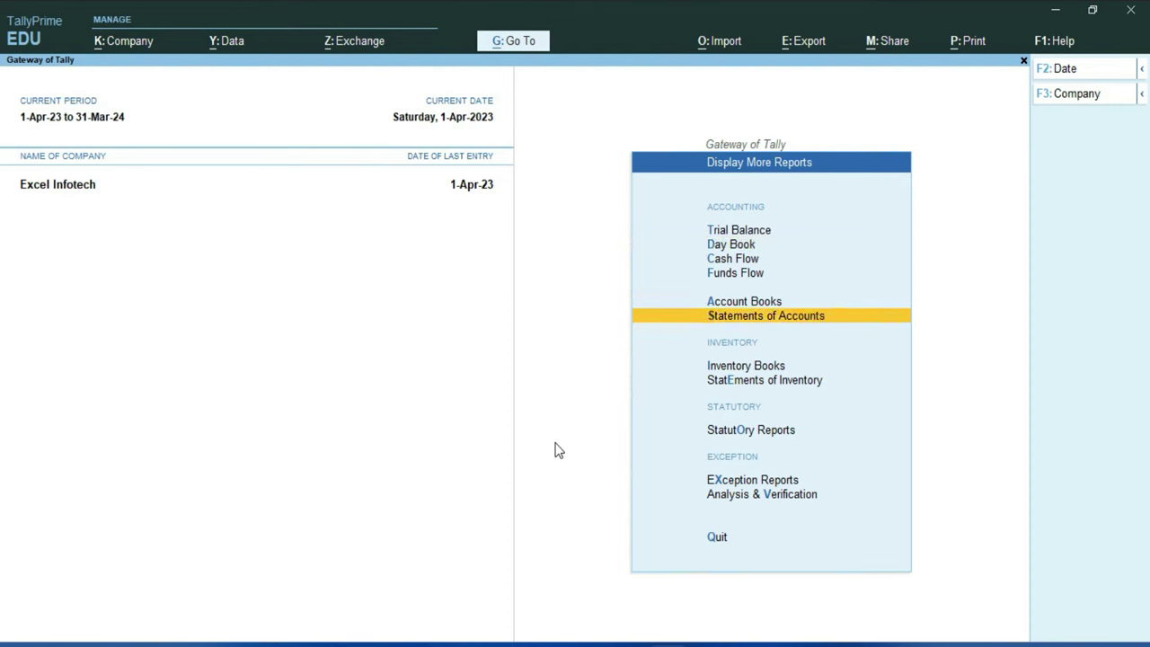
{"action": "key", "text": "Return"}
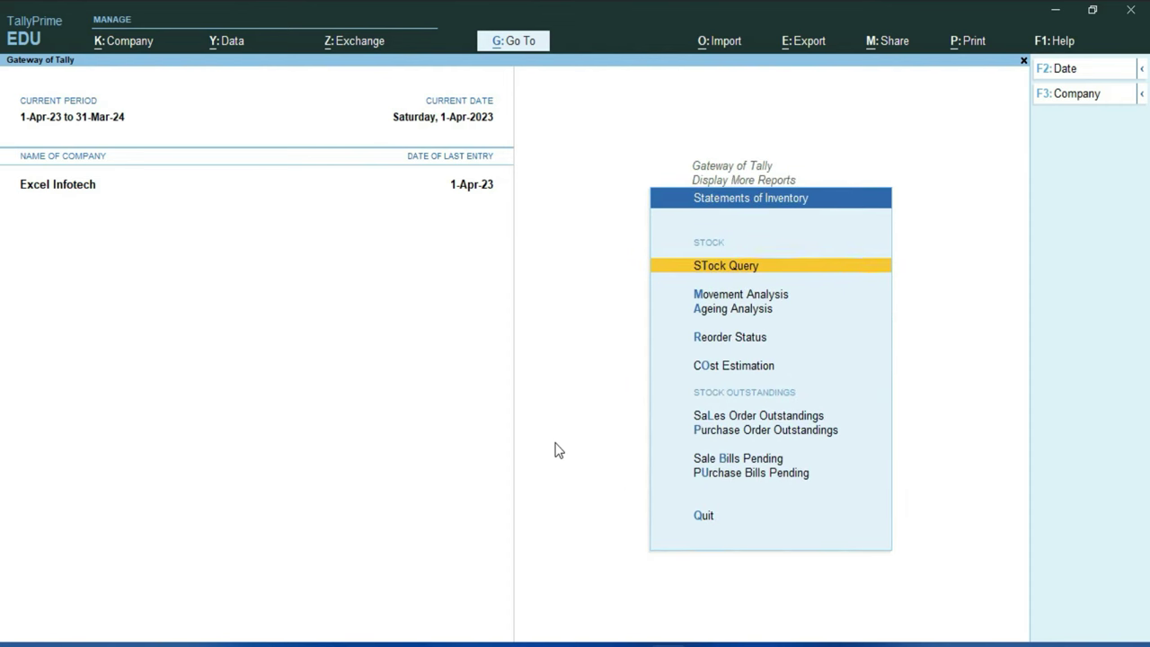
Display the Sales Order Outstandings report for all orders
{"action": "key", "text": "Down"}
{"action": "key", "text": "Down"}
{"action": "key", "text": "Down"}
{"action": "key", "text": "Down"}
{"action": "key", "text": "Down"}
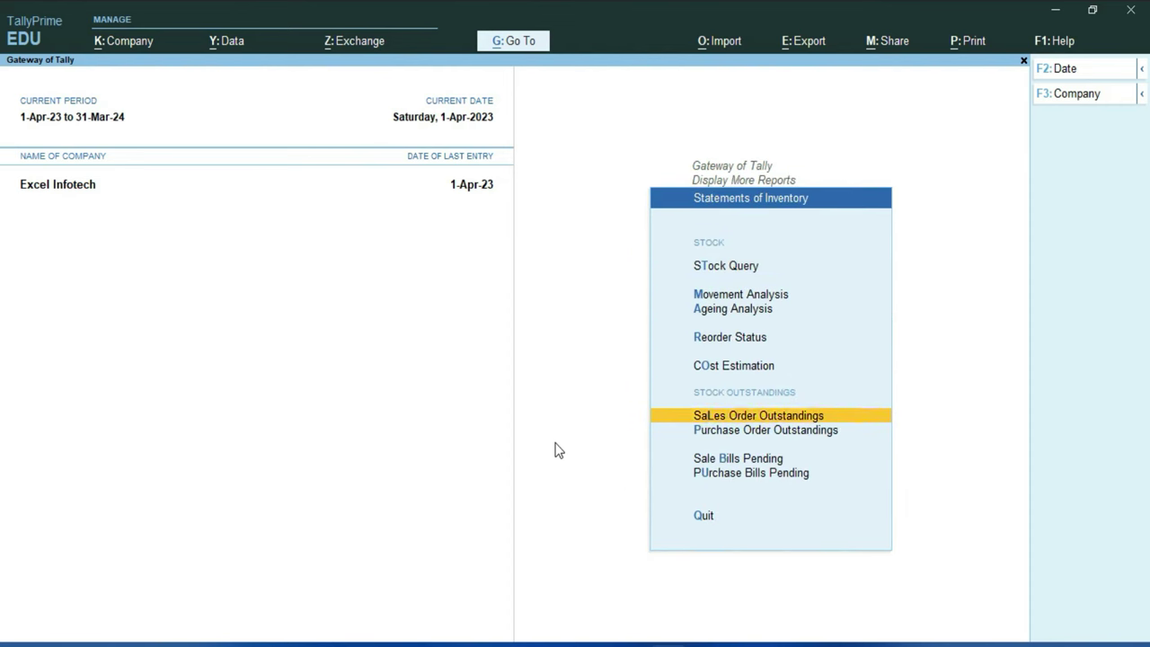
{"action": "key", "text": "Return"}
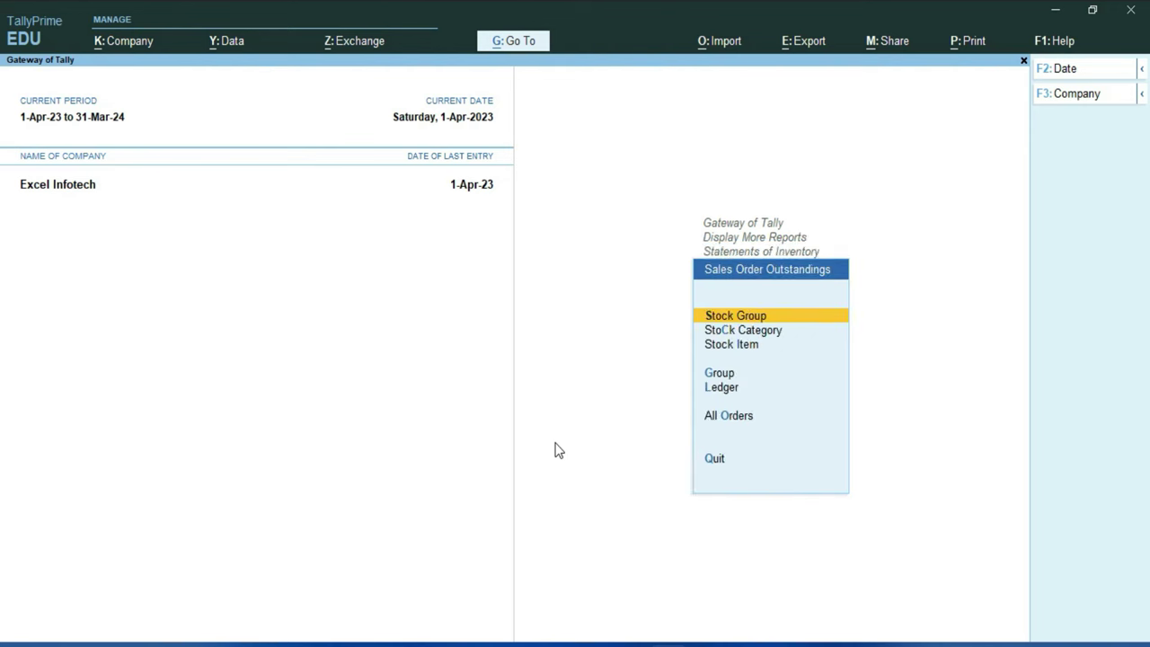
{"action": "key", "text": "Down"}
{"action": "key", "text": "Down"}
{"action": "key", "text": "Down"}
{"action": "key", "text": "Down"}
{"action": "key", "text": "Down"}
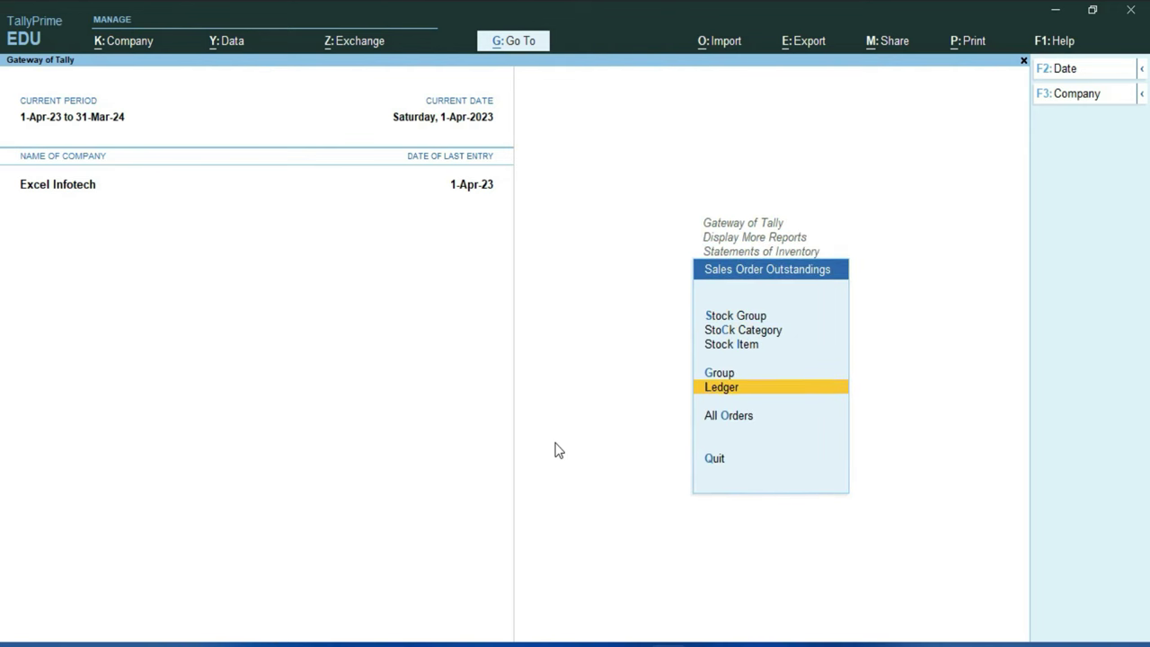
{"action": "key", "text": "Return"}
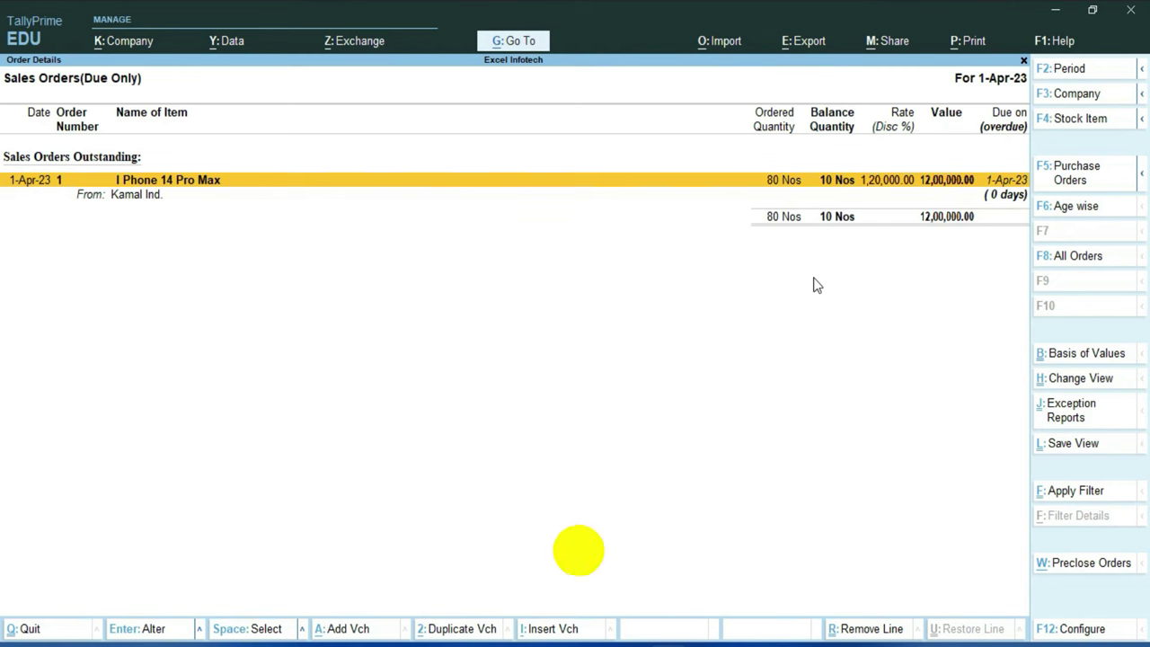
Preclose 10 Nos of I Phone 14 Pro Max on sales order 1 with reason Others, closed on 1-Apr-23, and accept
{"action": "key", "text": "alt+w"}
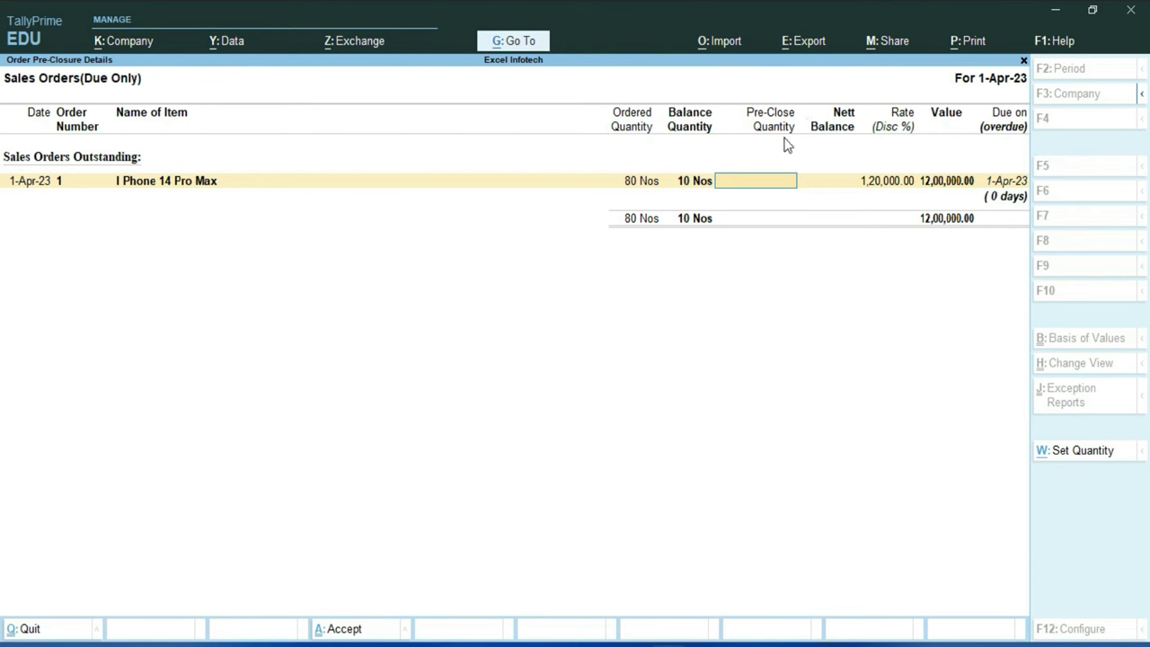
{"action": "type", "text": "10"}
{"action": "key", "text": "Return"}
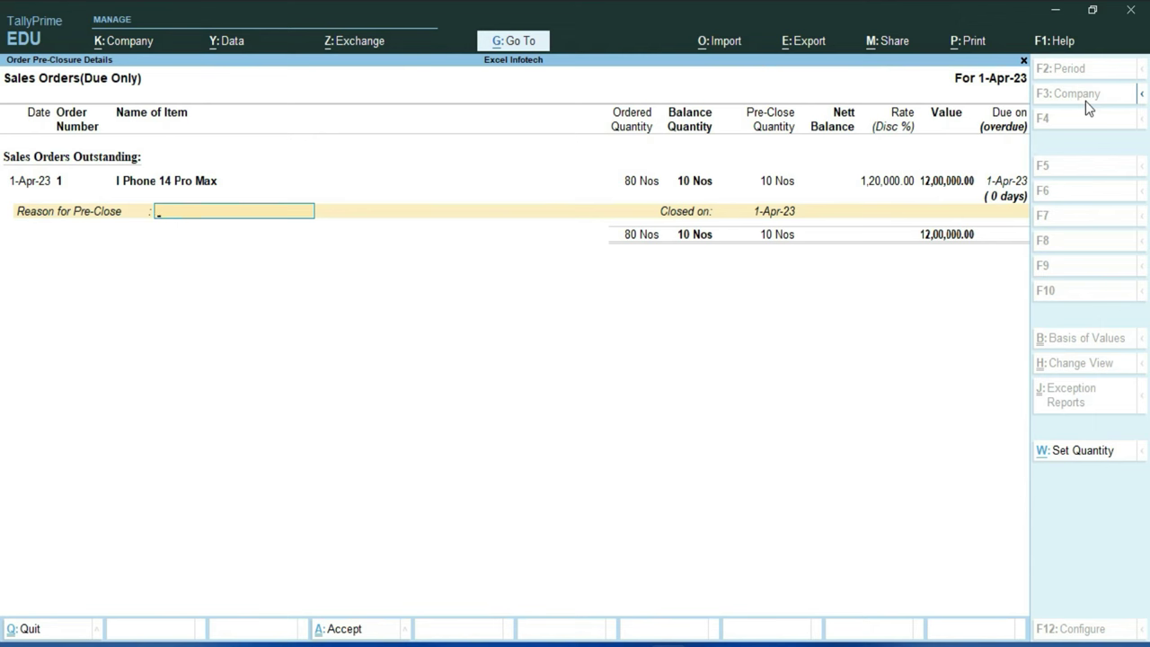
{"action": "type", "text": "Others"}
{"action": "key", "text": "Return"}
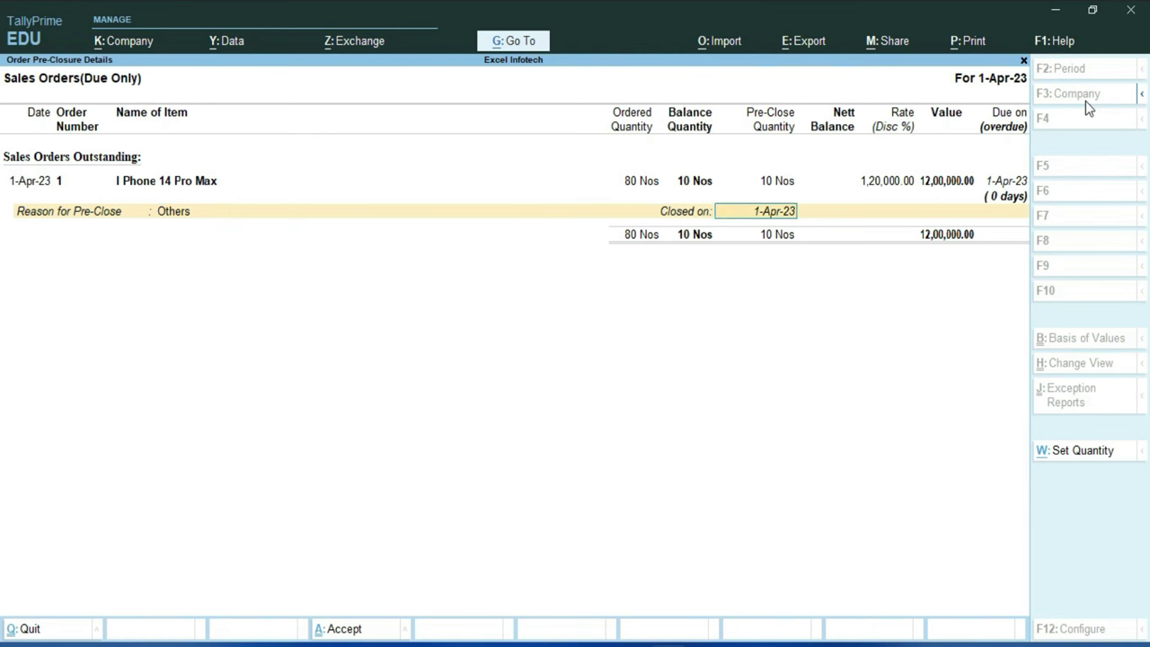
{"action": "key", "text": "Return"}
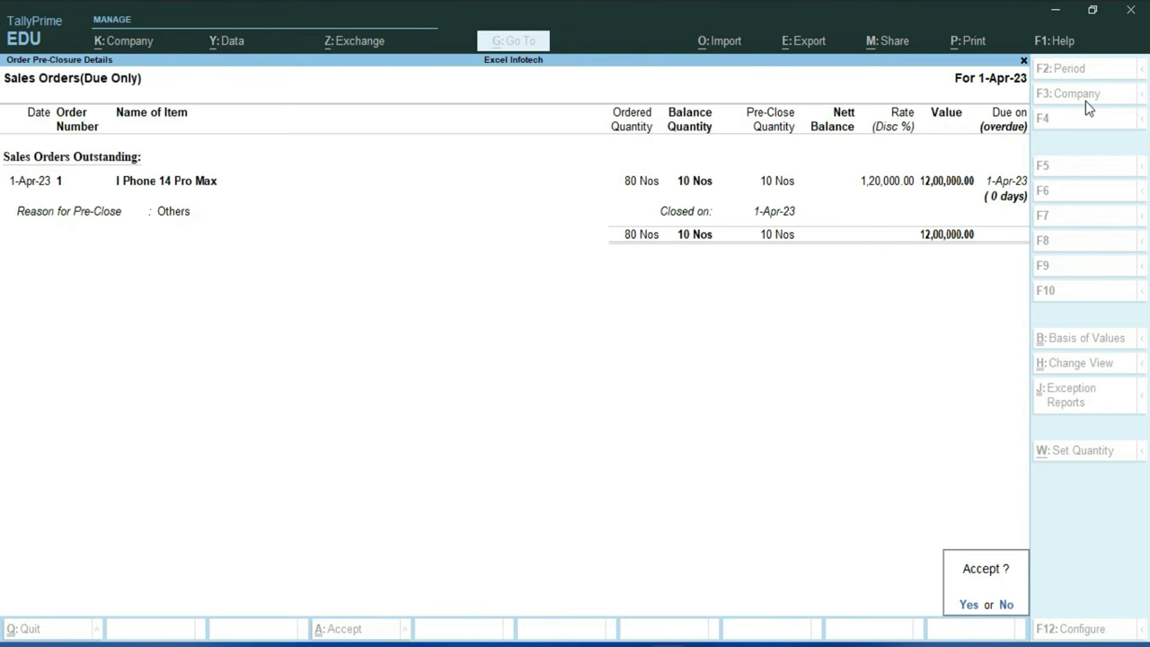
{"action": "key", "text": "Return"}
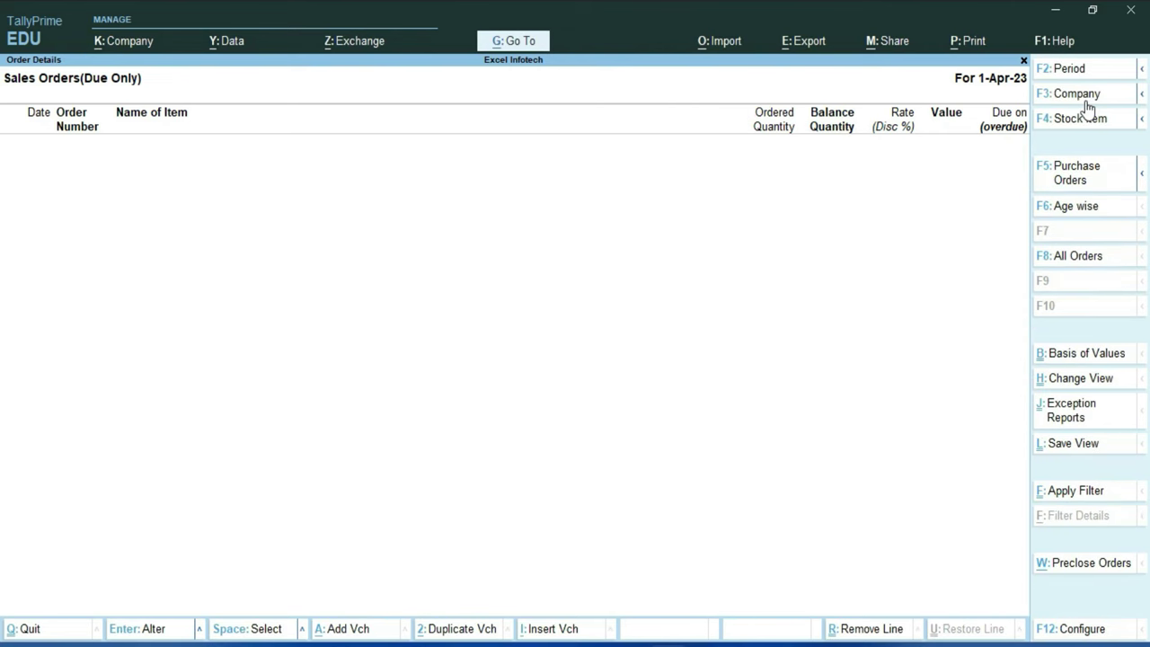
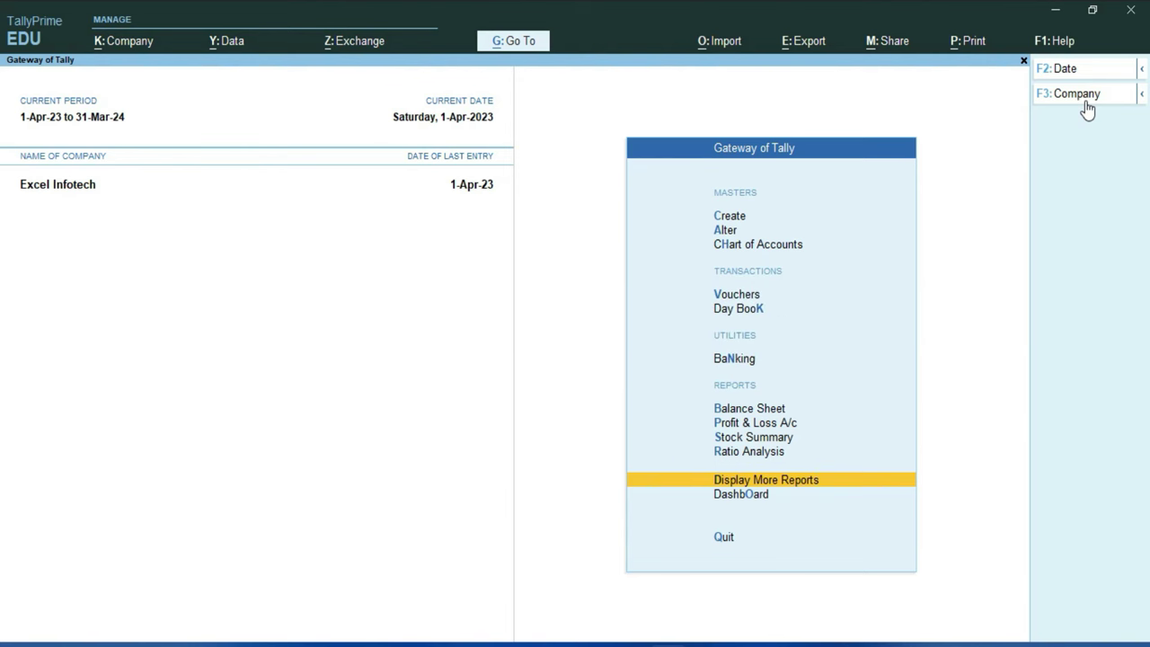
Open voucher creation from the Gateway of Tally
{"action": "key", "text": "Up"}
{"action": "key", "text": "Up"}
{"action": "key", "text": "Up"}
{"action": "key", "text": "Up"}
{"action": "key", "text": "Up"}
{"action": "key", "text": "Up"}
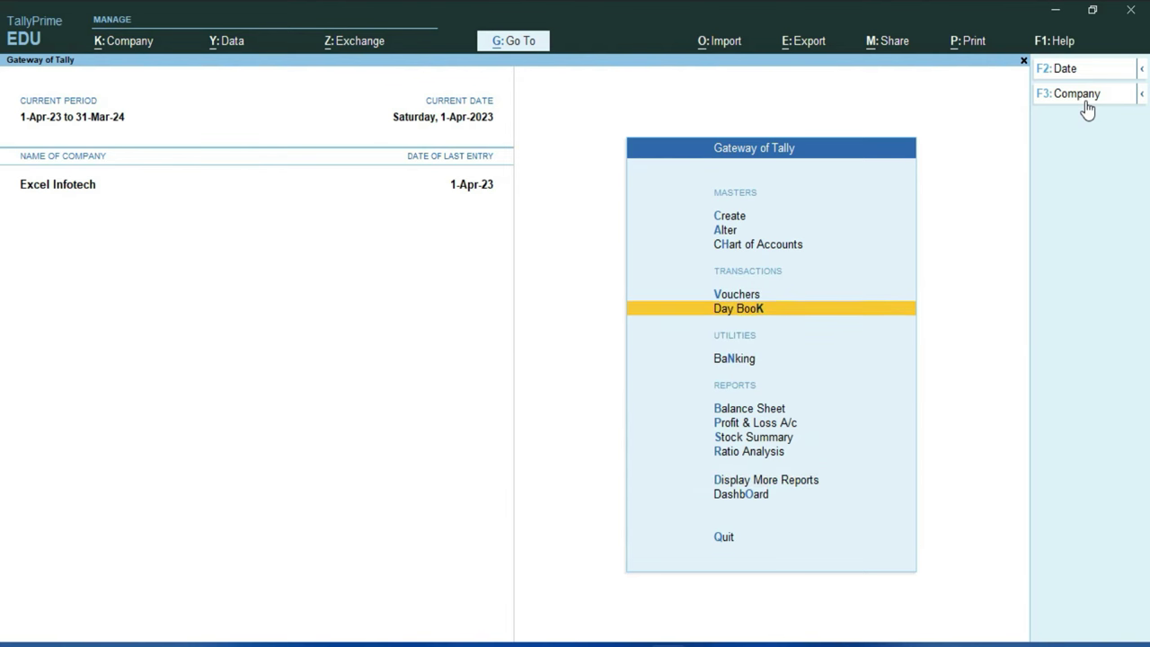
{"action": "key", "text": "Up"}
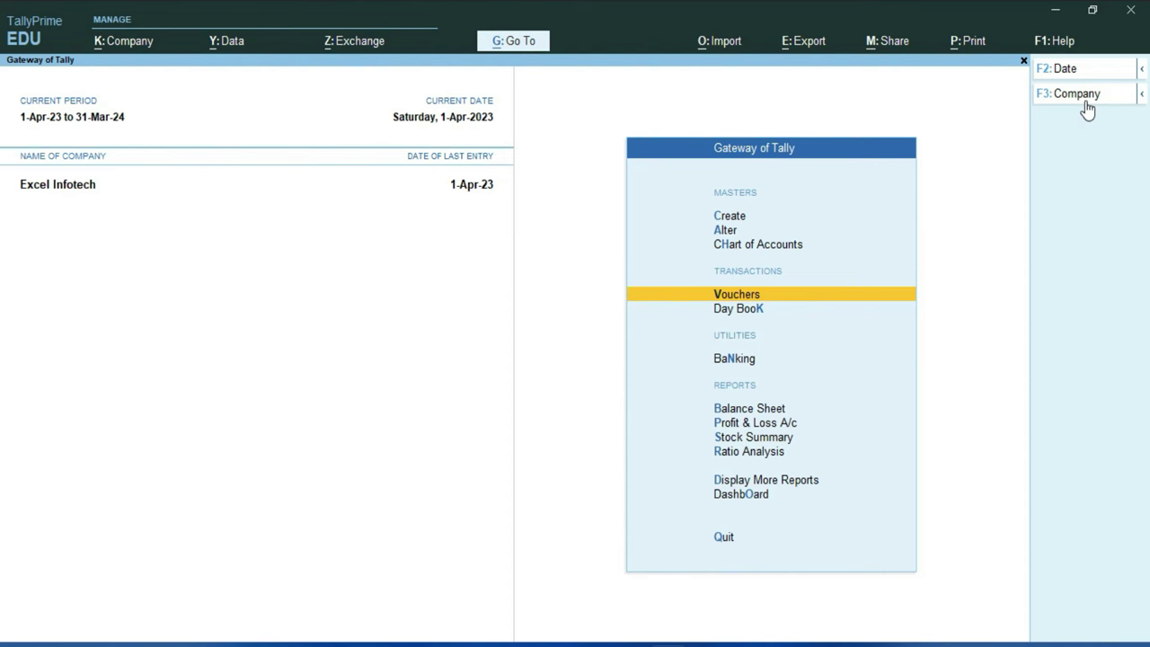
{"action": "key", "text": "Return"}
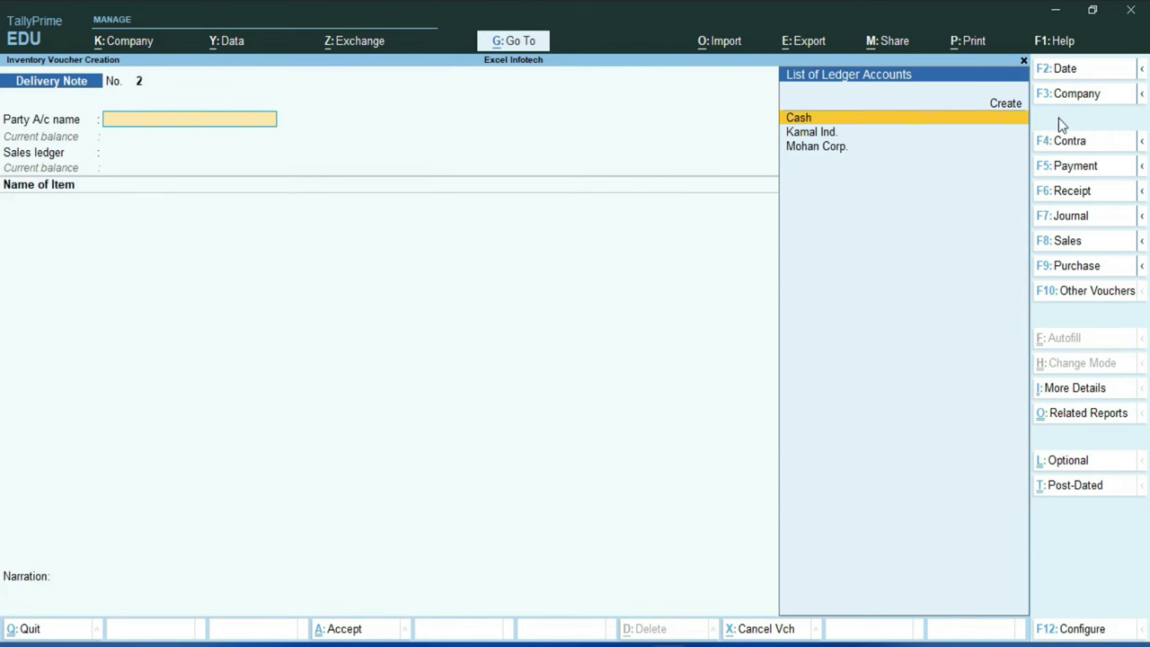
Show the inactive voucher types, change the voucher type to Rejections In, and activate it
{"action": "left_click", "coordinate": [1084, 291]}
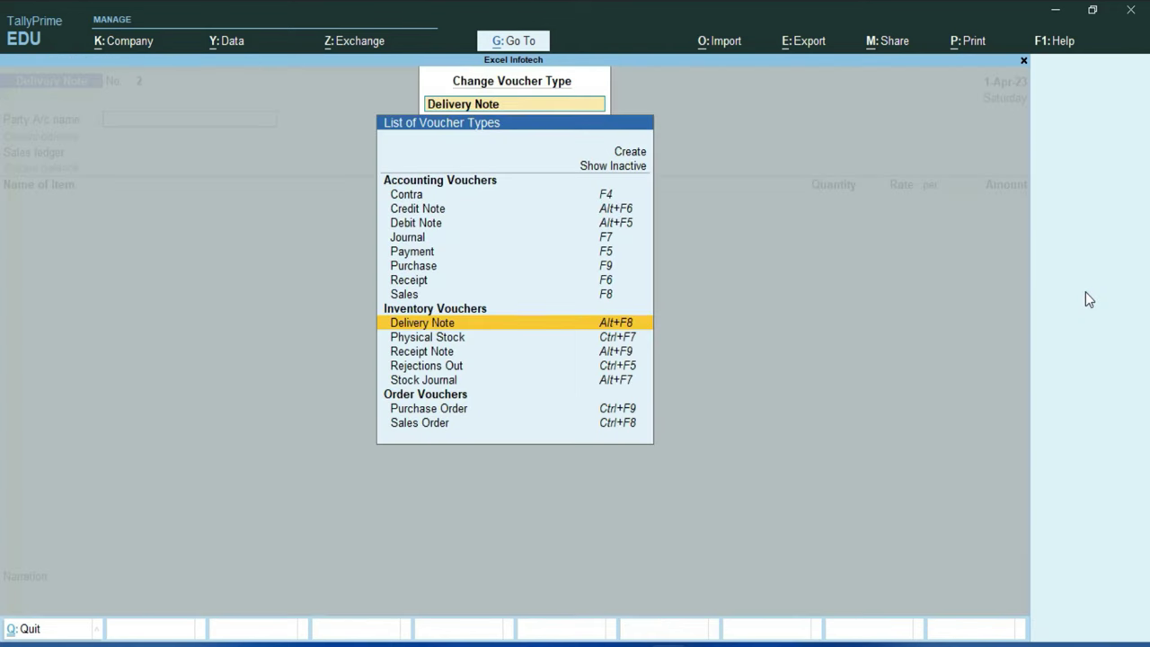
{"action": "left_click", "coordinate": [606, 173]}
{"action": "type", "text": "Re"}
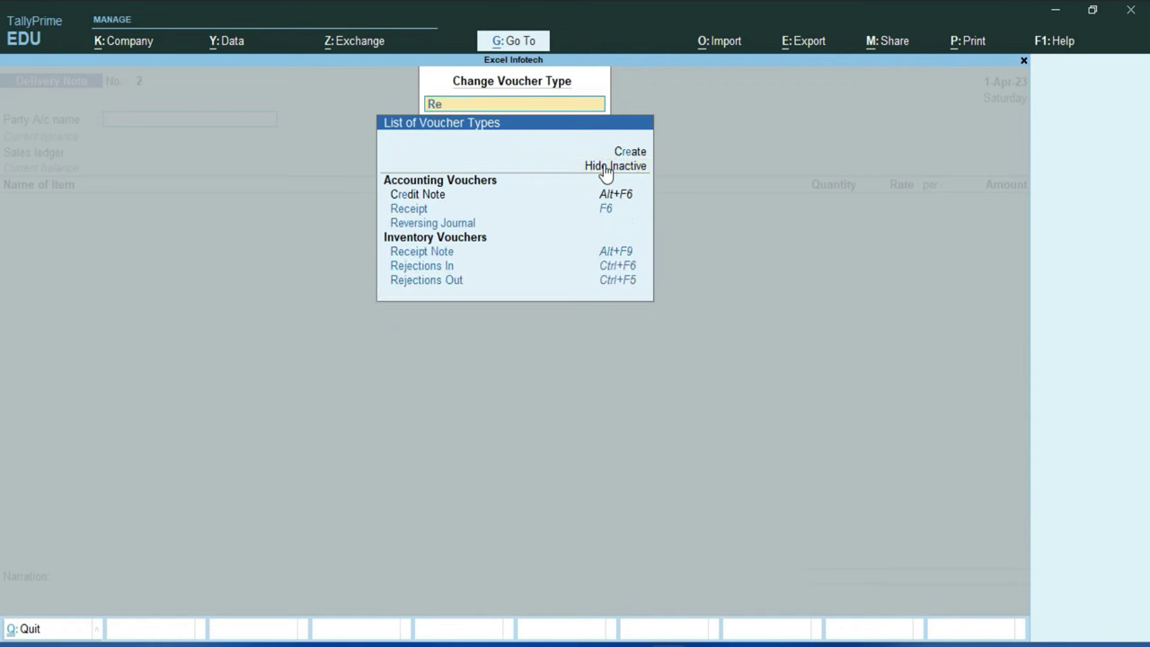
{"action": "type", "text": "j"}
{"action": "key", "text": "Down"}
{"action": "key", "text": "Down"}
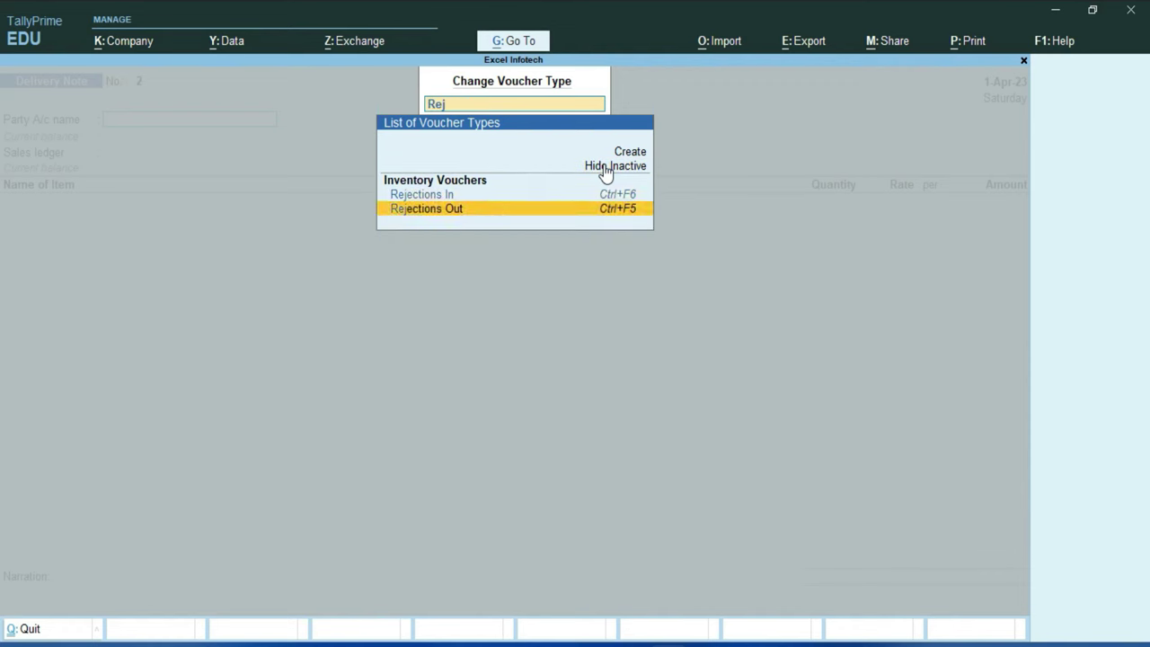
{"action": "key", "text": "Up"}
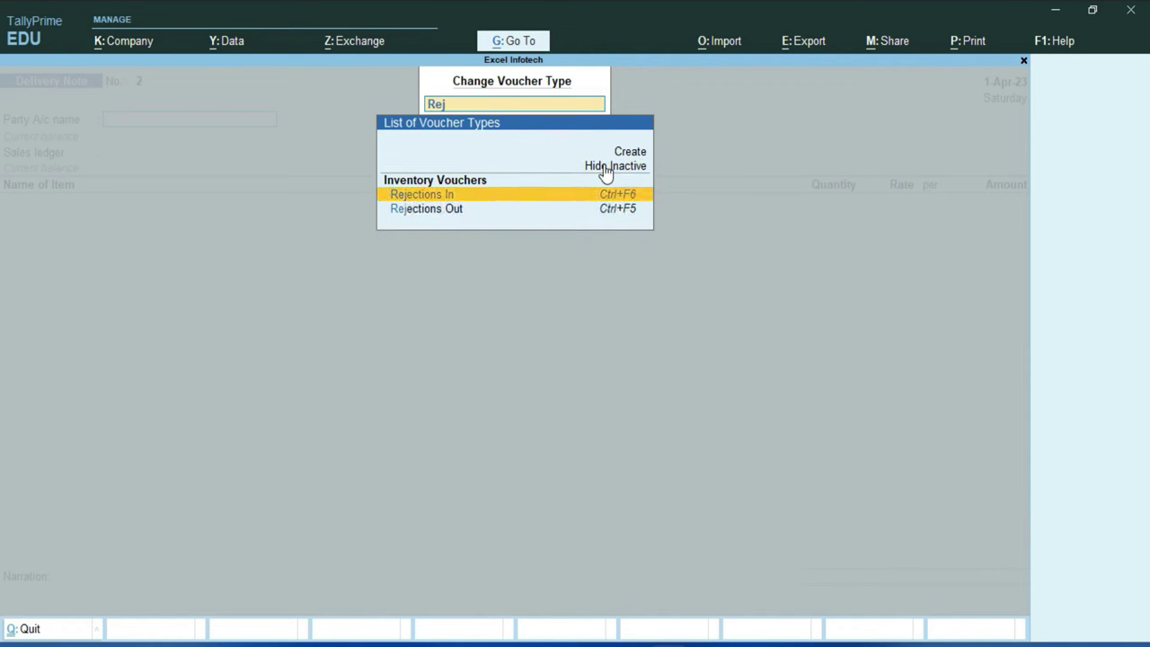
{"action": "key", "text": "Return"}
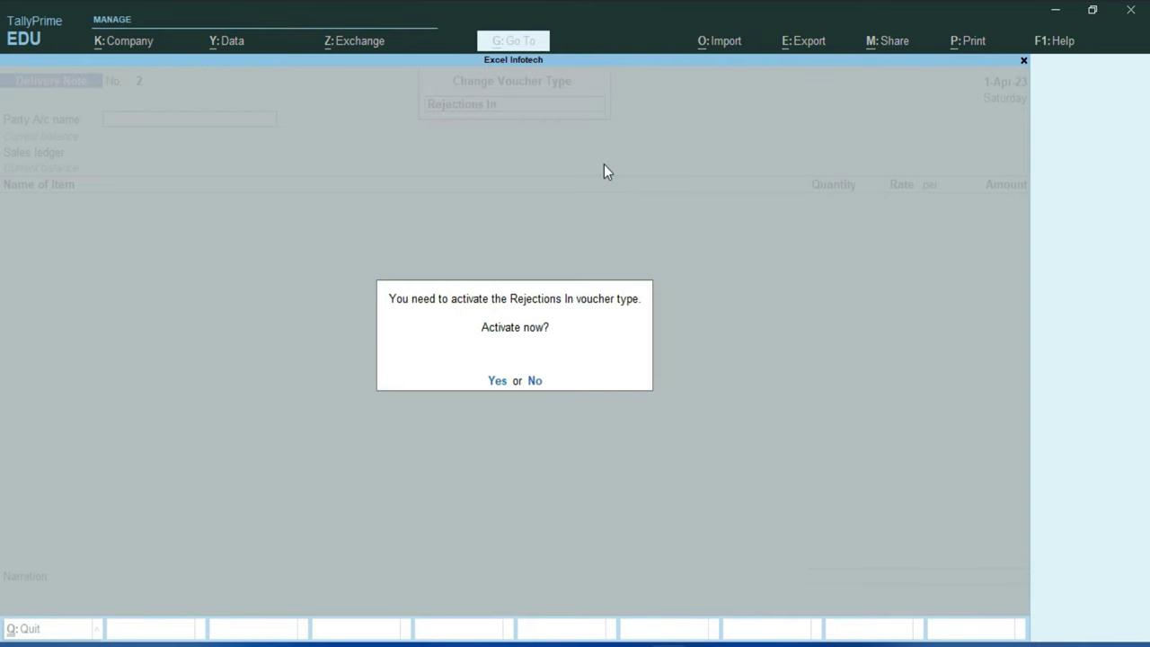
{"action": "key", "text": "y"}
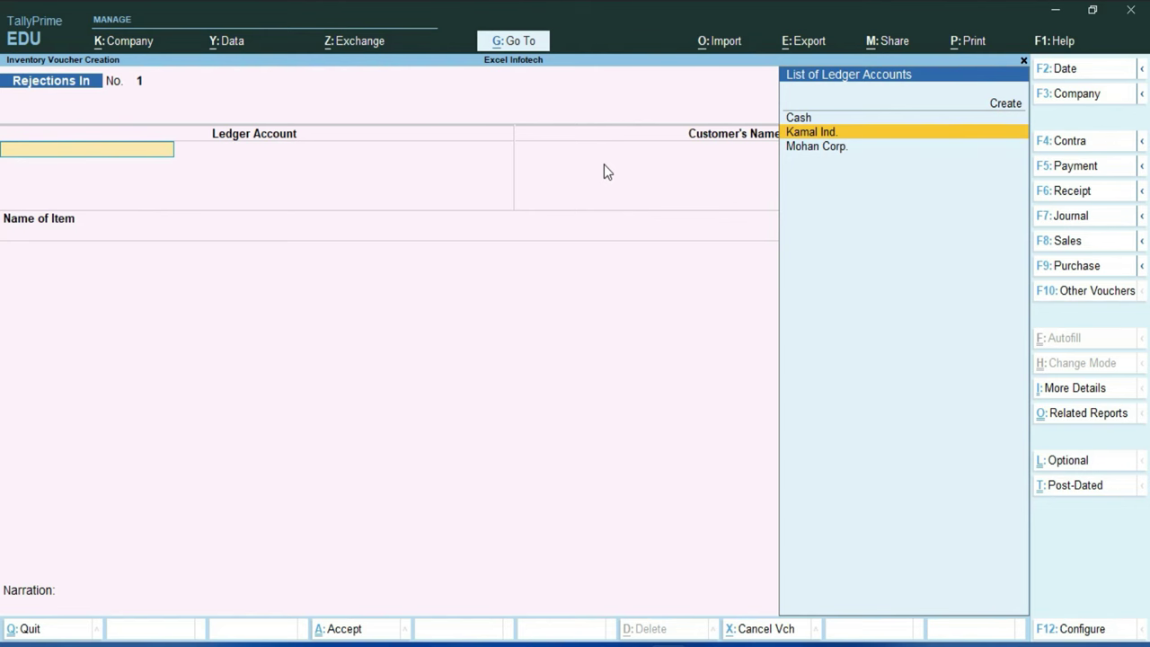
Set Kamal Ind. as the ledger account and customer on the Rejections In voucher, leaving the address blank
{"action": "key", "text": "Return"}
{"action": "key", "text": "Return"}
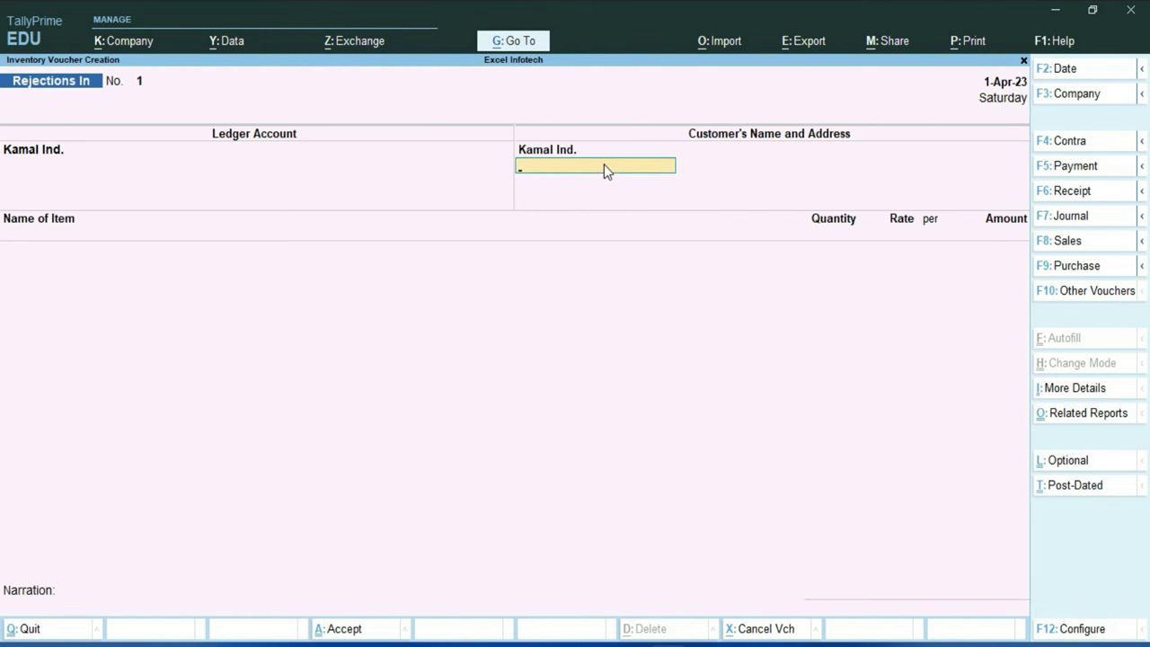
{"action": "key", "text": "Return"}
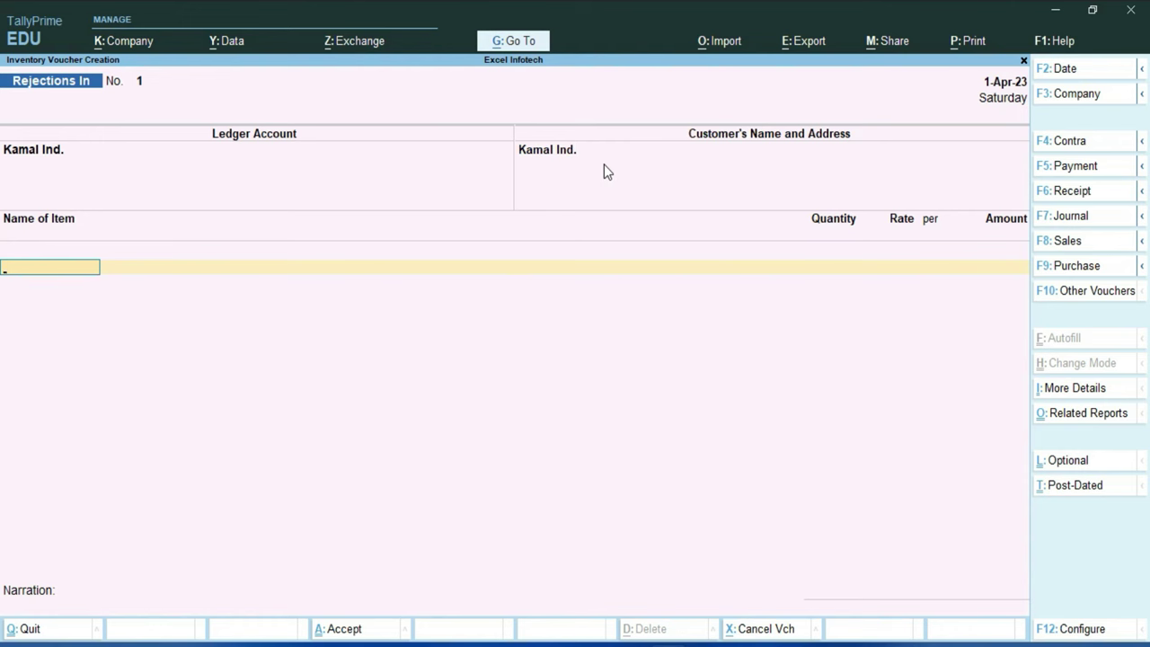
Add I Phone 14 Pro Max against tracking number 1 with a rejected quantity of 10 Nos at the rate of 1,20,000.00
{"action": "key", "text": "space"}
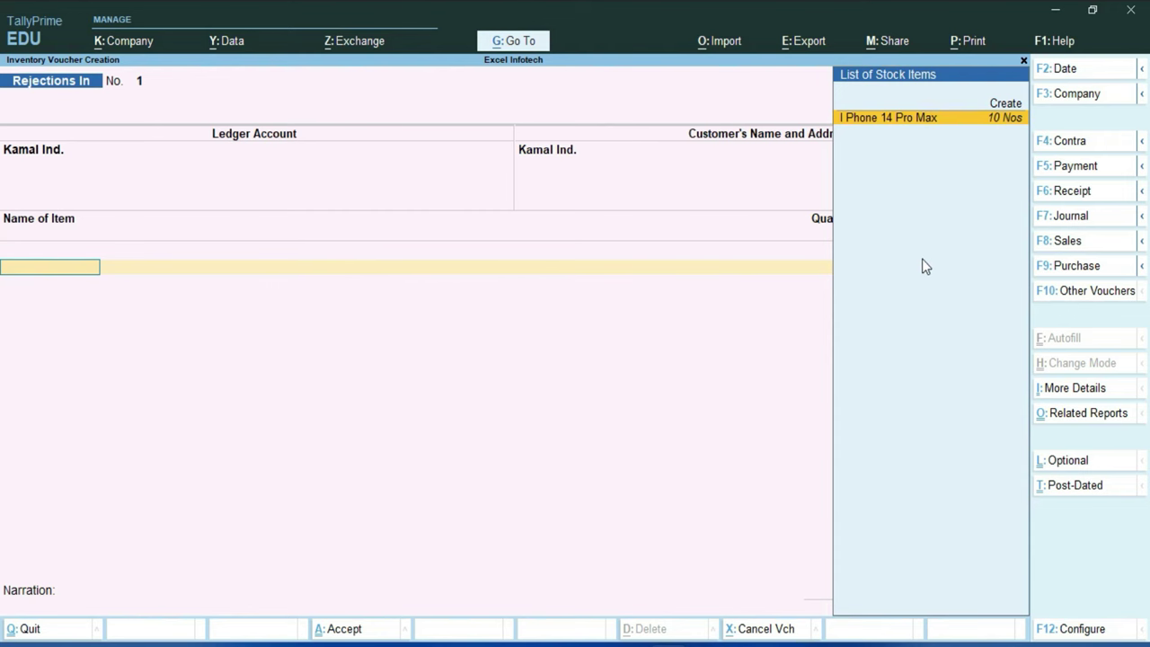
{"action": "key", "text": "Return"}
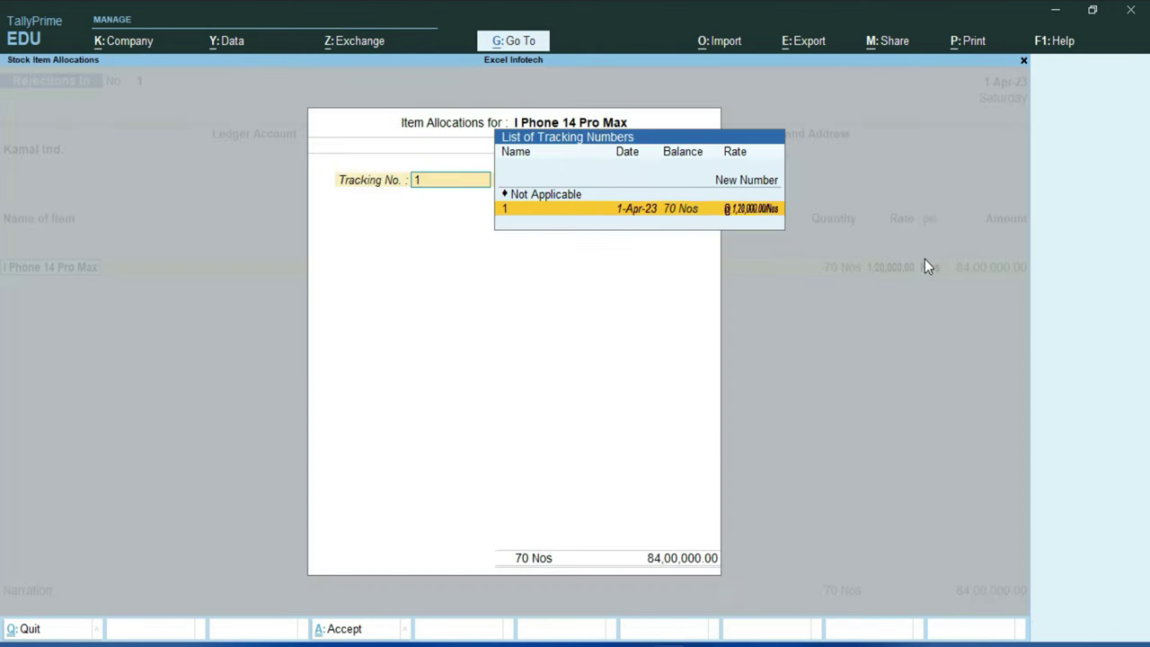
{"action": "key", "text": "Return"}
{"action": "type", "text": "10"}
{"action": "key", "text": "BackSpace"}
{"action": "key", "text": "BackSpace"}
{"action": "type", "text": "710"}
{"action": "key", "text": "Return"}
{"action": "key", "text": "Return"}
{"action": "key", "text": "Return"}
{"action": "key", "text": "Return"}
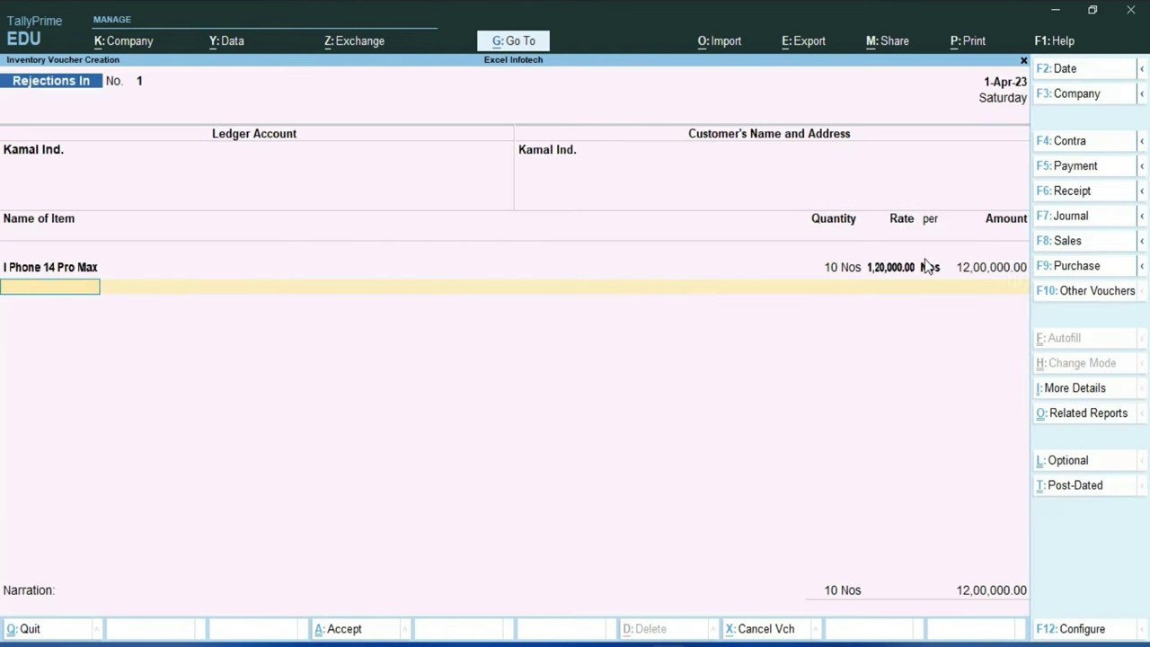
End the item list, accept the Rejections In voucher, and return to the Gateway of Tally
{"action": "key", "text": "Return"}
{"action": "key", "text": "Return"}
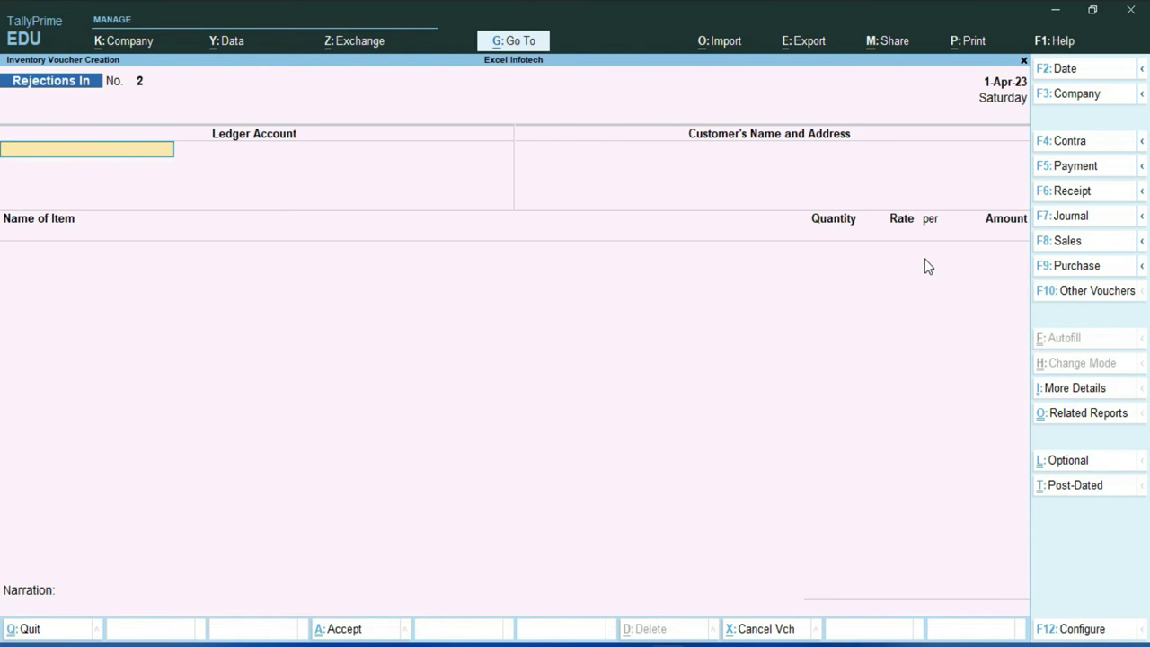
{"action": "key", "text": "Escape"}
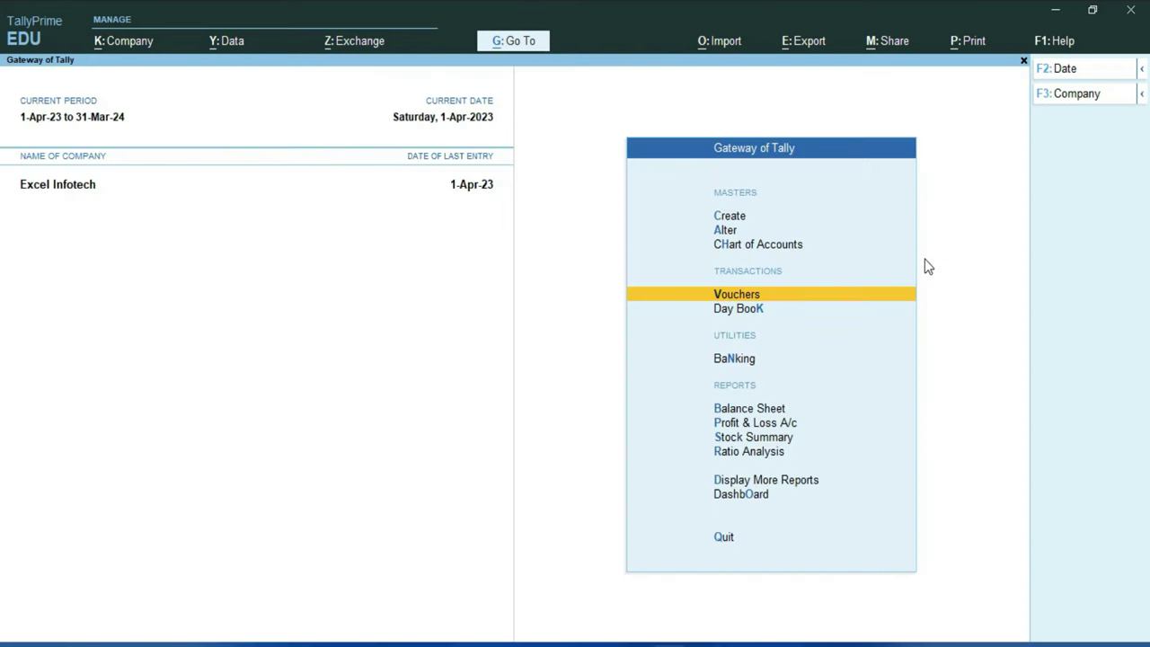
Display the Stock Summary report to check the closing stock after the rejection
{"action": "key", "text": "Down"}
{"action": "key", "text": "Down"}
{"action": "key", "text": "Down"}
{"action": "key", "text": "Down"}
{"action": "key", "text": "Down"}
{"action": "key", "text": "Return"}
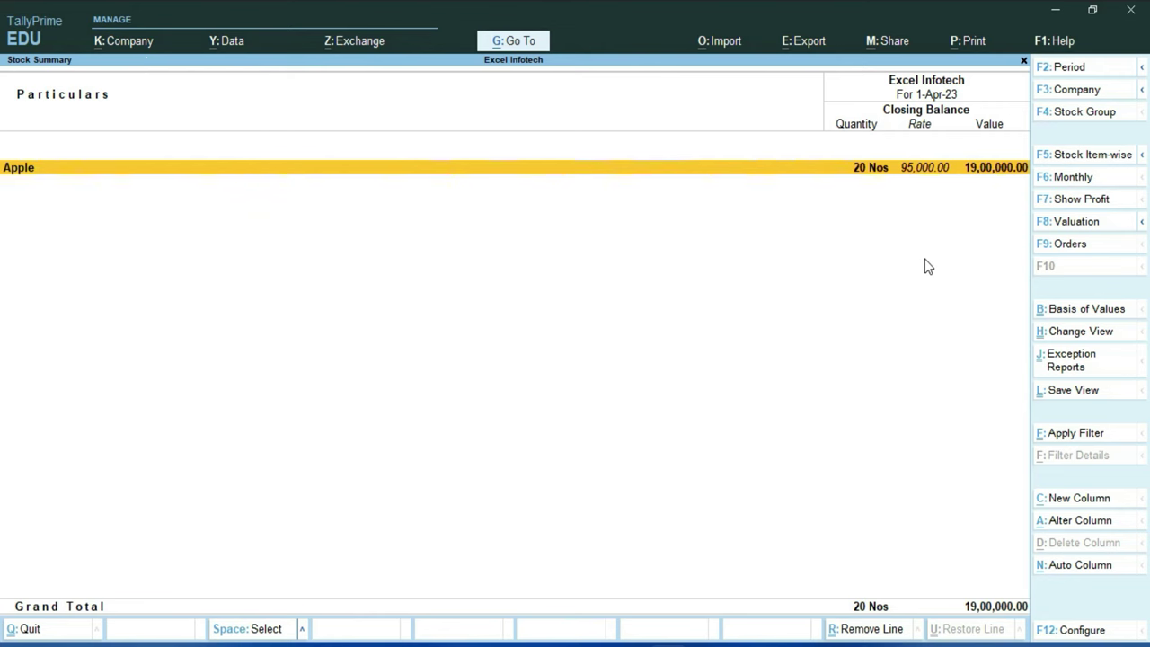
{"action": "key", "text": "Escape"}
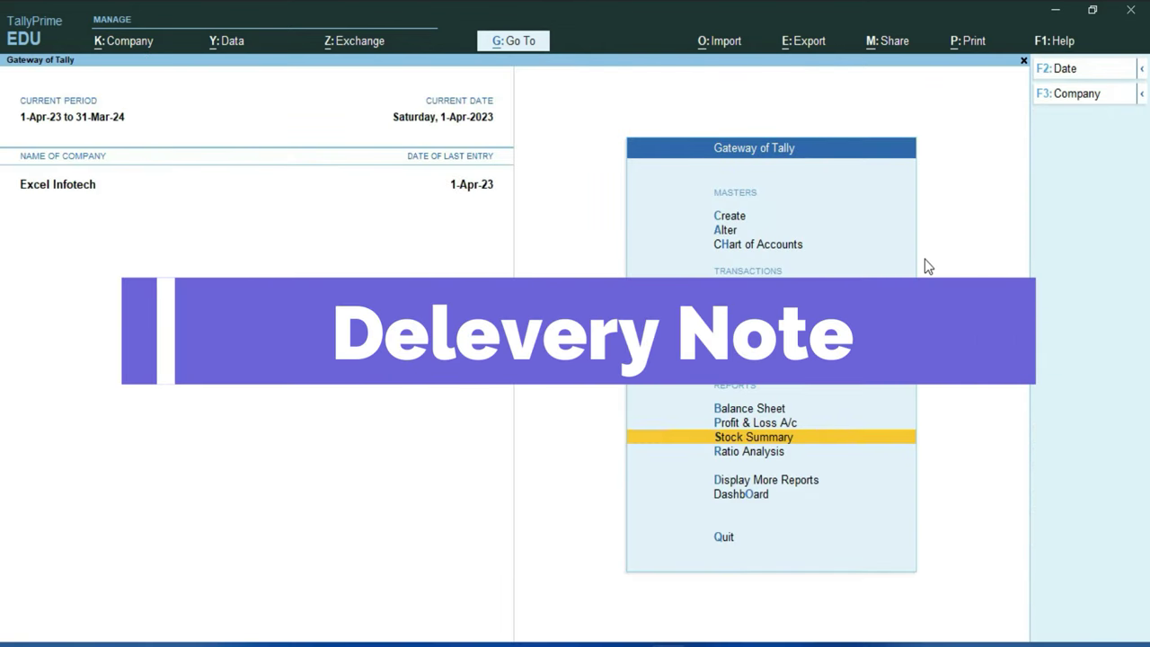
Open voucher creation and change the voucher type from Rejections In to Delivery Note
{"action": "key", "text": "Up"}
{"action": "key", "text": "Up"}
{"action": "key", "text": "Up"}
{"action": "key", "text": "Up"}
{"action": "key", "text": "Up"}
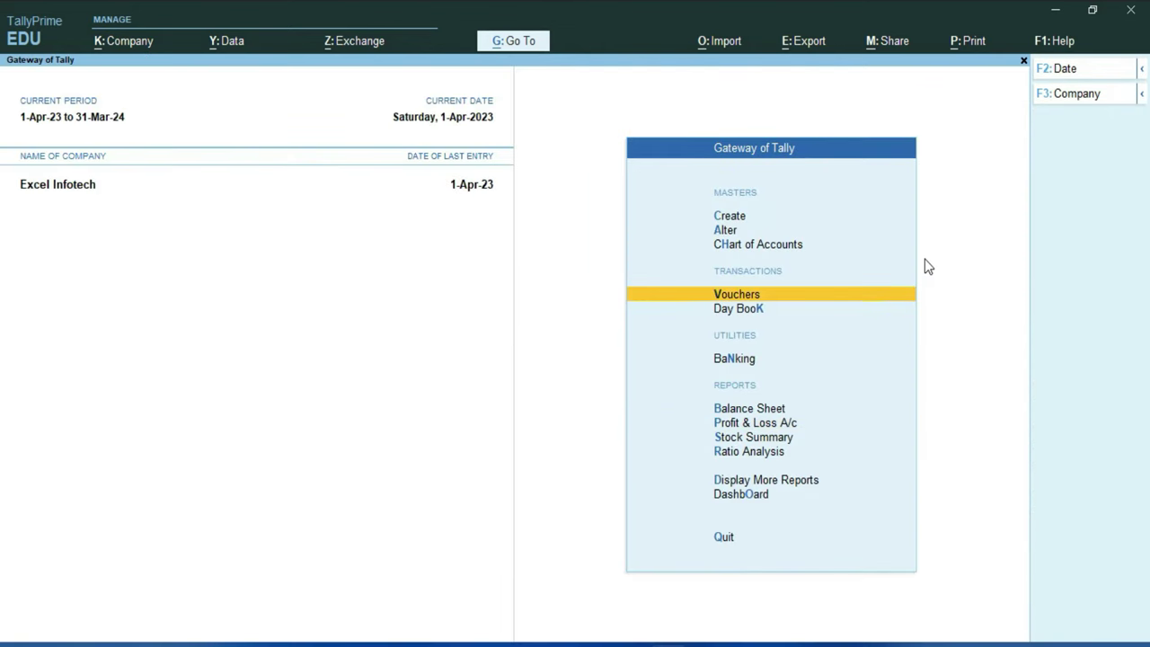
{"action": "key", "text": "Return"}
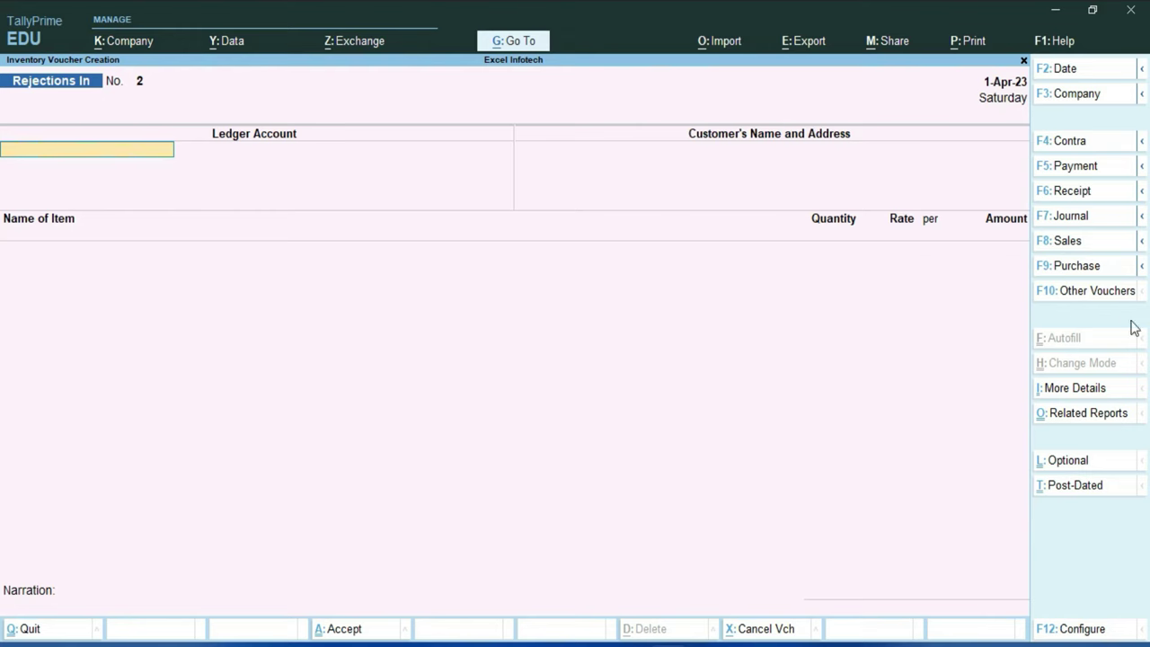
{"action": "left_click", "coordinate": [1079, 295]}
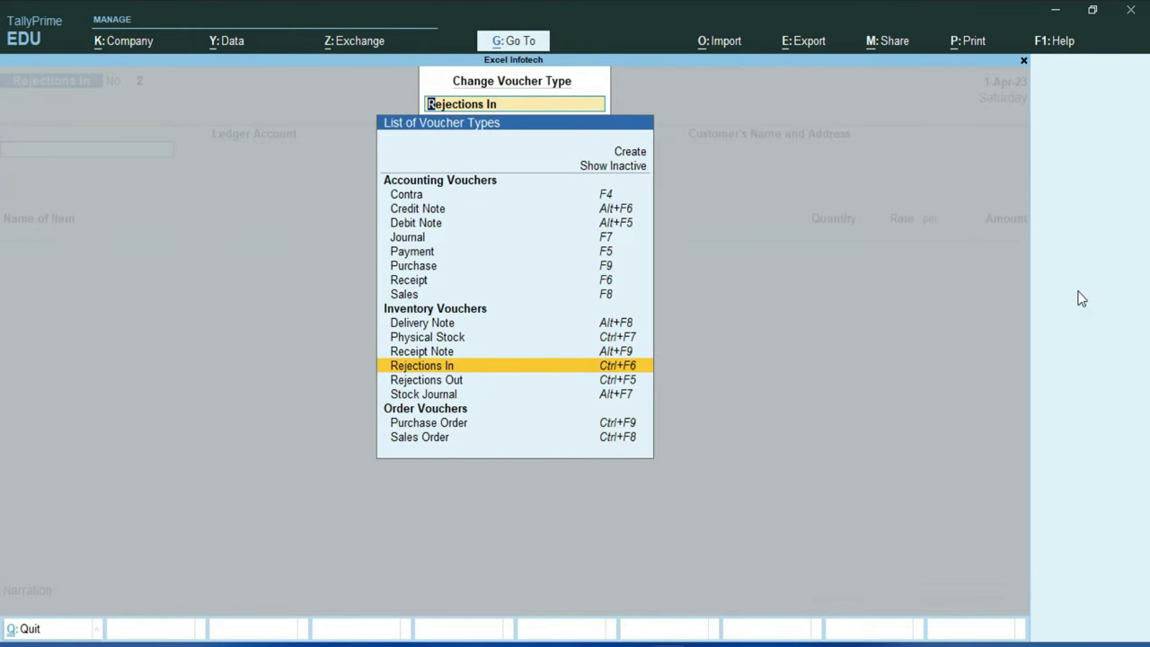
{"action": "key", "text": "Up"}
{"action": "key", "text": "Up"}
{"action": "key", "text": "Down"}
{"action": "key", "text": "Up"}
{"action": "key", "text": "Up"}
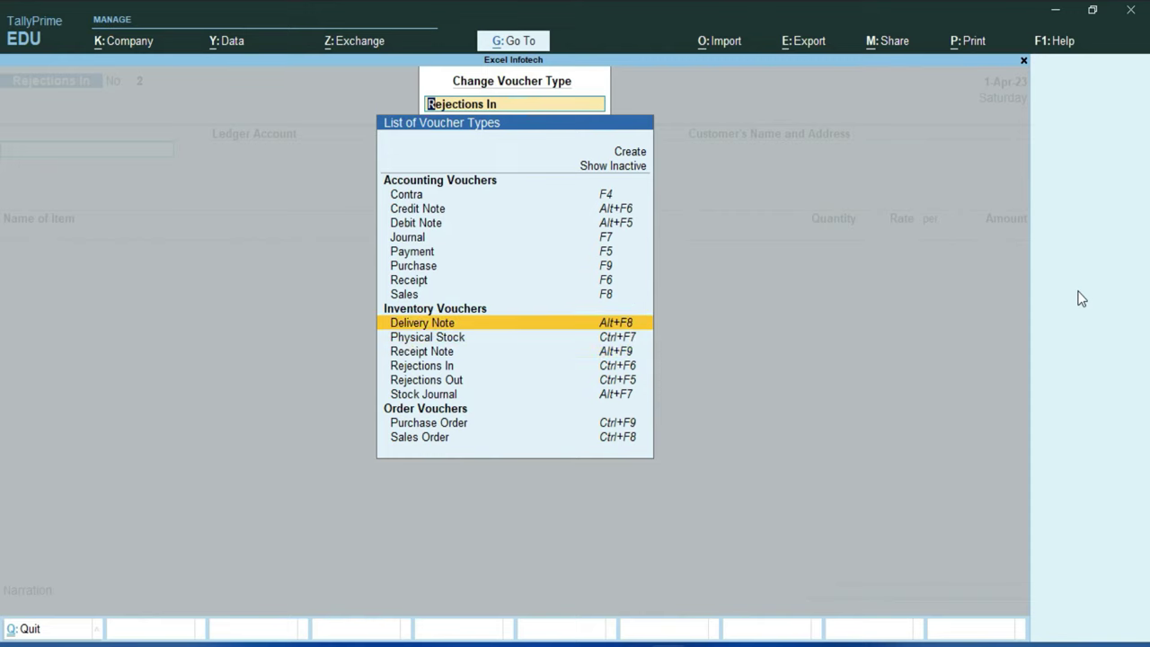
{"action": "key", "text": "Return"}
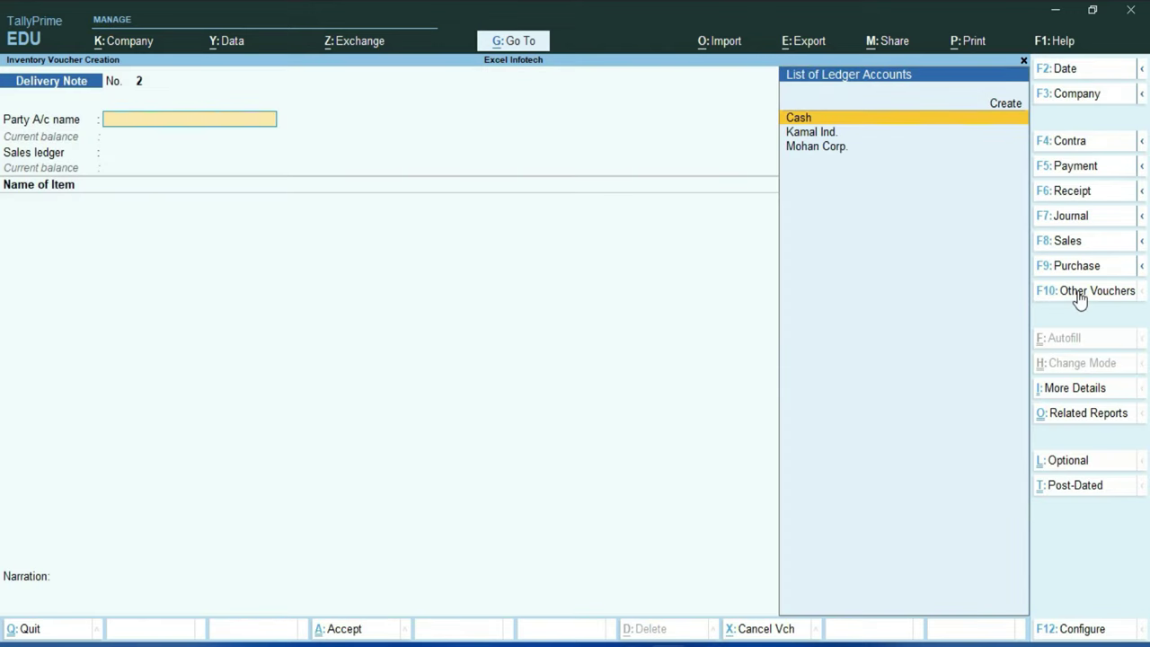
Select Kamal Ind. as the party and link the delivery note to sales order 1, keeping its order and dispatch details
{"action": "key", "text": "Down"}
{"action": "key", "text": "Return"}
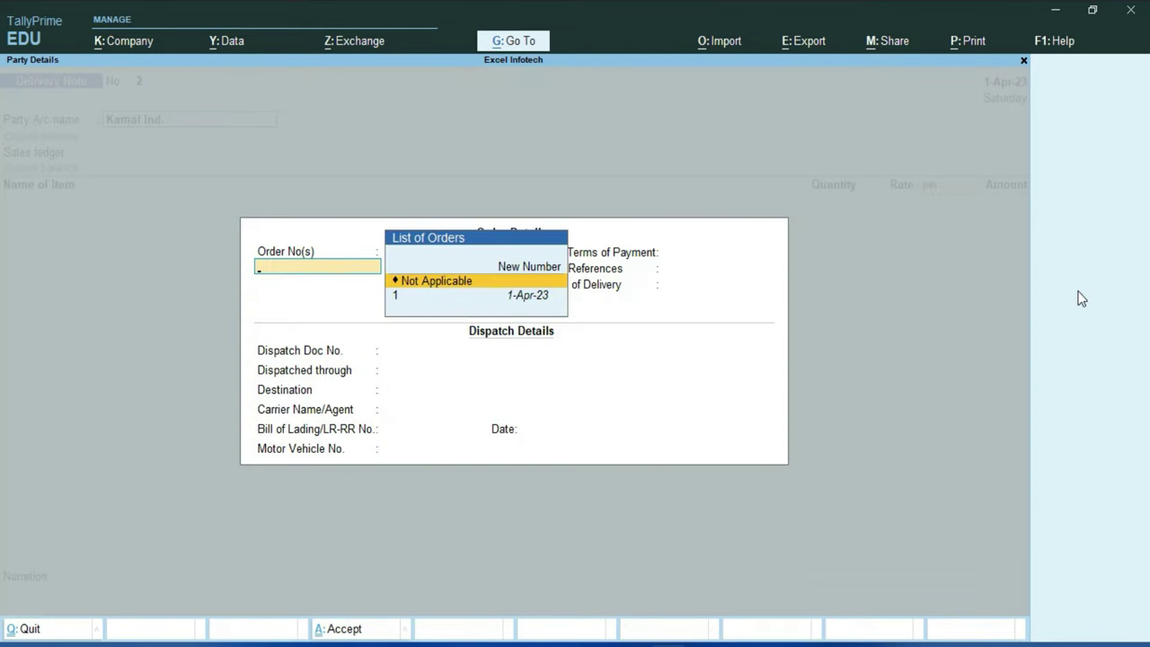
{"action": "key", "text": "Down"}
{"action": "key", "text": "Return"}
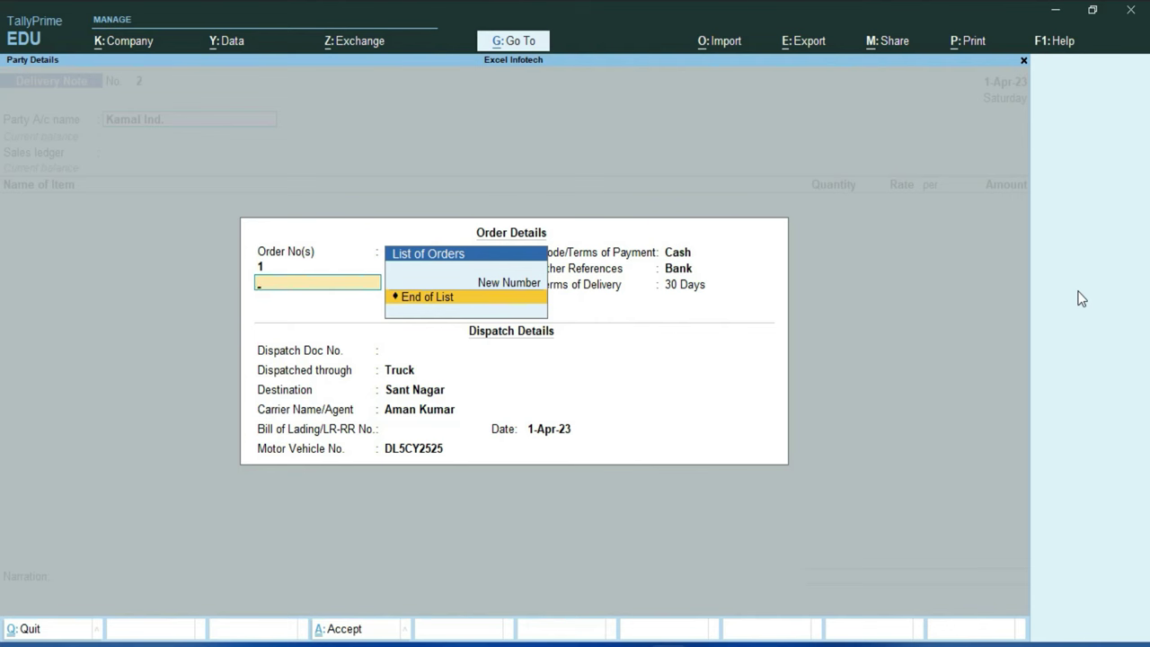
{"action": "key", "text": "Return"}
{"action": "key", "text": "Return"}
{"action": "key", "text": "Return"}
{"action": "key", "text": "Return"}
{"action": "key", "text": "Return"}
{"action": "key", "text": "Return"}
{"action": "key", "text": "Return"}
{"action": "key", "text": "Return"}
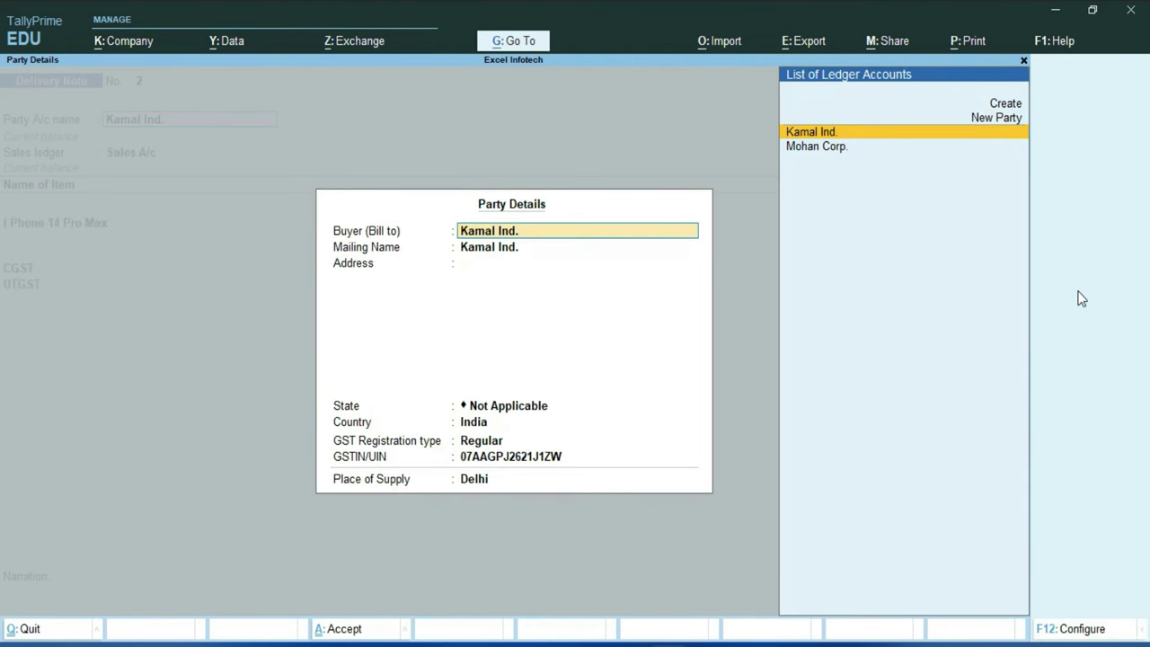
Set the buyer's state to Delhi in the party details and accept the Regular GST registration and remaining fields
{"action": "key", "text": "Return"}
{"action": "key", "text": "Return"}
{"action": "key", "text": "Return"}
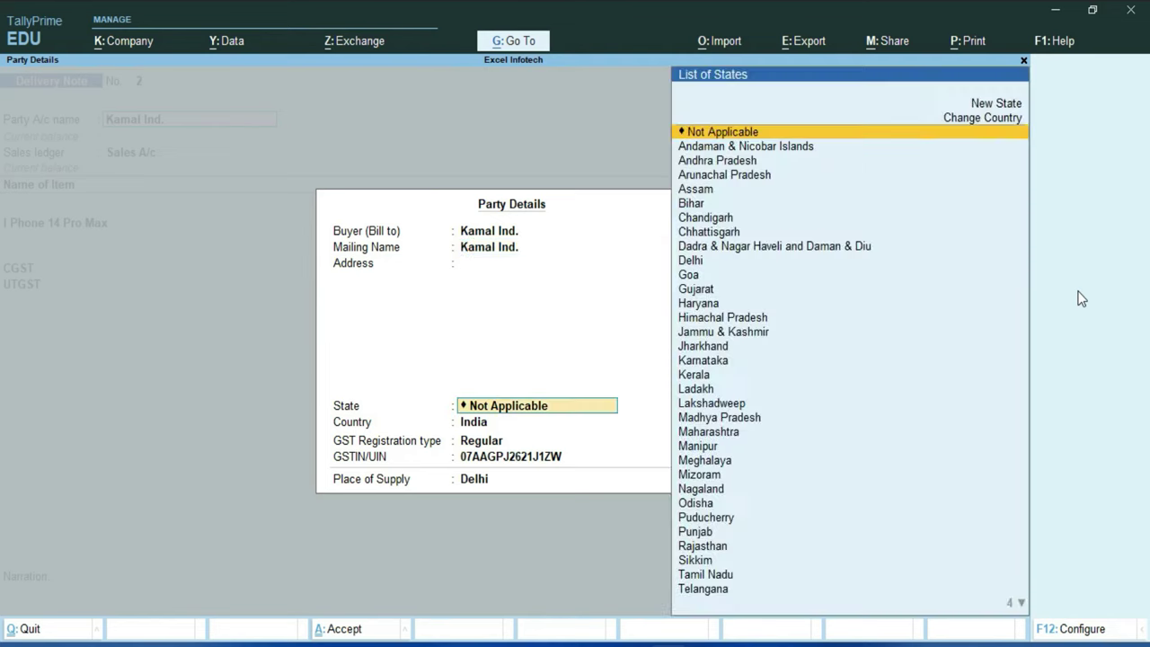
{"action": "key", "text": "Down"}
{"action": "key", "text": "Down"}
{"action": "key", "text": "Down"}
{"action": "key", "text": "Down"}
{"action": "key", "text": "Down"}
{"action": "key", "text": "Down"}
{"action": "key", "text": "Down"}
{"action": "key", "text": "Down"}
{"action": "key", "text": "Down"}
{"action": "key", "text": "Return"}
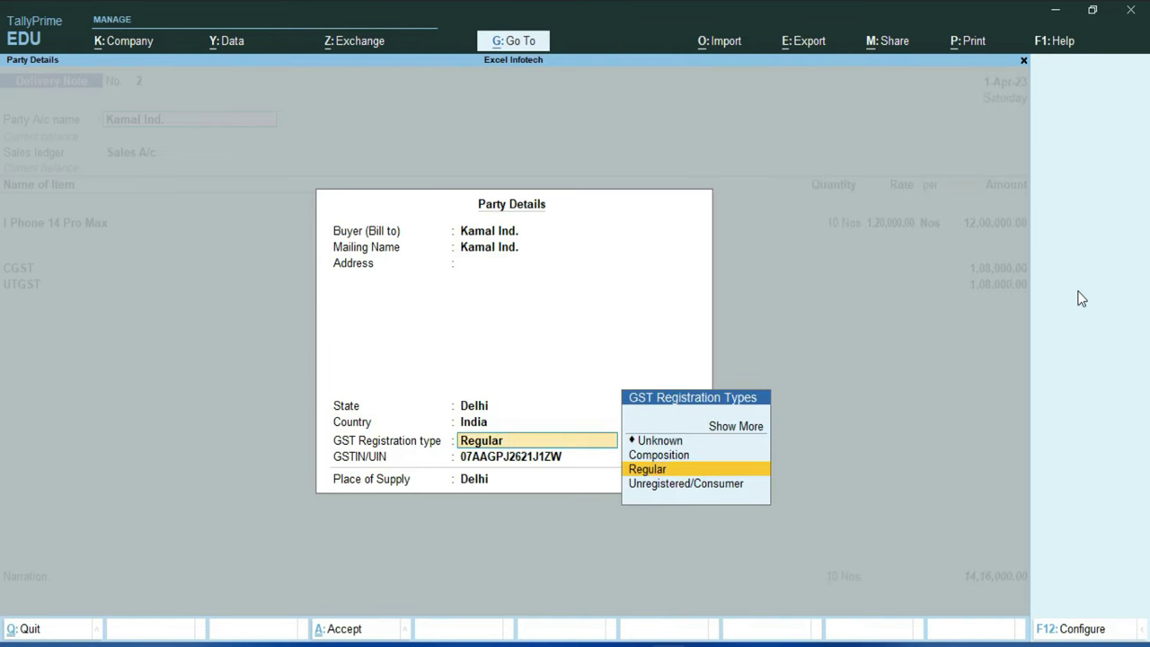
{"action": "key", "text": "Return"}
{"action": "key", "text": "Return"}
{"action": "key", "text": "Return"}
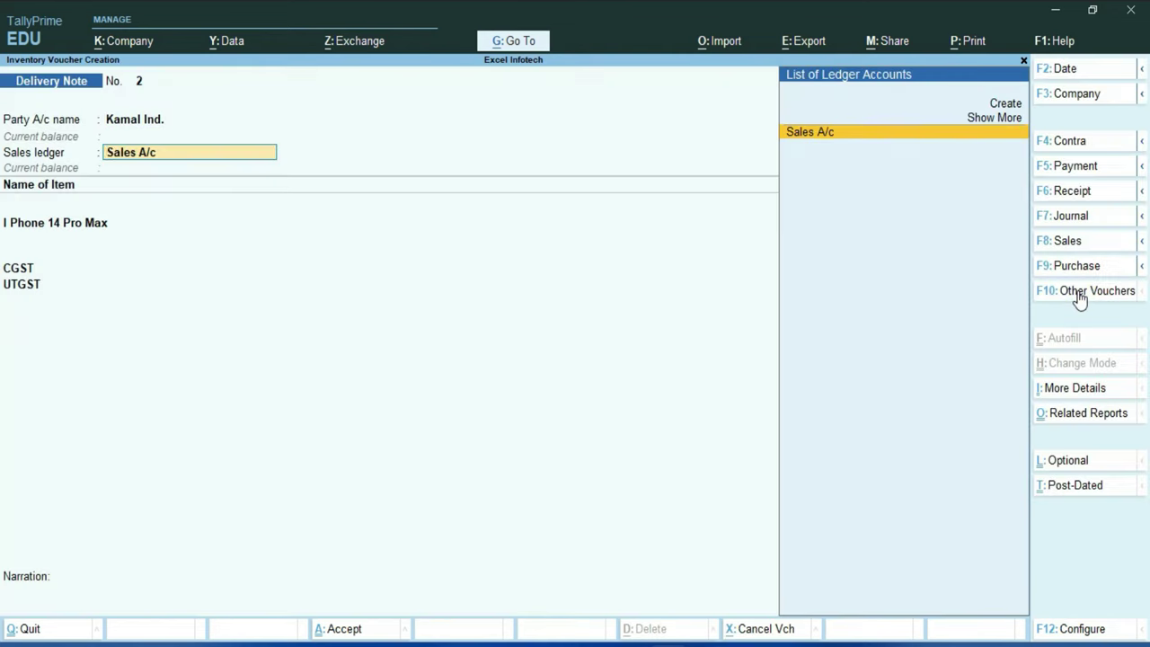
Keep Sales A/c as the sales ledger and allocate 10 Nos of I Phone 14 Pro Max to tracking number 2 and order 1
{"action": "key", "text": "Return"}
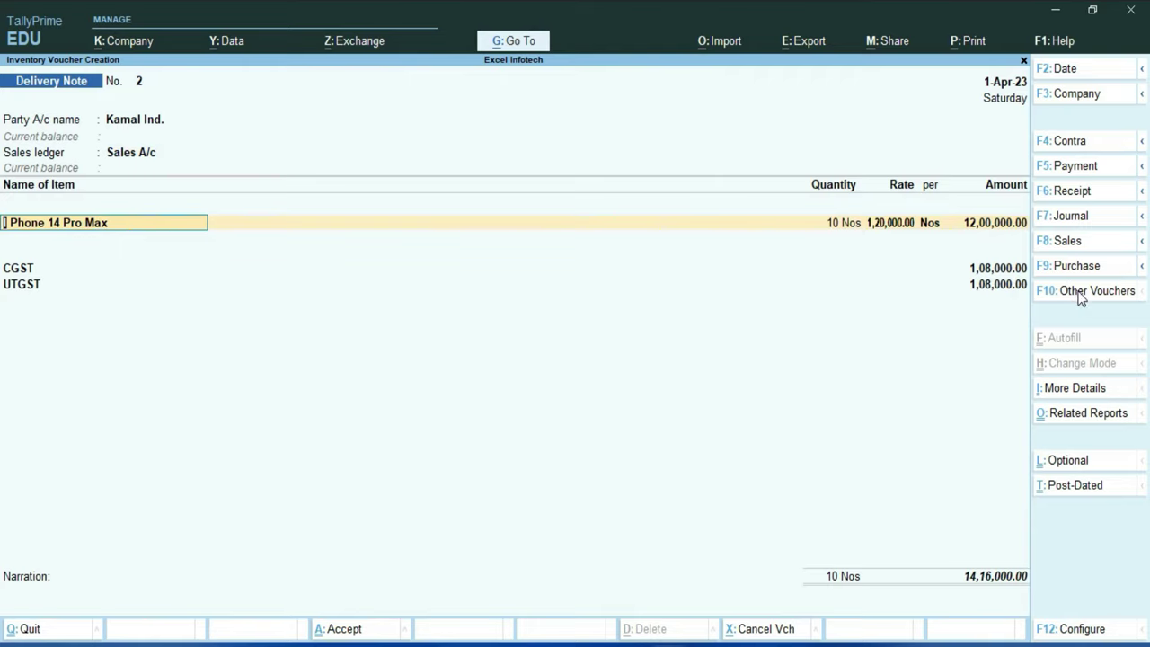
{"action": "key", "text": "Return"}
{"action": "key", "text": "Return"}
{"action": "key", "text": "Return"}
{"action": "key", "text": "Return"}
{"action": "key", "text": "Return"}
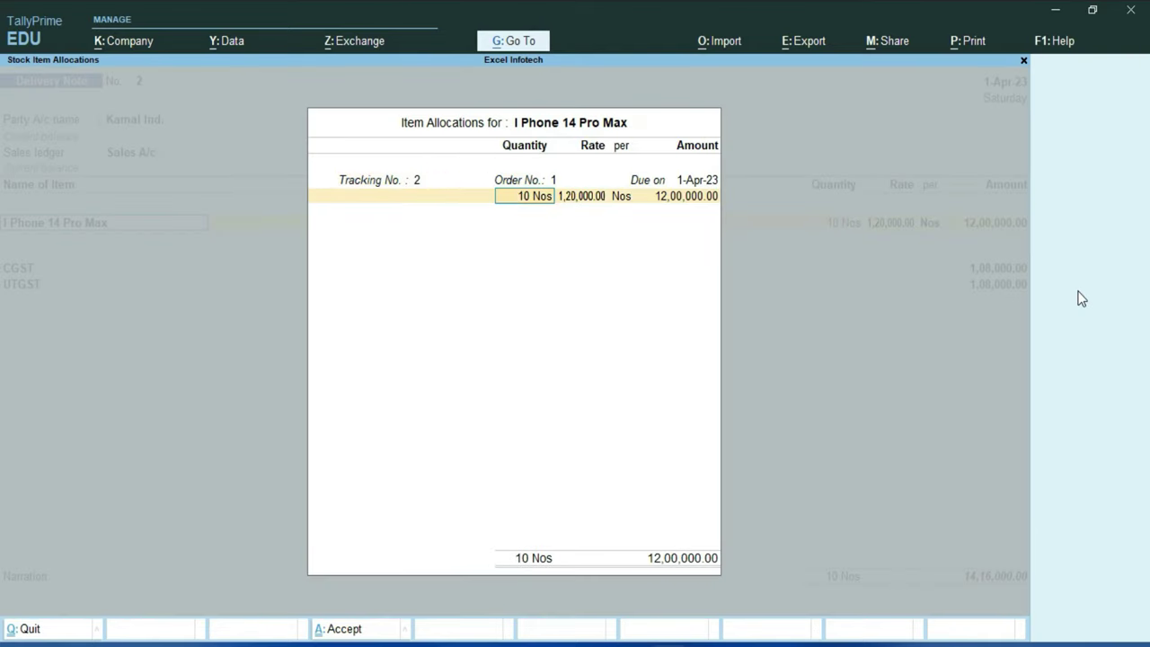
{"action": "key", "text": "Return"}
{"action": "key", "text": "Return"}
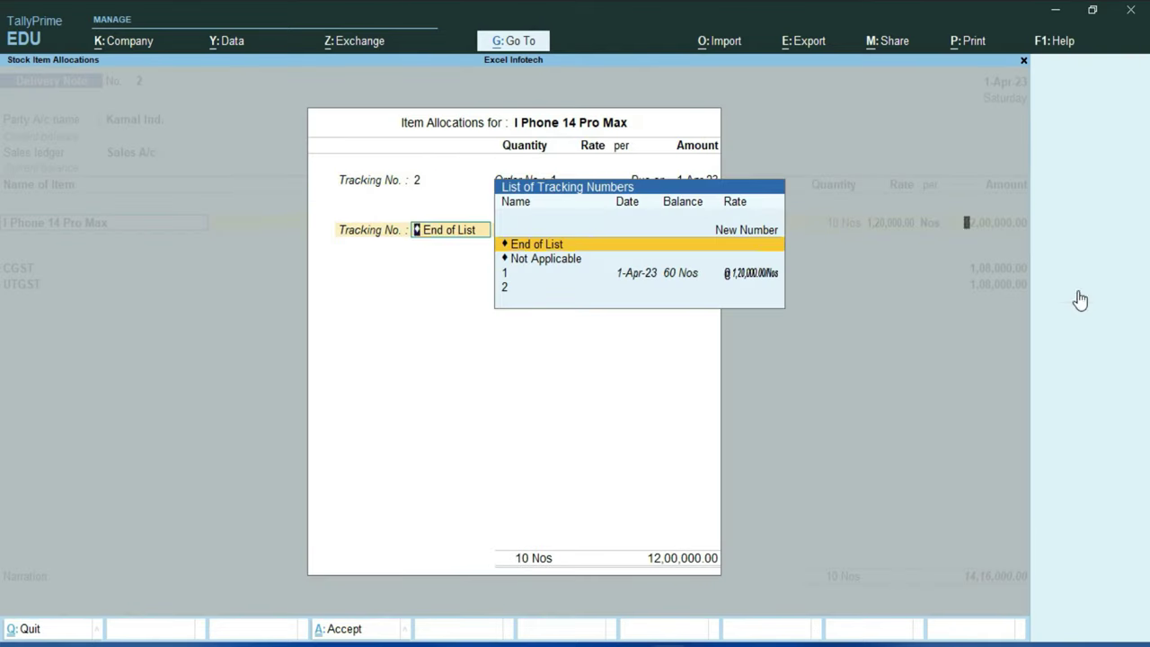
{"action": "key", "text": "Return"}
{"action": "key", "text": "Return"}
{"action": "key", "text": "Return"}
{"action": "key", "text": "Return"}
{"action": "key", "text": "Return"}
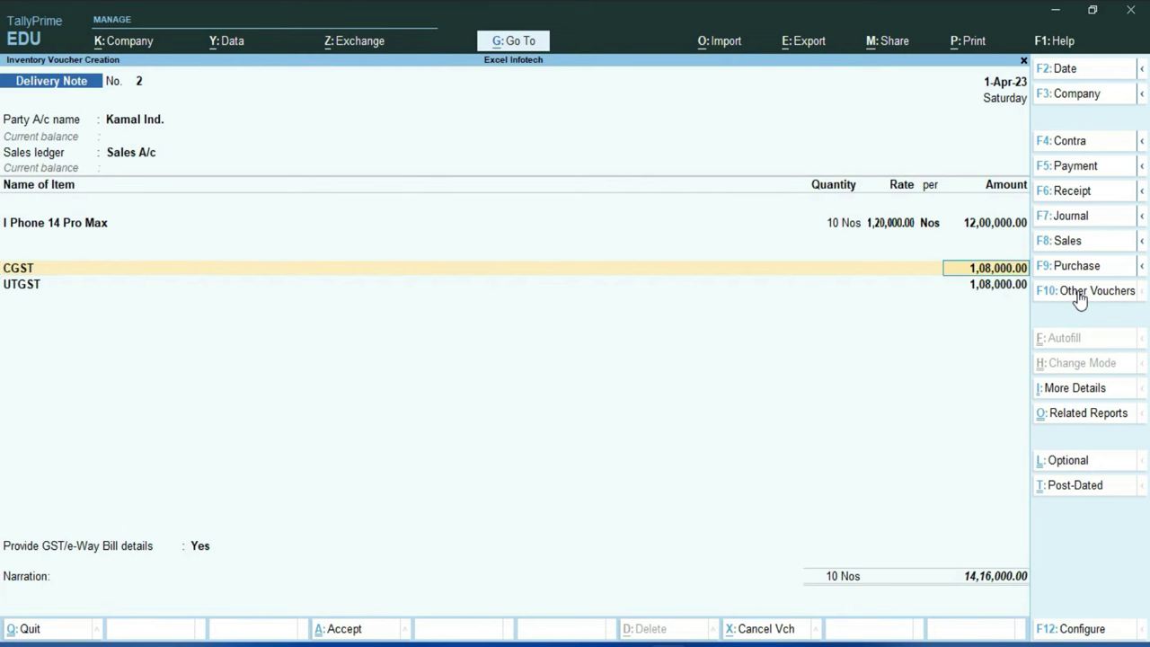
Keep the CGST and UTGST amounts, set GST/e-Way Bill details to No, and accept the delivery note without sending it for e-Way Bill generation
{"action": "key", "text": "Return"}
{"action": "key", "text": "Return"}
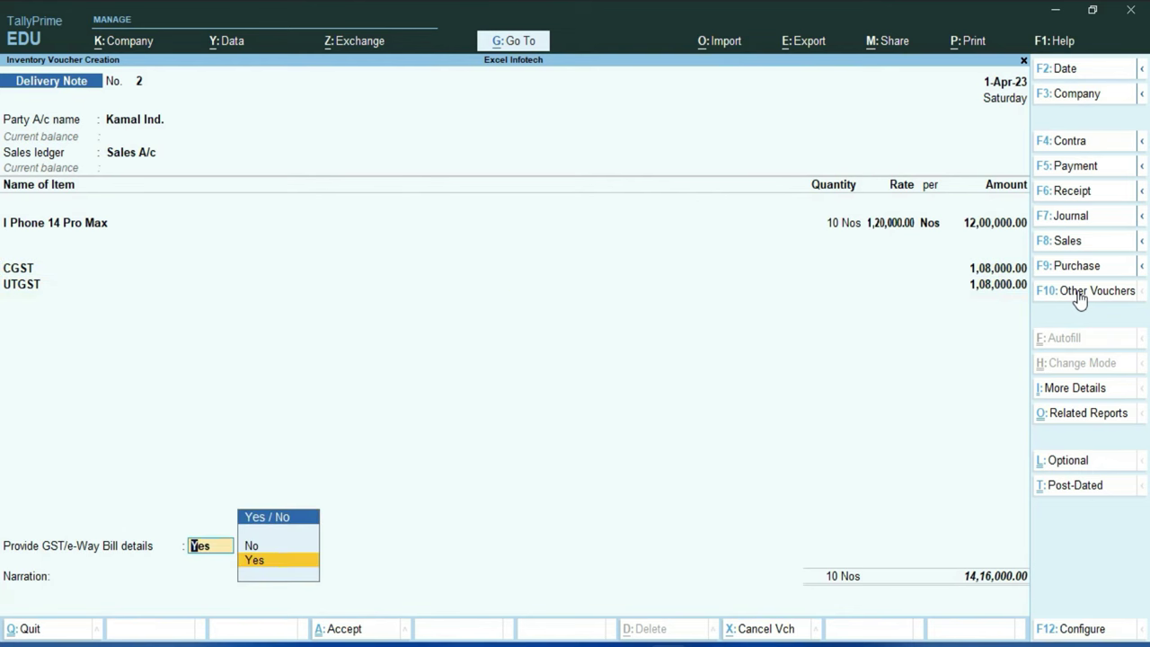
{"action": "key", "text": "Up"}
{"action": "key", "text": "Return"}
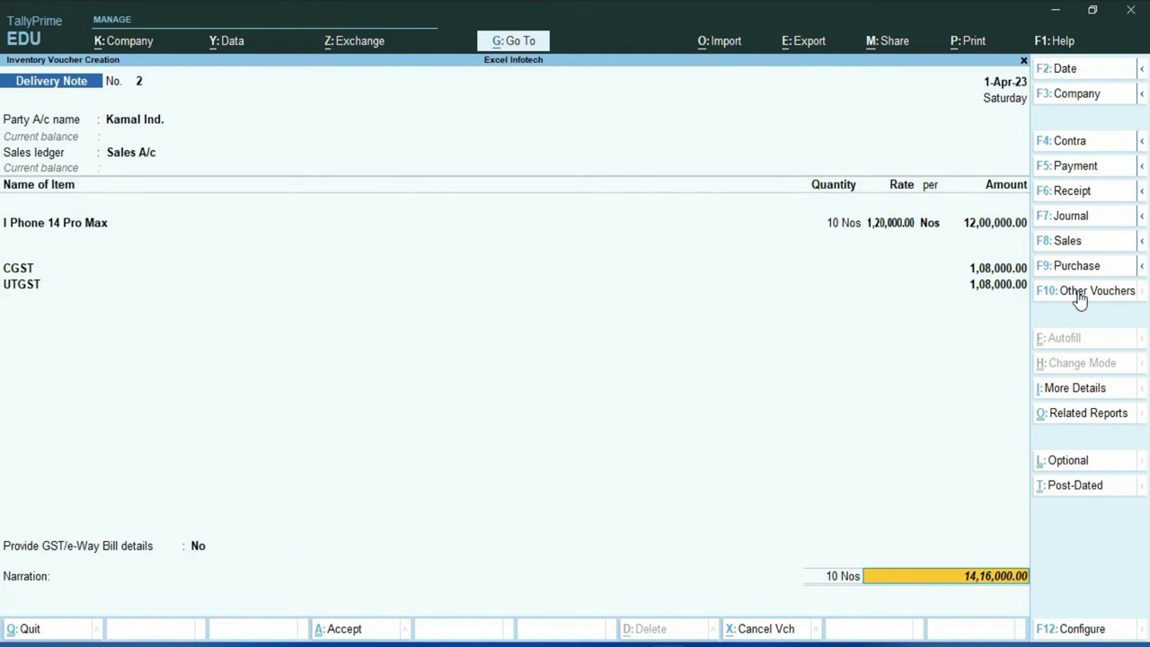
{"action": "key", "text": "Return"}
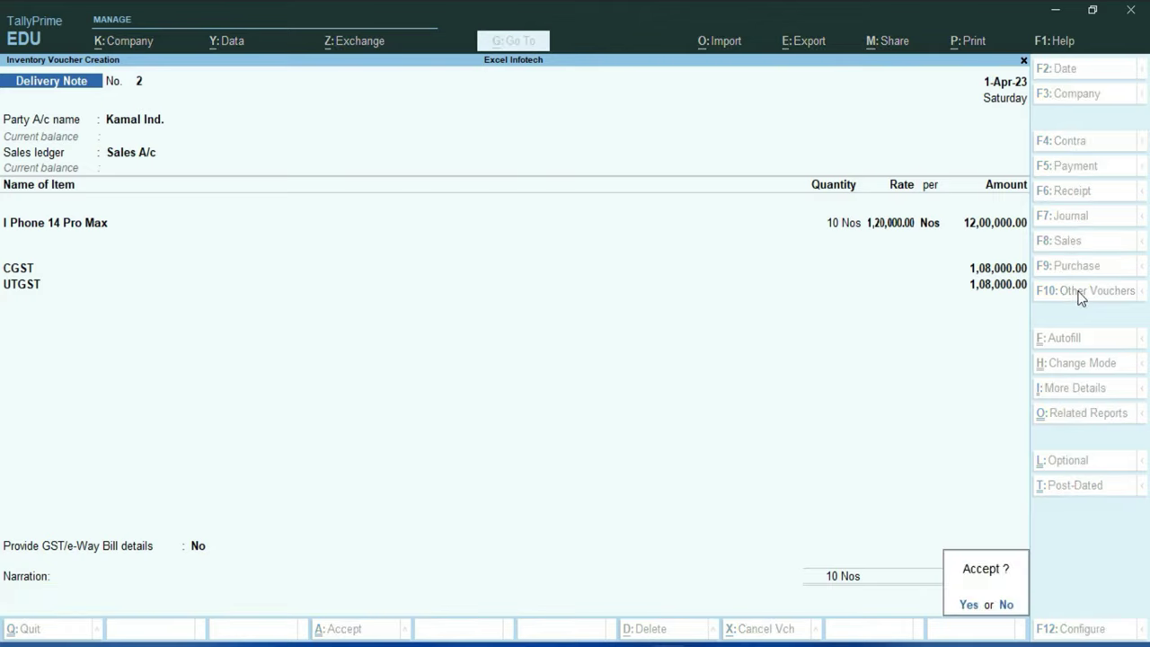
{"action": "key", "text": "Return"}
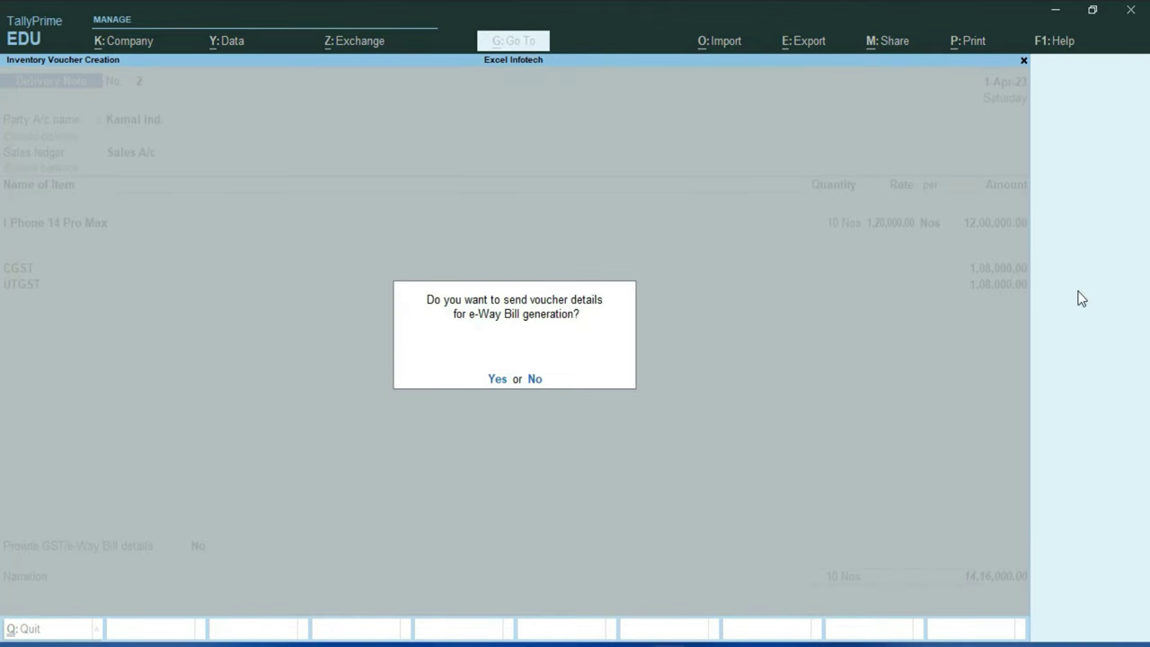
{"action": "key", "text": "n"}
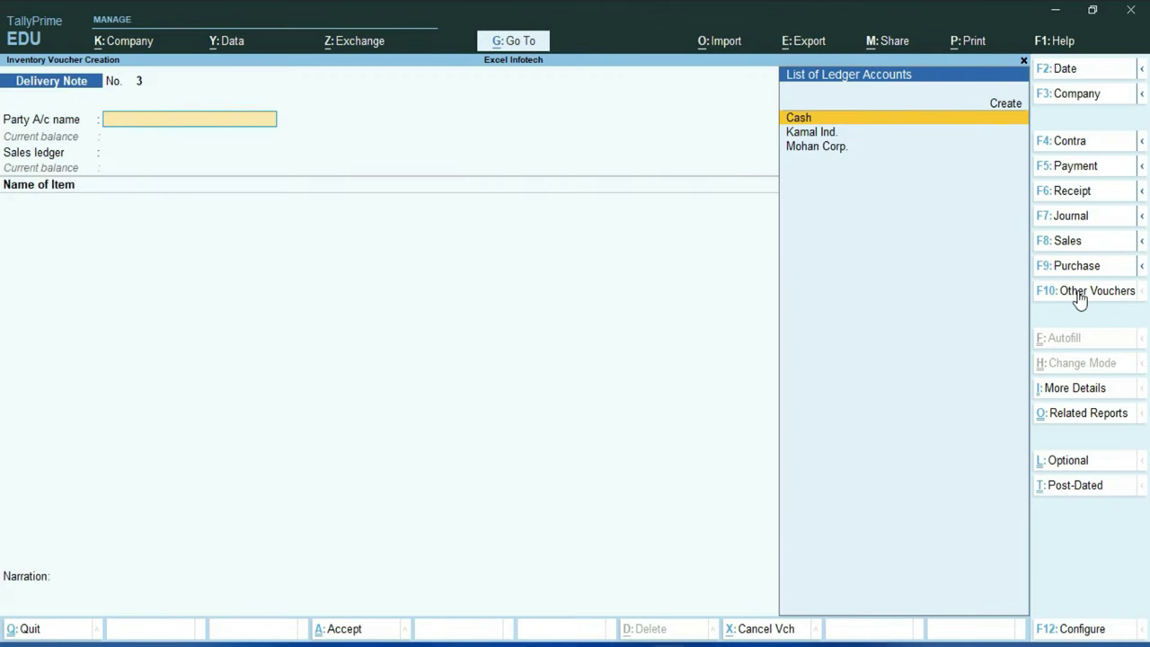
Return to the Gateway of Tally and check the closing stock in Stock Summary after the second delivery note
{"action": "key", "text": "Escape"}
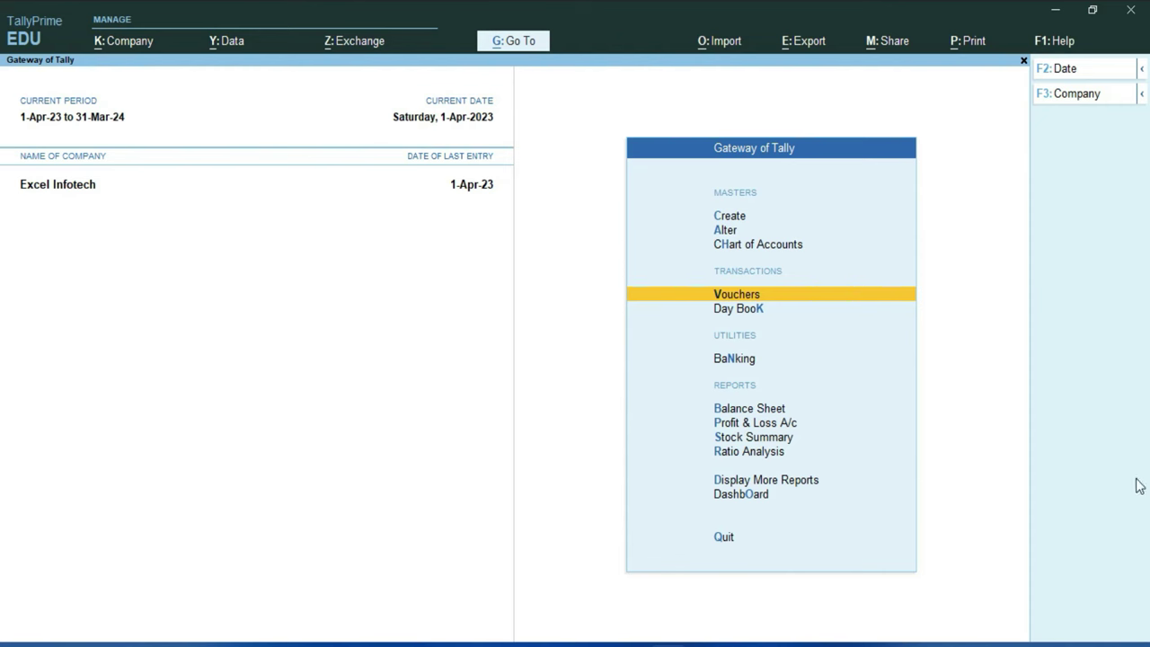
{"action": "left_click", "coordinate": [750, 436]}
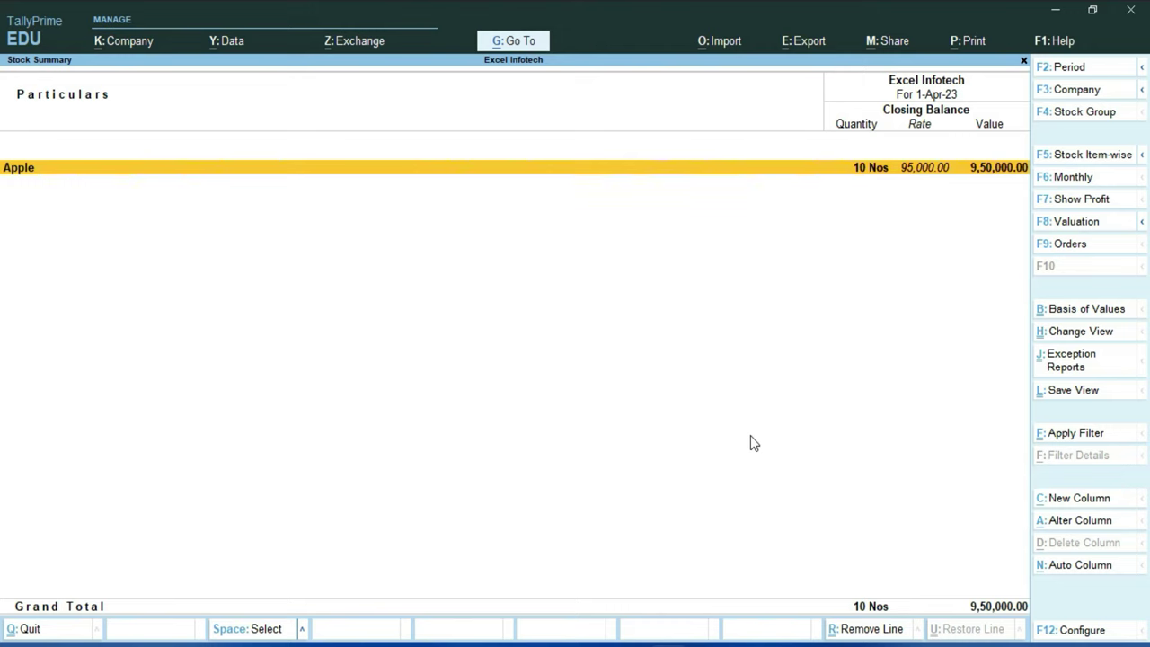
{"action": "key", "text": "Escape"}
Open voucher creation, change the voucher type to Sales, and select Kamal Ind. as the party account
{"action": "key", "text": "Up"}
{"action": "key", "text": "Up"}
{"action": "key", "text": "Up"}
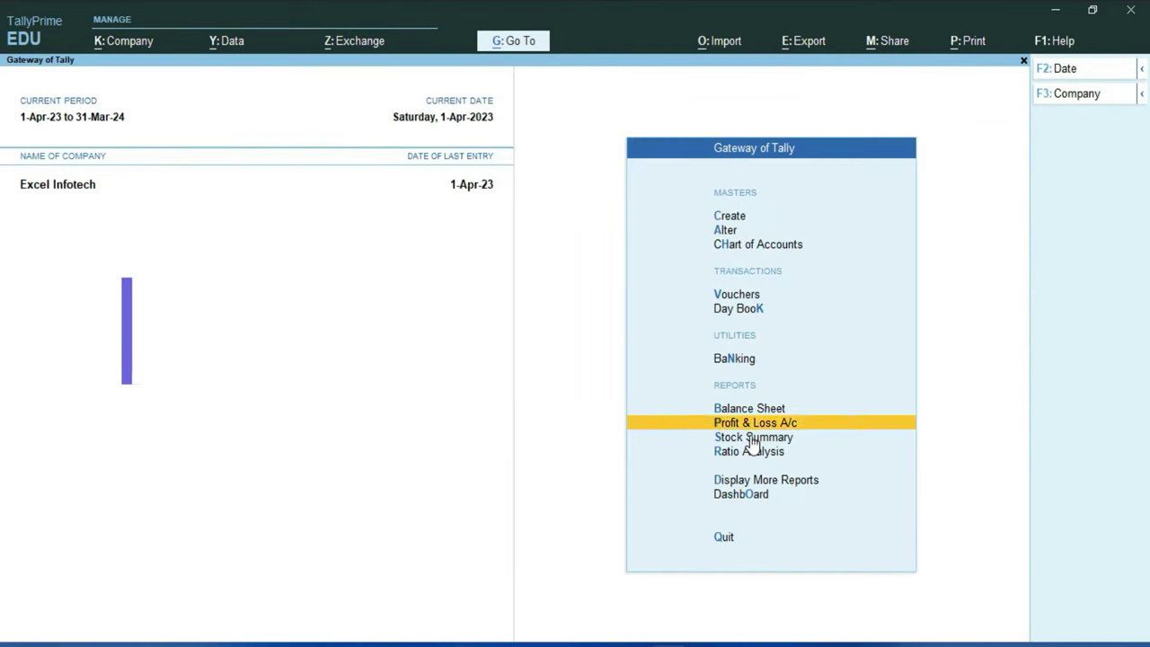
{"action": "key", "text": "Return"}
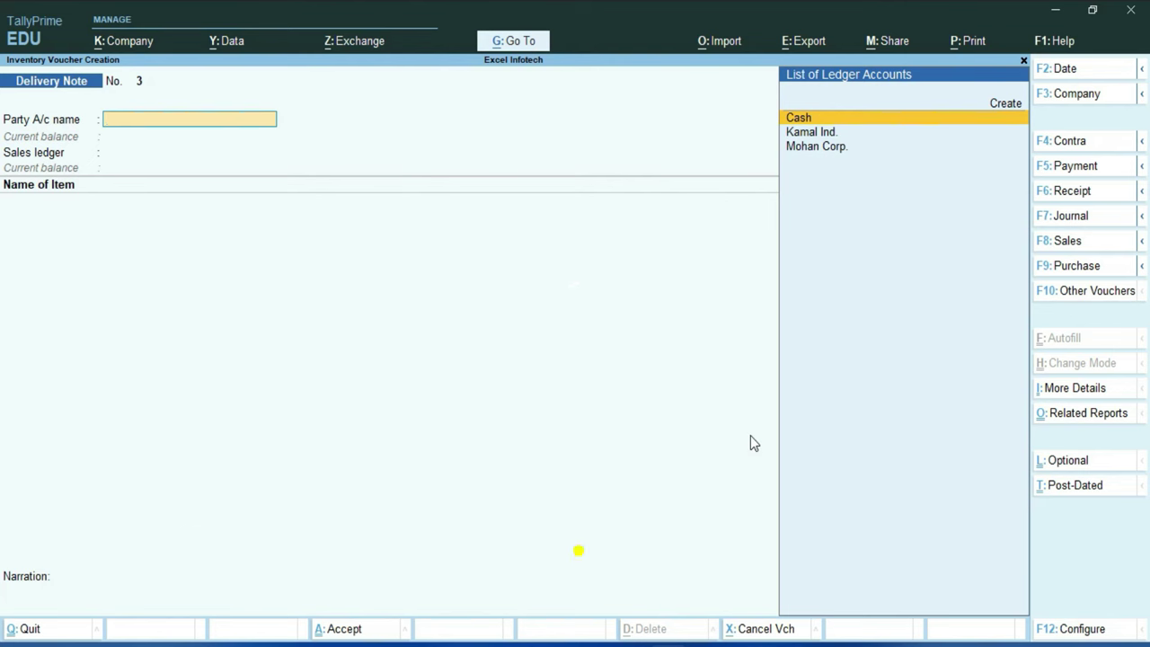
{"action": "key", "text": "F8"}
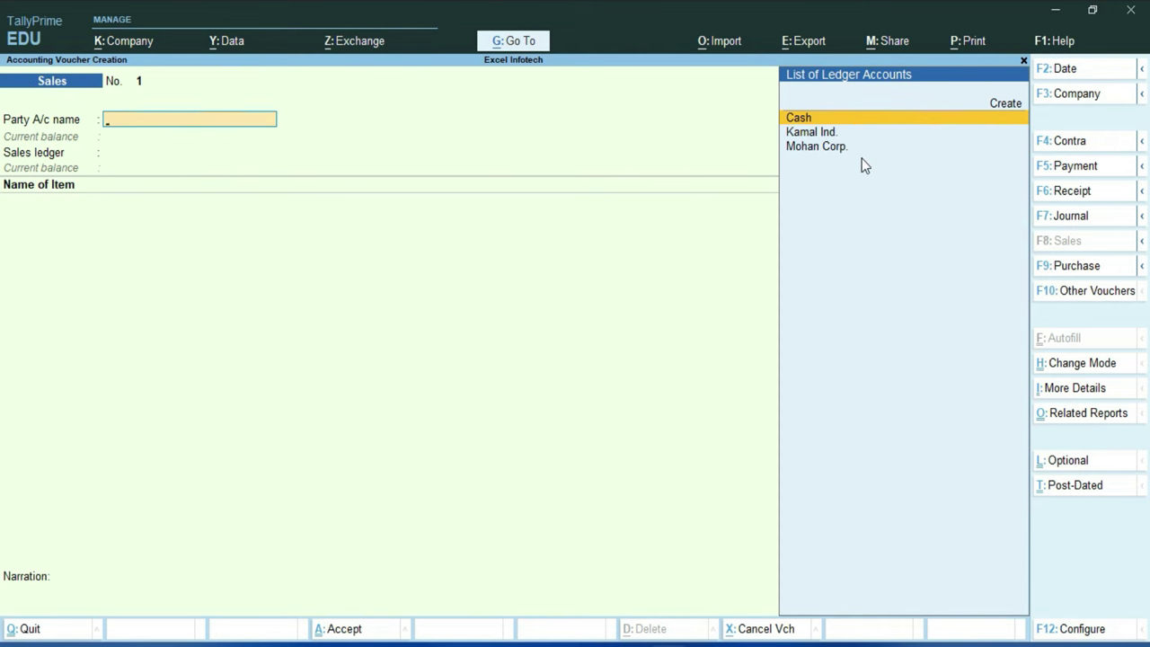
{"action": "key", "text": "Down"}
{"action": "key", "text": "Return"}
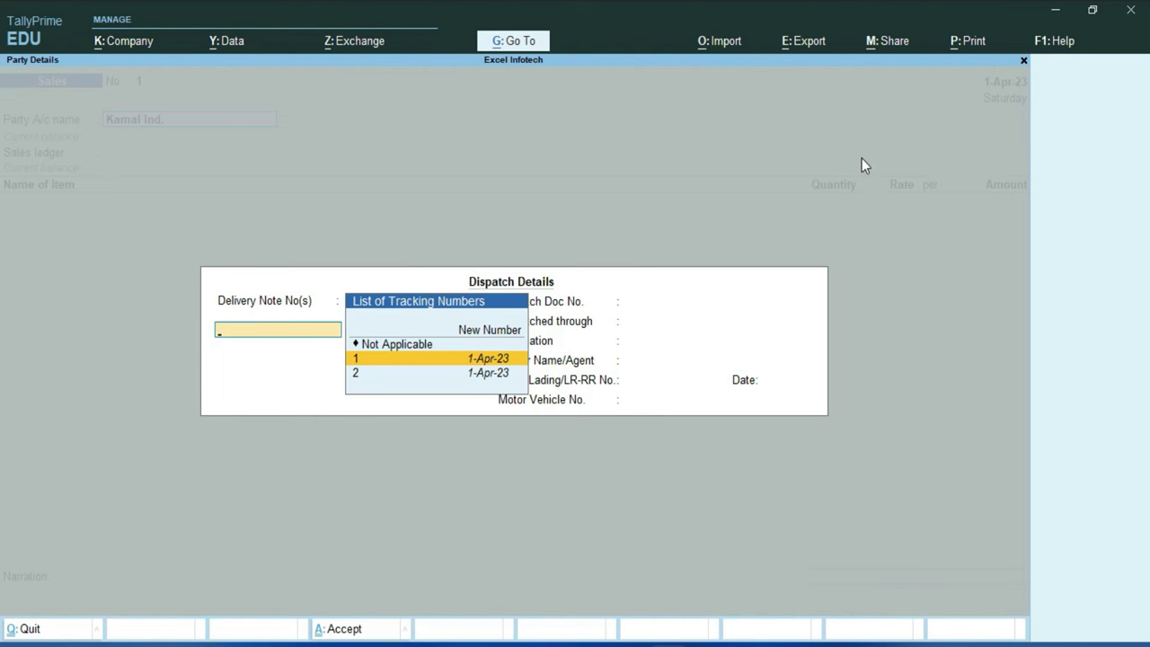
Link delivery note 1 dated 1-Apr-23 to the sales invoice and keep its dispatch details
{"action": "key", "text": "Return"}
{"action": "key", "text": "Return"}
{"action": "key", "text": "Return"}
{"action": "key", "text": "Return"}
{"action": "key", "text": "Return"}
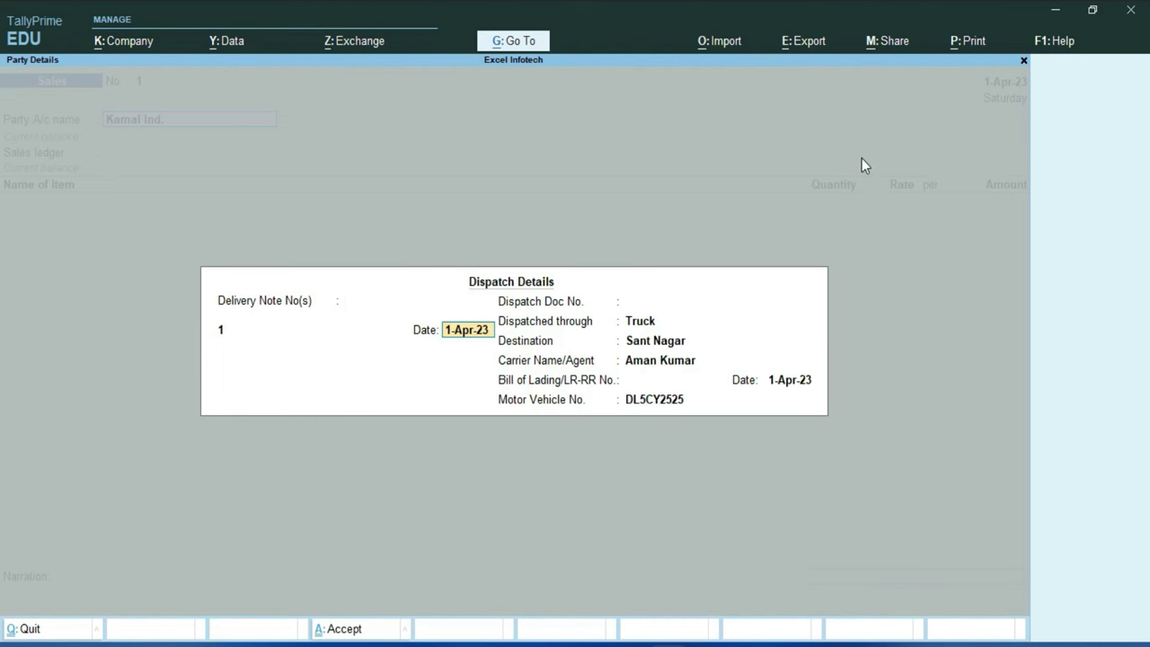
{"action": "key", "text": "Return"}
{"action": "key", "text": "Return"}
{"action": "key", "text": "Return"}
{"action": "key", "text": "Return"}
Accept Kamal Ind.'s party details with Regular GST registration and Delhi as place of supply, keeping Sales A/c as the sales ledger
{"action": "key", "text": "Return"}
{"action": "key", "text": "Return"}
{"action": "key", "text": "Return"}
{"action": "key", "text": "Return"}
{"action": "key", "text": "Return"}
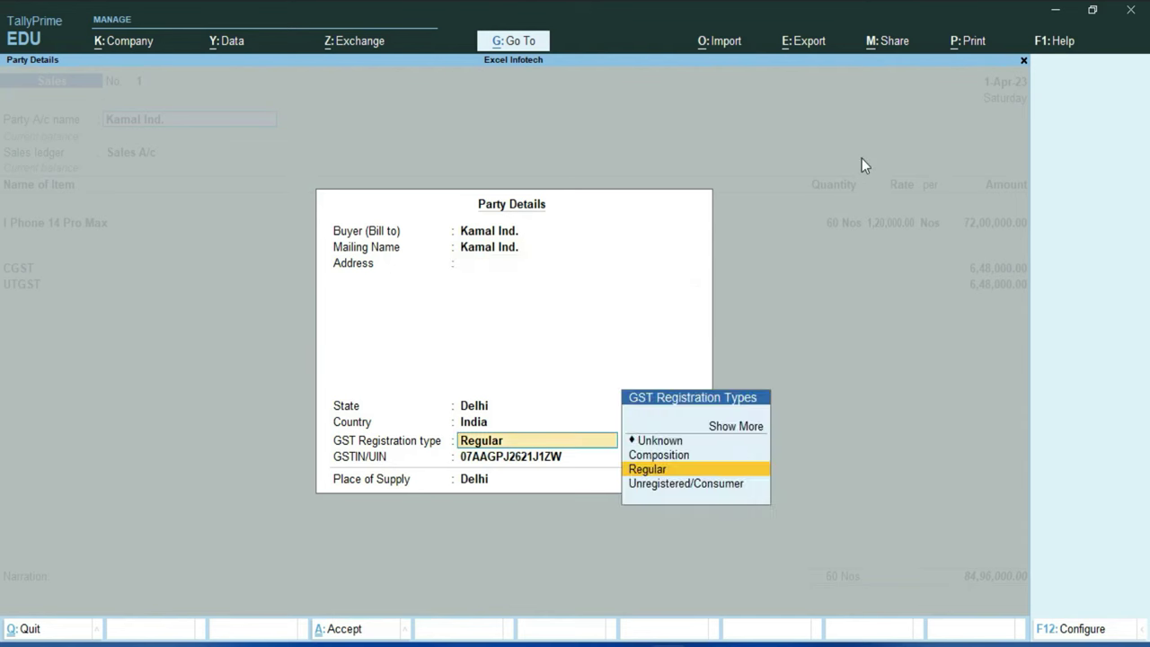
{"action": "key", "text": "Return"}
{"action": "key", "text": "Return"}
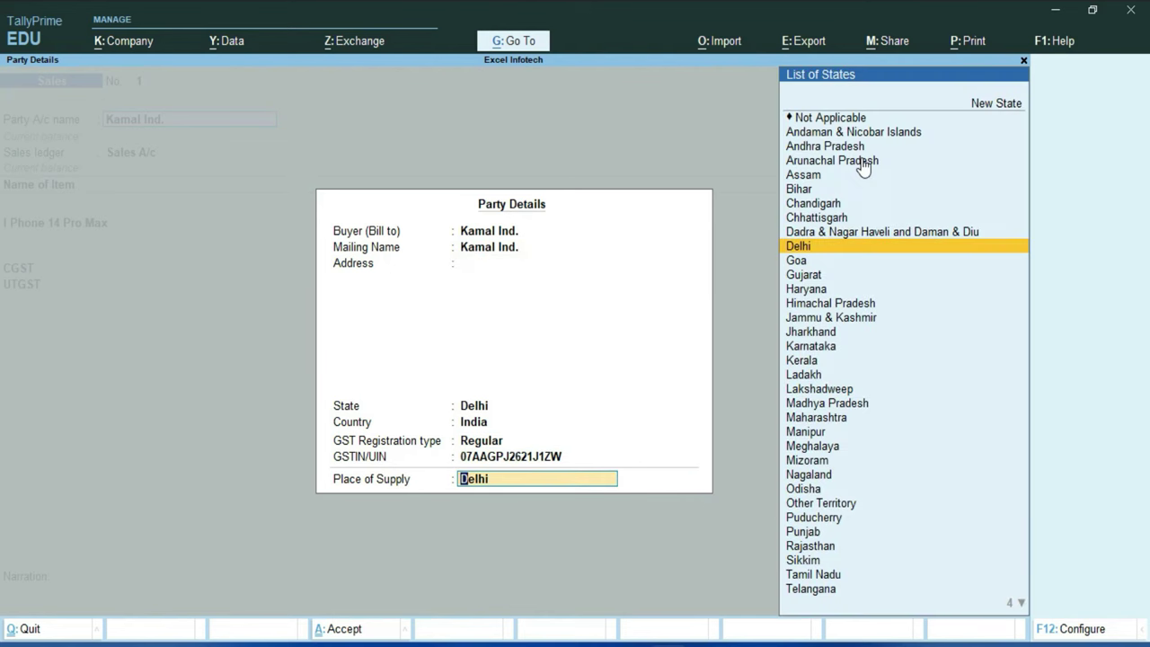
{"action": "key", "text": "Return"}
{"action": "key", "text": "Return"}
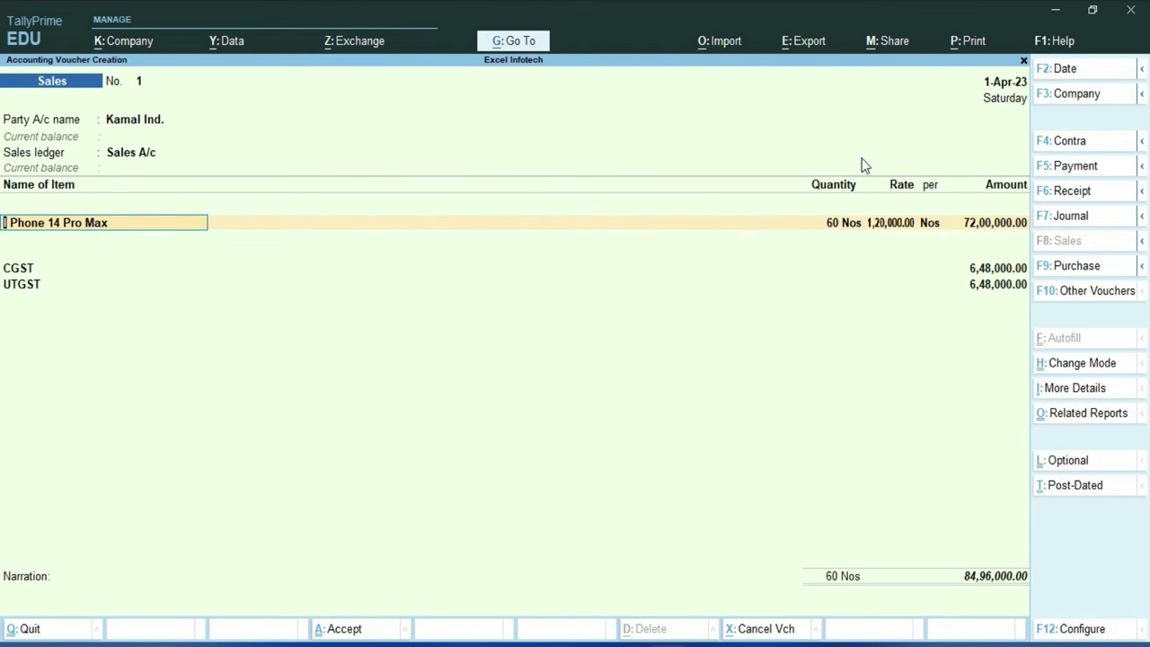
Allocate 60 Nos of I Phone 14 Pro Max at 1,20,000.00 to tracking number 1 and order 1
{"action": "key", "text": "Return"}
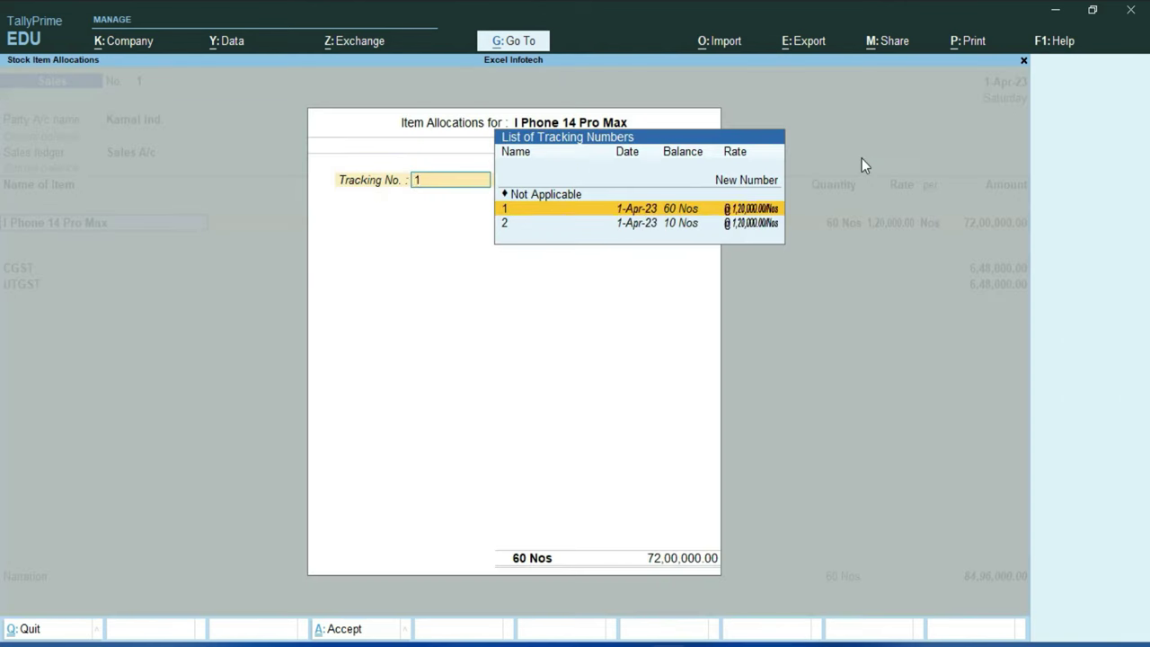
{"action": "key", "text": "Return"}
{"action": "key", "text": "Return"}
{"action": "key", "text": "Return"}
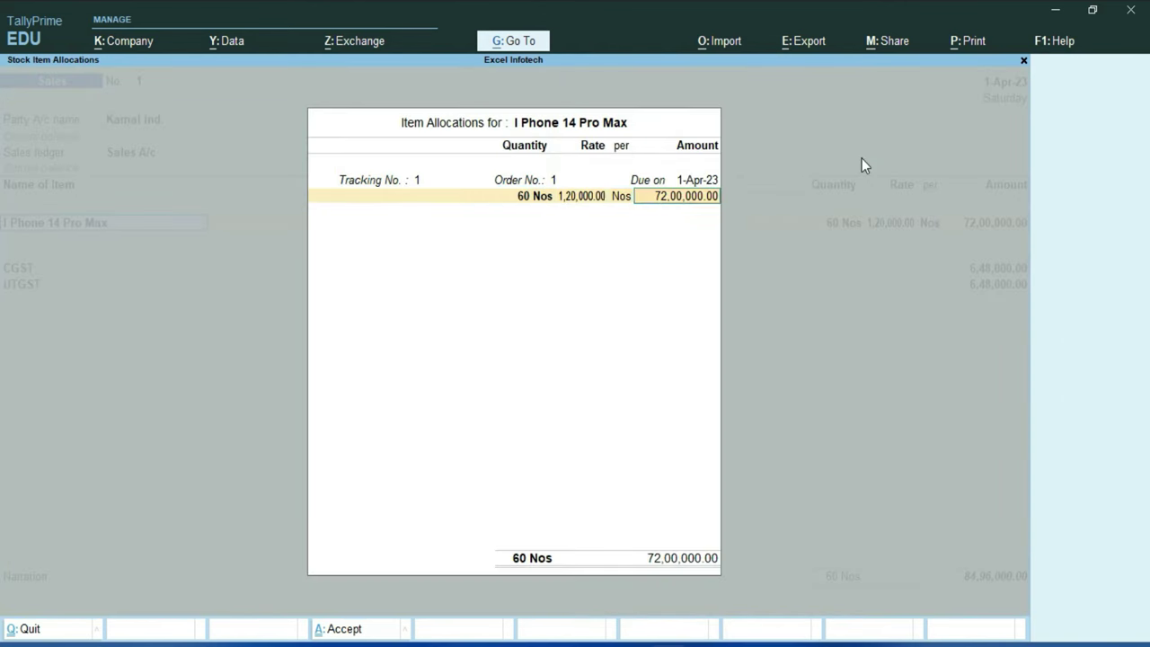
{"action": "key", "text": "Return"}
Add a second allocation of 10 Nos at 1,20,000.00 under tracking number 2 and order 1, and finish the item's tracking list
{"action": "key", "text": "Down"}
{"action": "key", "text": "Down"}
{"action": "key", "text": "Down"}
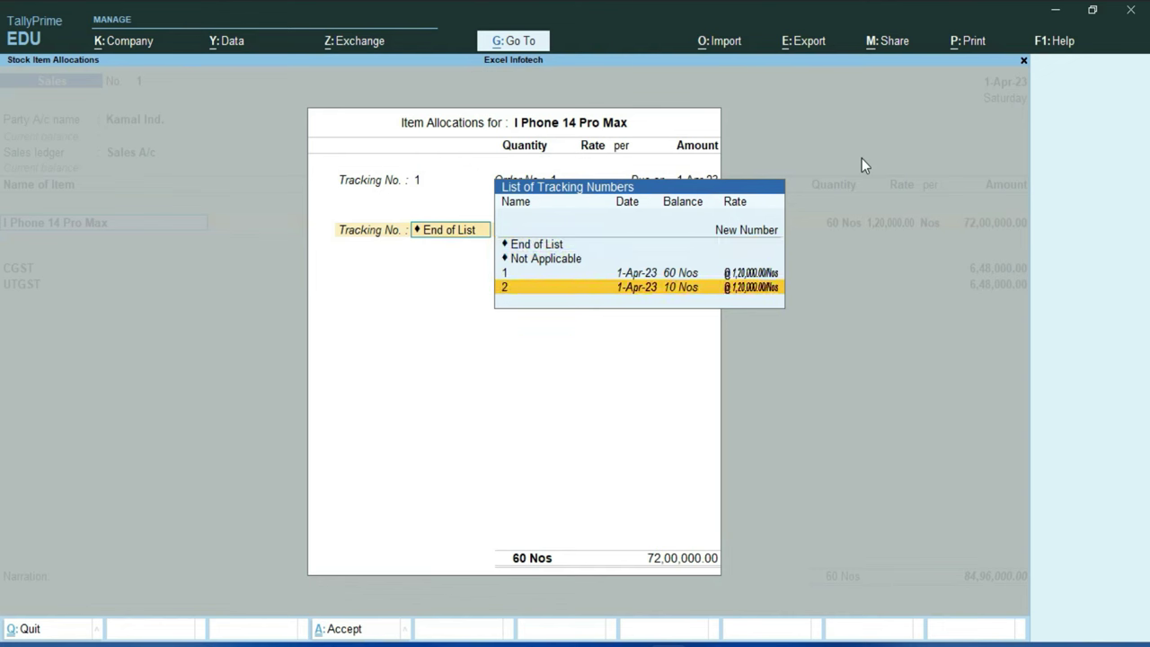
{"action": "key", "text": "Return"}
{"action": "key", "text": "Return"}
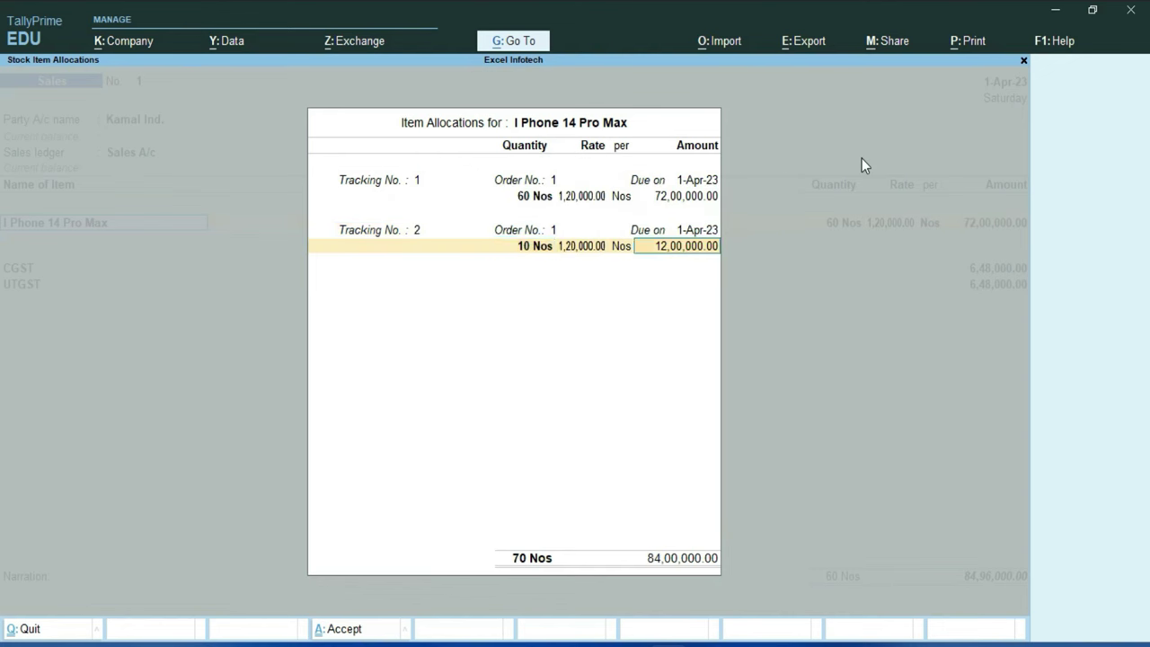
{"action": "key", "text": "Return"}
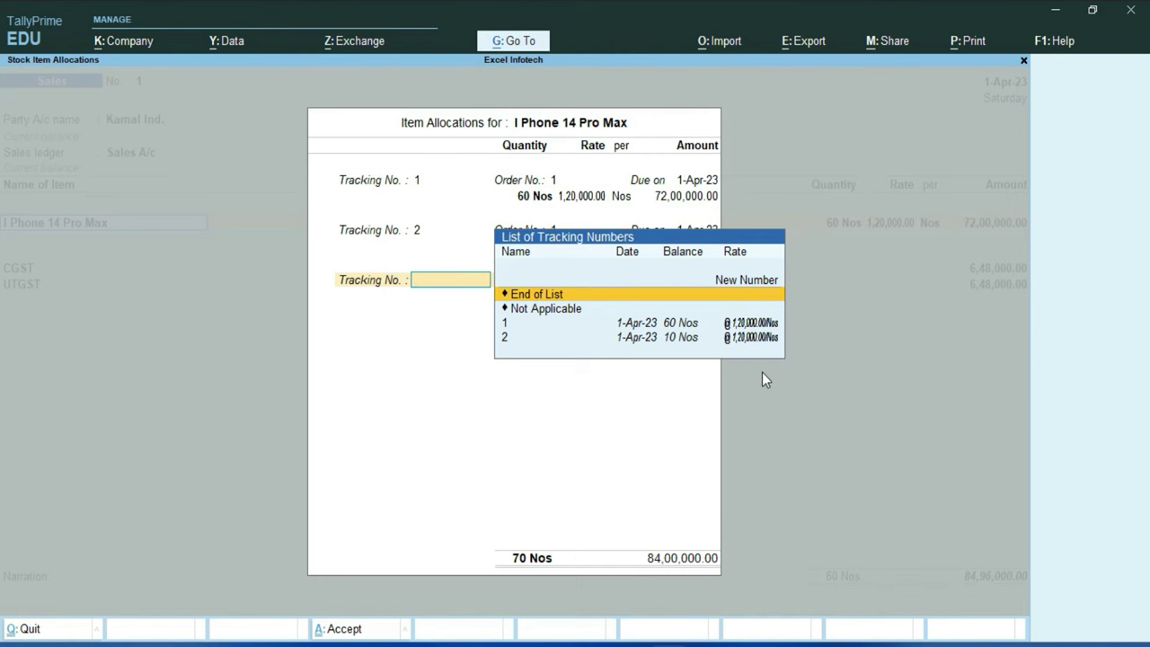
{"action": "key", "text": "Return"}
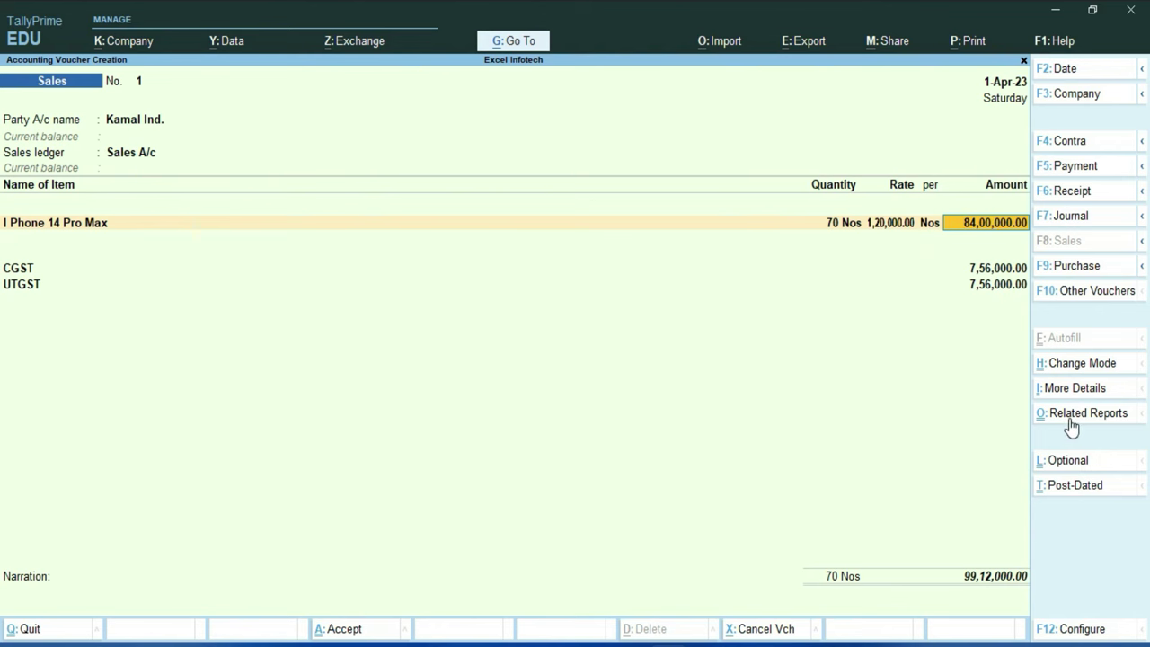
Keep the CGST and UTGST ledgers on the invoice and set Provide GST/e-Way Bill details to No
{"action": "key", "text": "Return"}
{"action": "key", "text": "Return"}
{"action": "key", "text": "Return"}
{"action": "key", "text": "Return"}
{"action": "key", "text": "Return"}
{"action": "key", "text": "Return"}
{"action": "key", "text": "Return"}
{"action": "key", "text": "Return"}
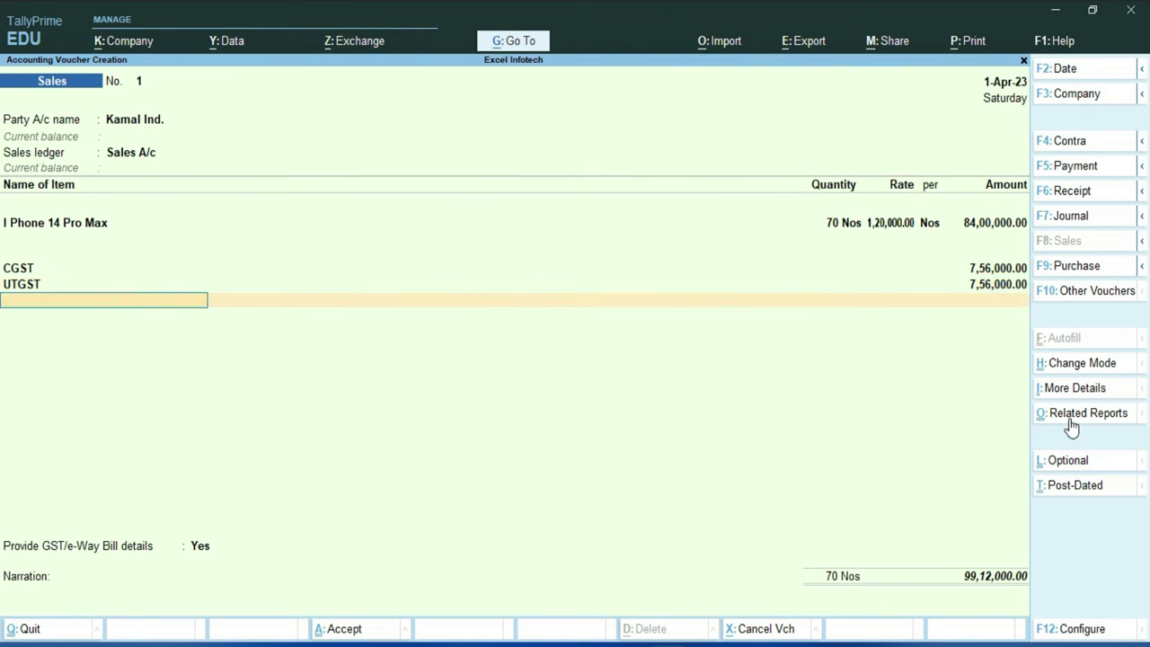
{"action": "key", "text": "Return"}
{"action": "key", "text": "Up"}
{"action": "key", "text": "Return"}
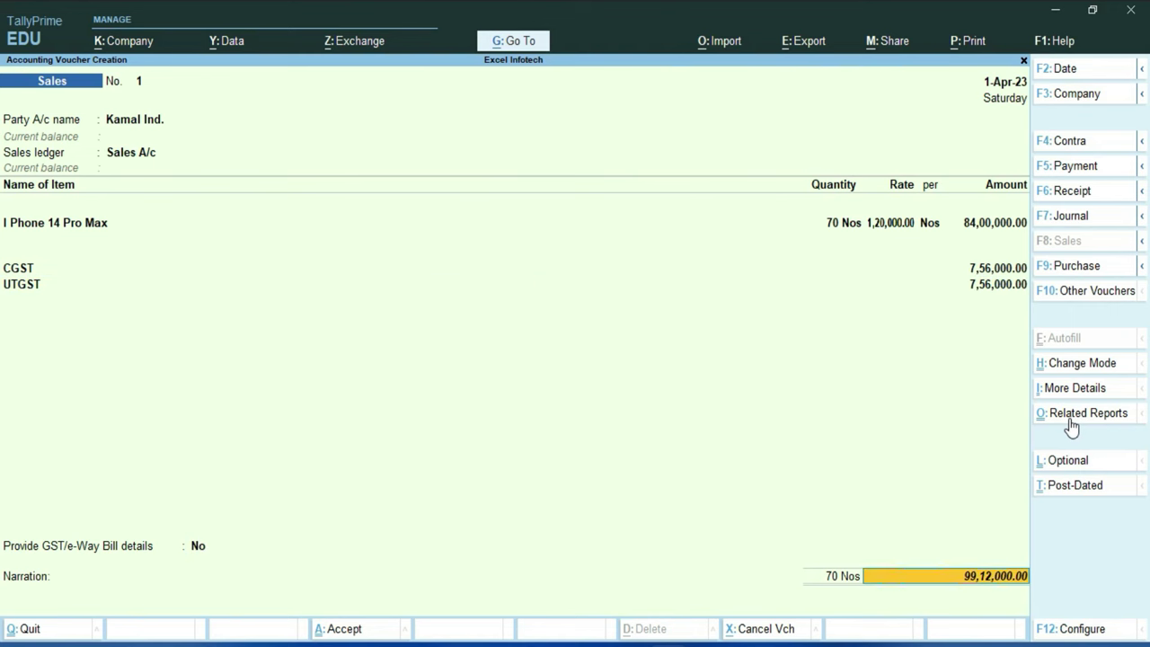
Record the bill-wise details for Kamal Ind. as New Ref 1 for 99,12,000.00 Dr with the credit days left blank
{"action": "key", "text": "Return"}
{"action": "key", "text": "Return"}
{"action": "key", "text": "Return"}
{"action": "key", "text": "Return"}
{"action": "key", "text": "BackSpace"}
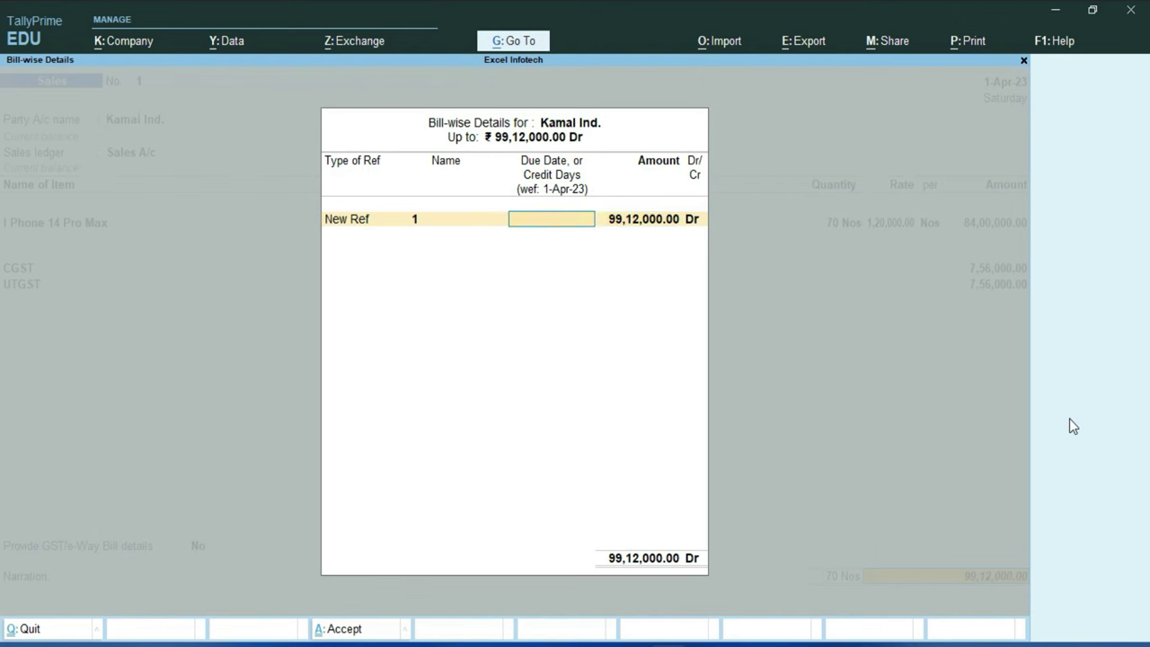
{"action": "key", "text": "Return"}
{"action": "key", "text": "Return"}
{"action": "key", "text": "Return"}
{"action": "key", "text": "Return"}
{"action": "key", "text": "Escape"}
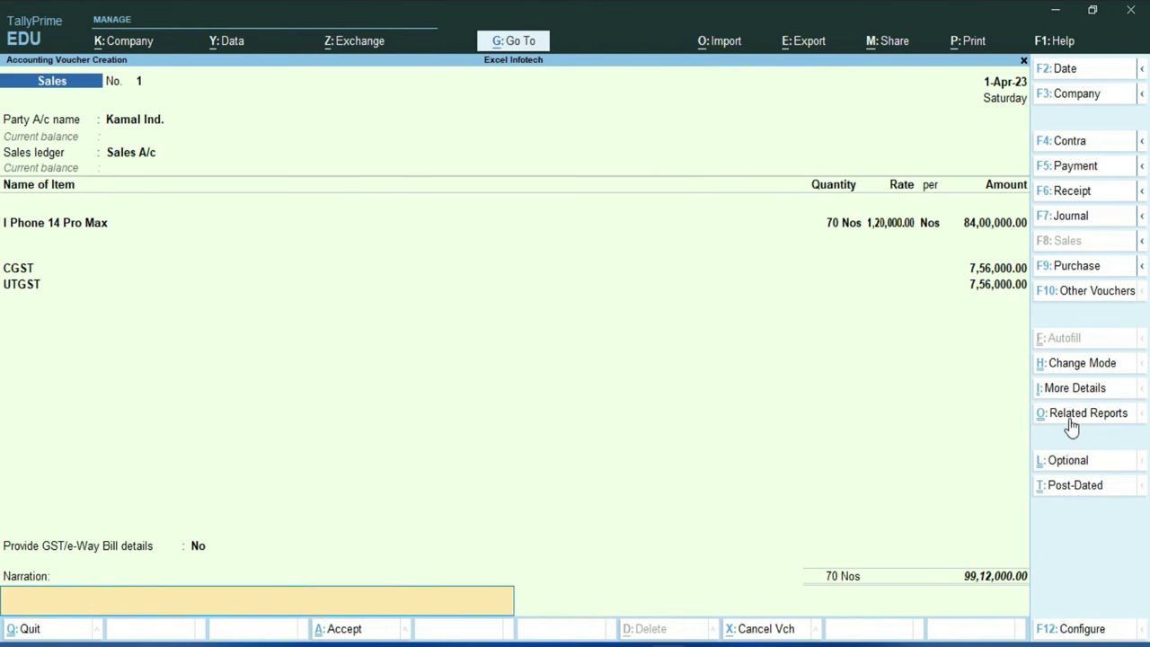
Accept the sales voucher without a narration and decline sending it for e-Way Bill generation
{"action": "key", "text": "Return"}
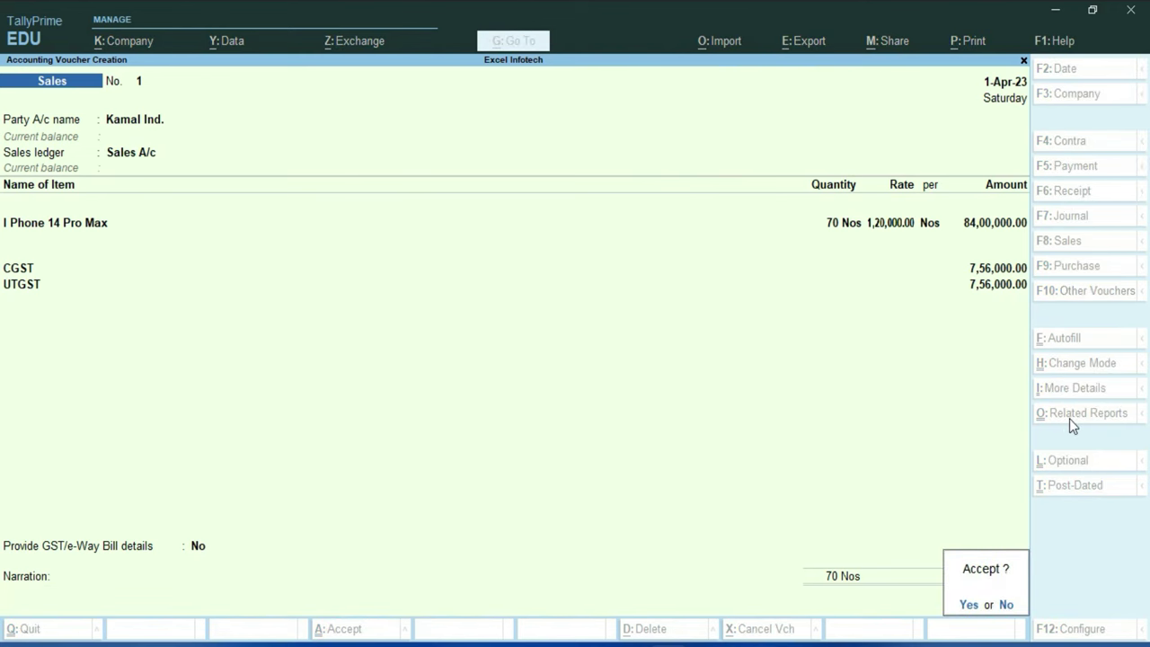
{"action": "key", "text": "Return"}
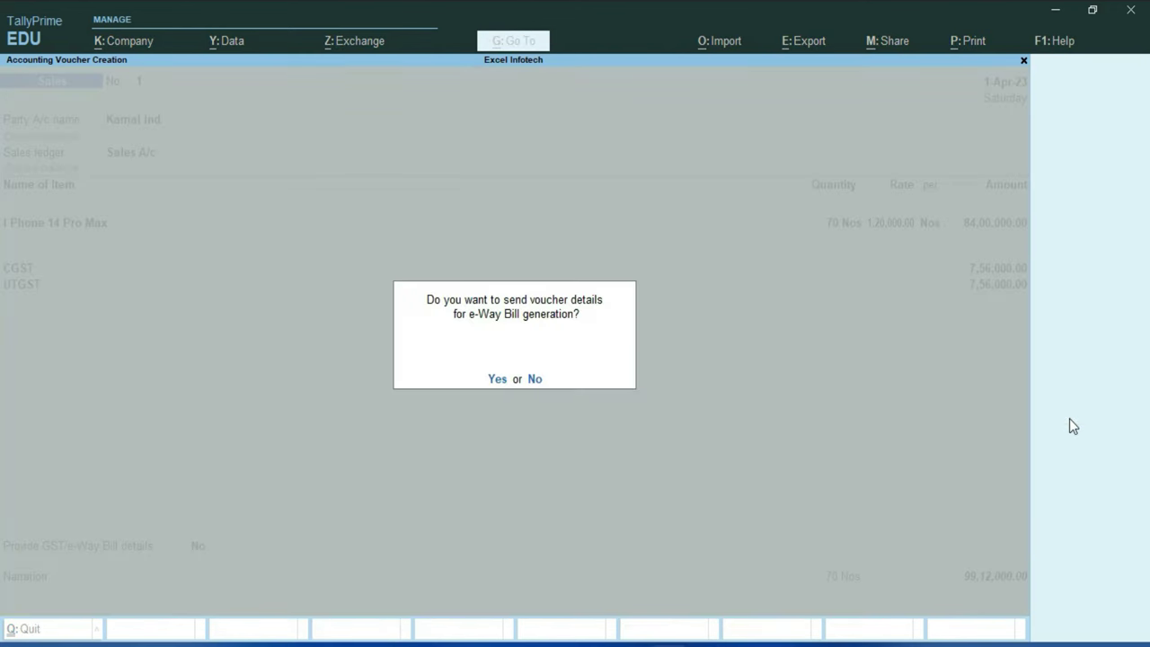
{"action": "key", "text": "n"}
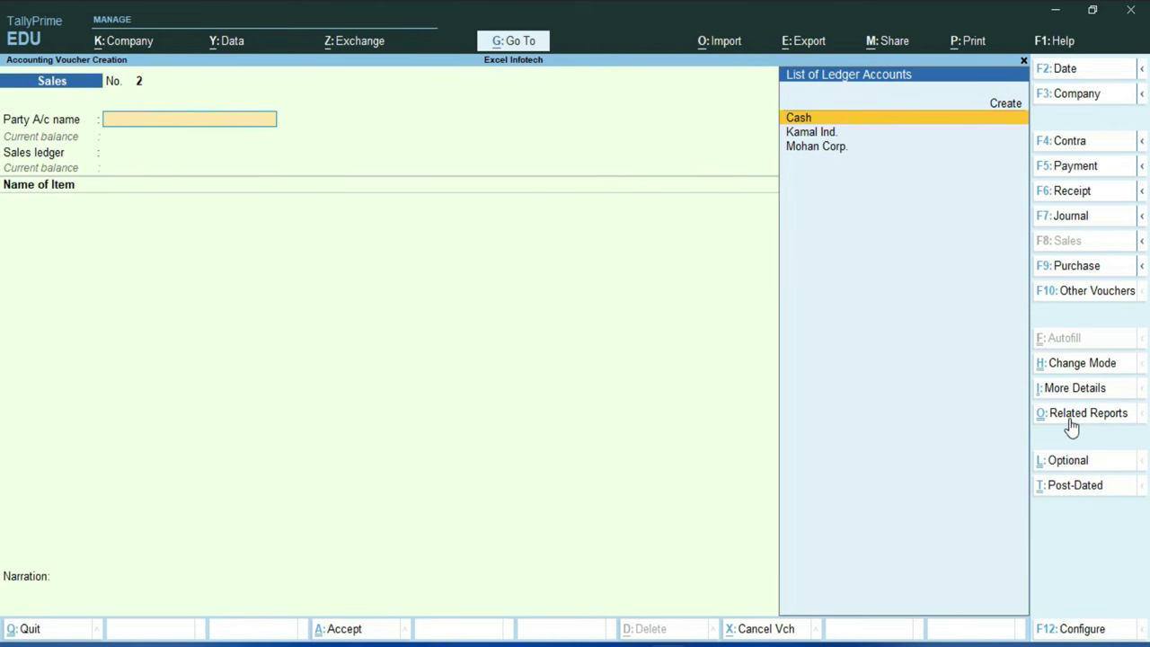
Leave voucher creation and examine the Trading Details and Cash/Bank Accounts figures in the Dashboard
{"action": "key", "text": "Escape"}
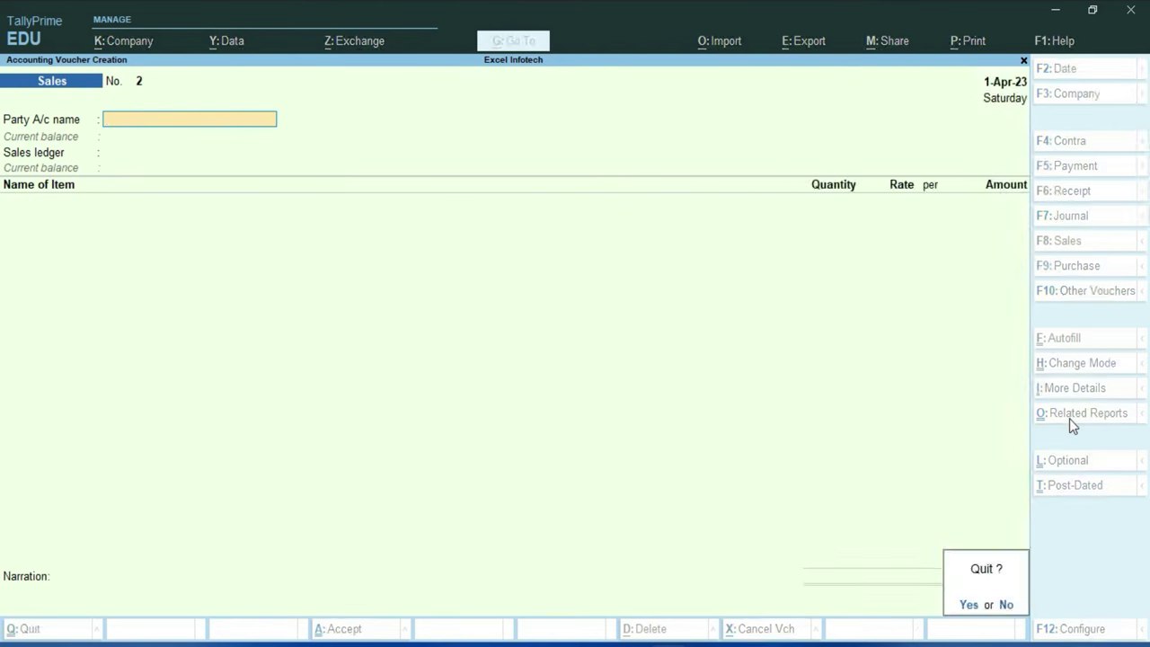
{"action": "key", "text": "y"}
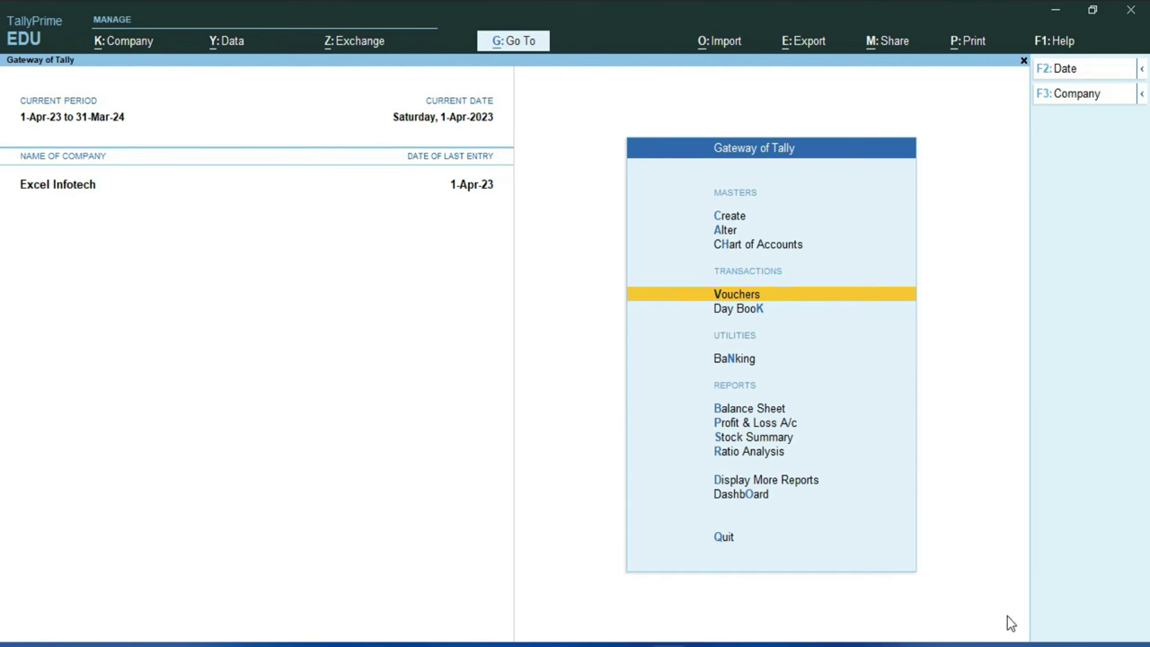
{"action": "left_click", "coordinate": [753, 496]}
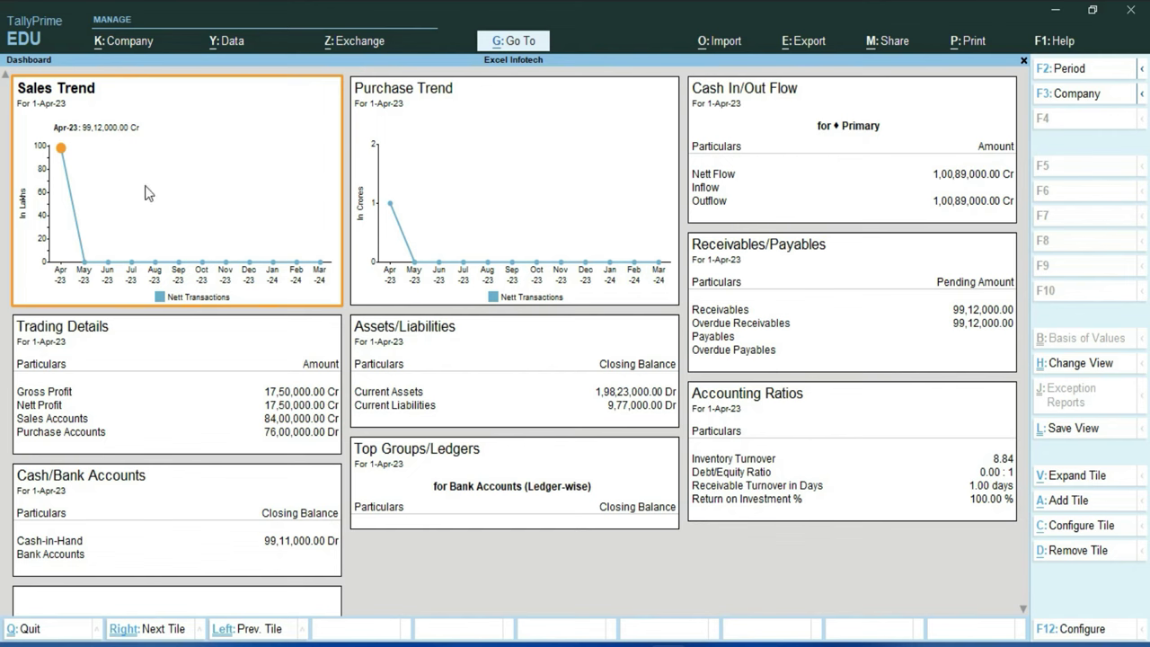
{"action": "left_click", "coordinate": [32, 392]}
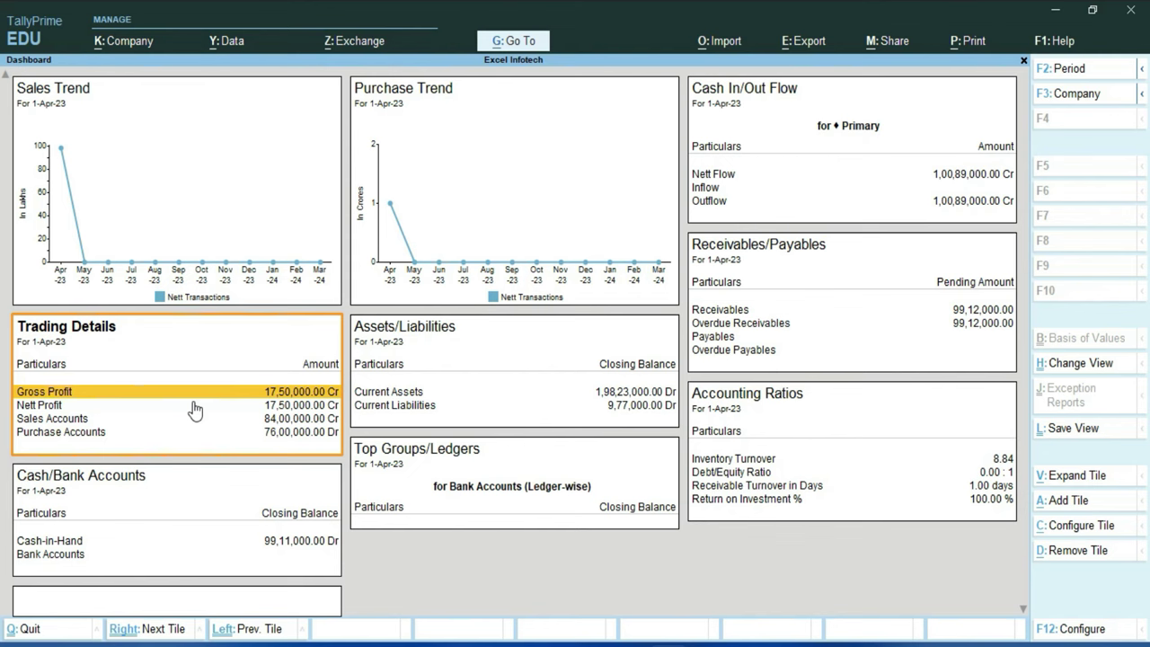
{"action": "key", "text": "Down"}
{"action": "key", "text": "Down"}
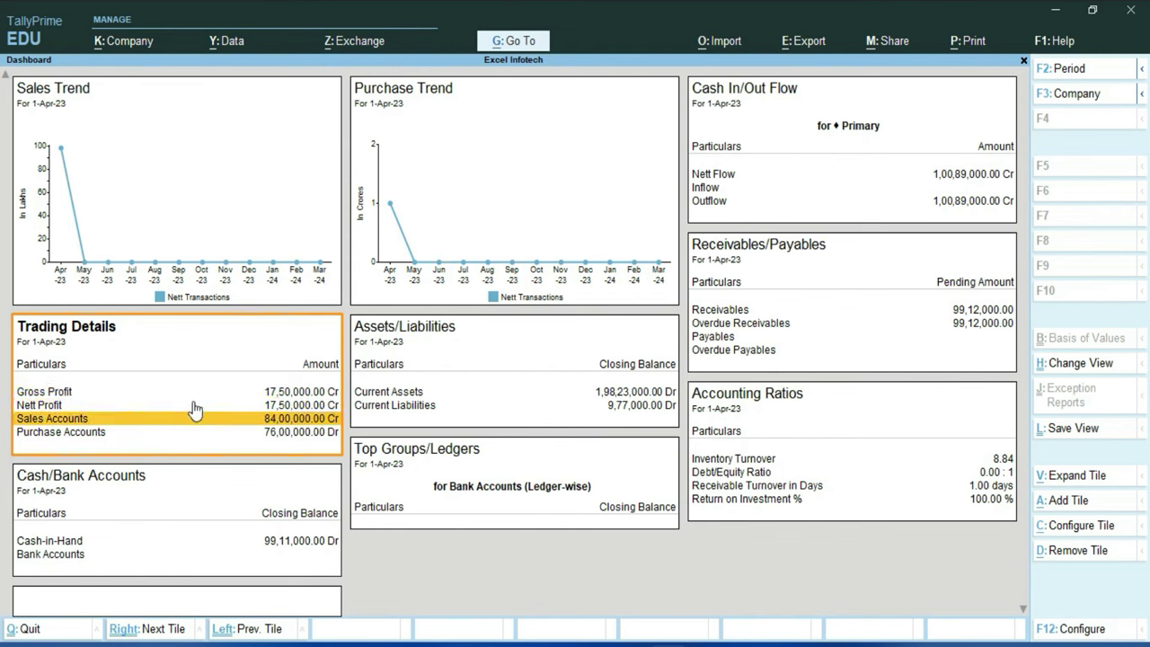
{"action": "key", "text": "Down"}
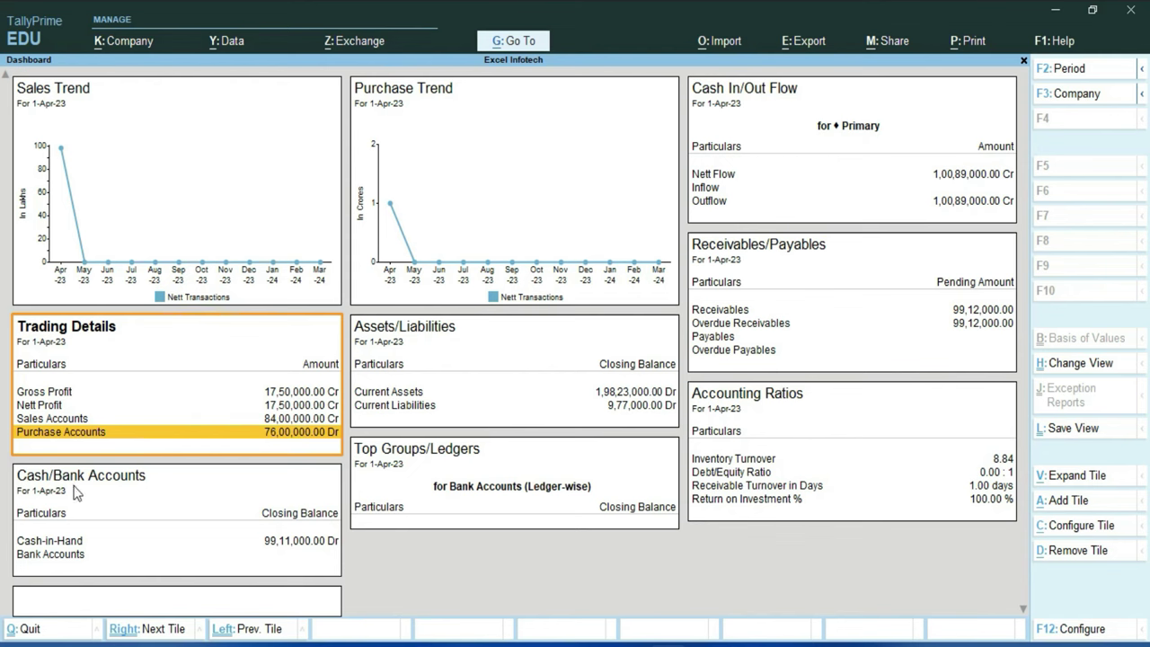
{"action": "left_click", "coordinate": [284, 545]}
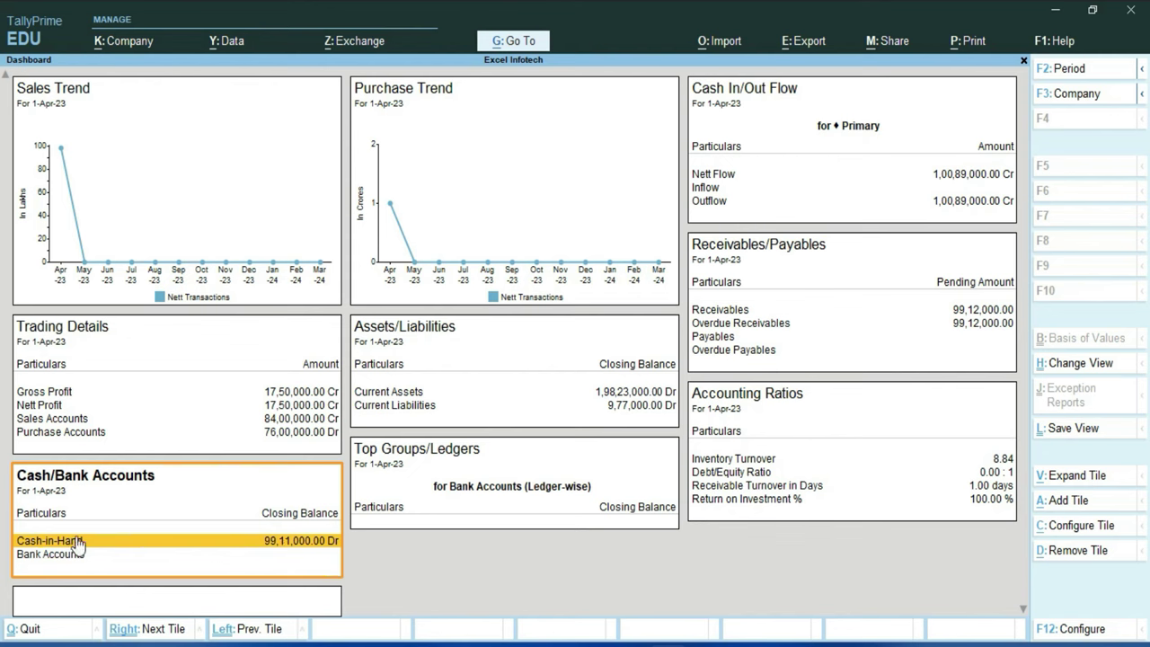
View the Profit & Loss A/c behind the Dashboard's Gross Profit figure, and return to the Gateway of Tally
{"action": "left_click", "coordinate": [50, 392]}
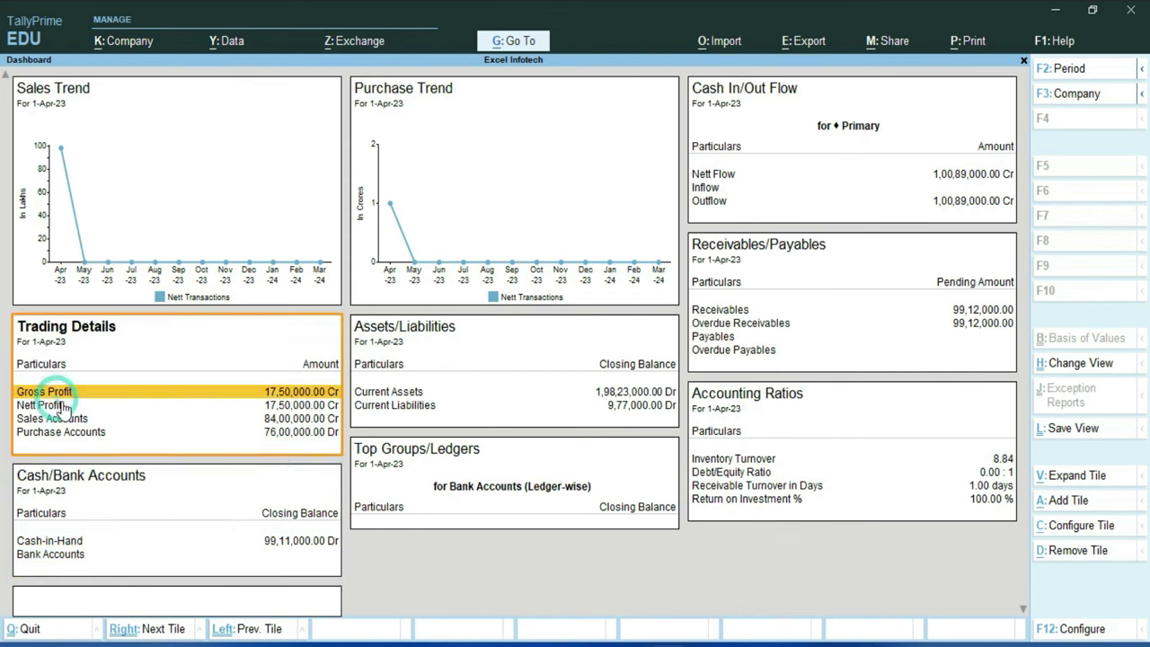
{"action": "key", "text": "Return"}
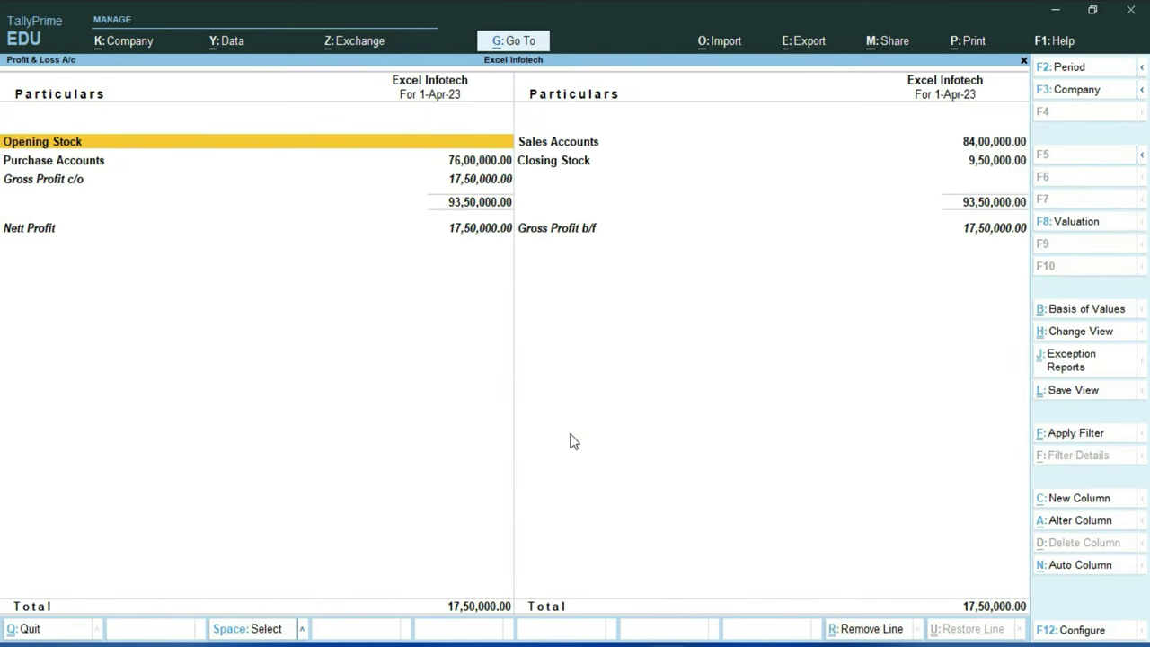
{"action": "key", "text": "alt+f5"}
{"action": "key", "text": "Escape"}
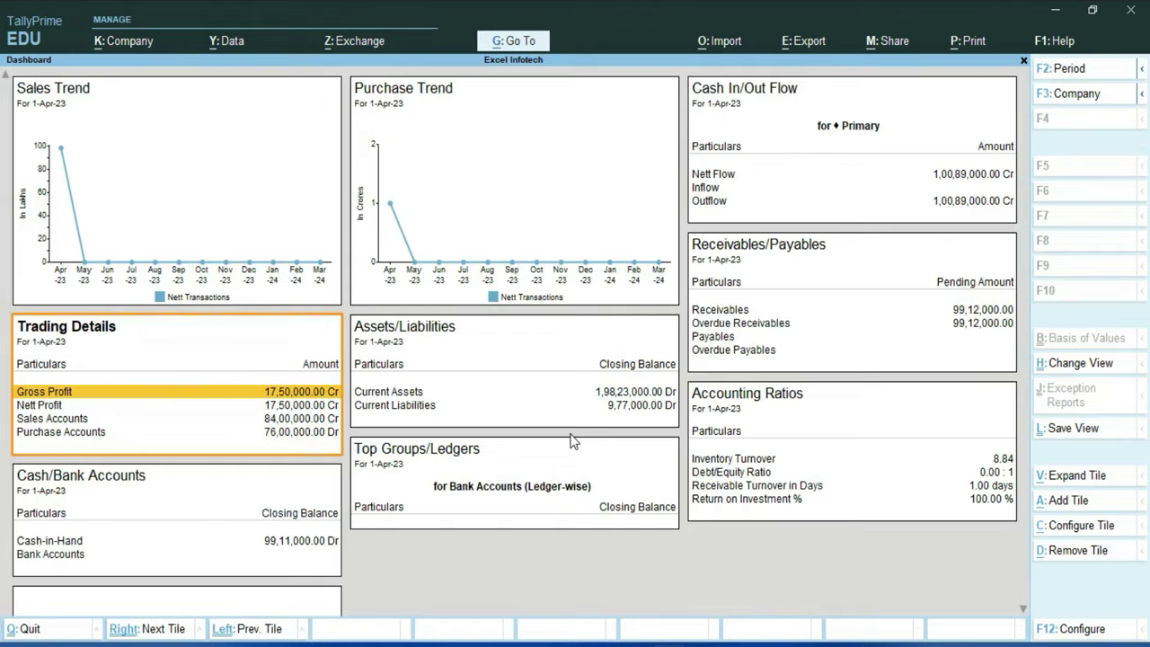
{"action": "key", "text": "Escape"}
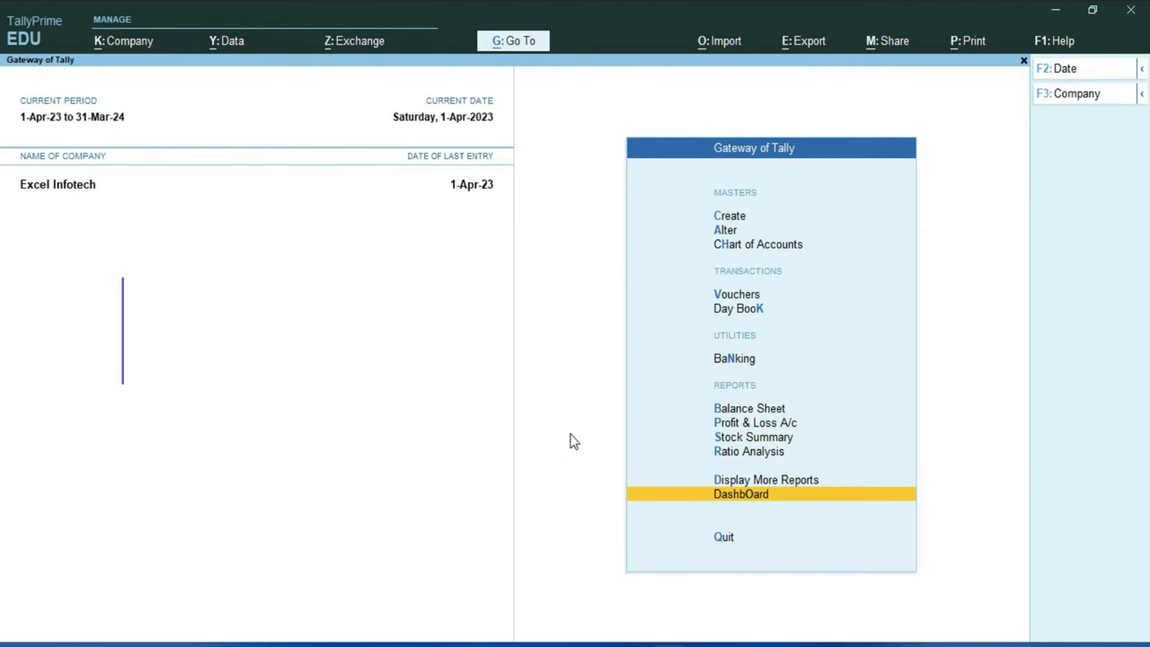
Open voucher creation, change the voucher type to Receipt, and select Cash as the receiving account
{"action": "key", "text": "Up"}
{"action": "key", "text": "Up"}
{"action": "key", "text": "Up"}
{"action": "key", "text": "Up"}
{"action": "key", "text": "Up"}
{"action": "key", "text": "Up"}
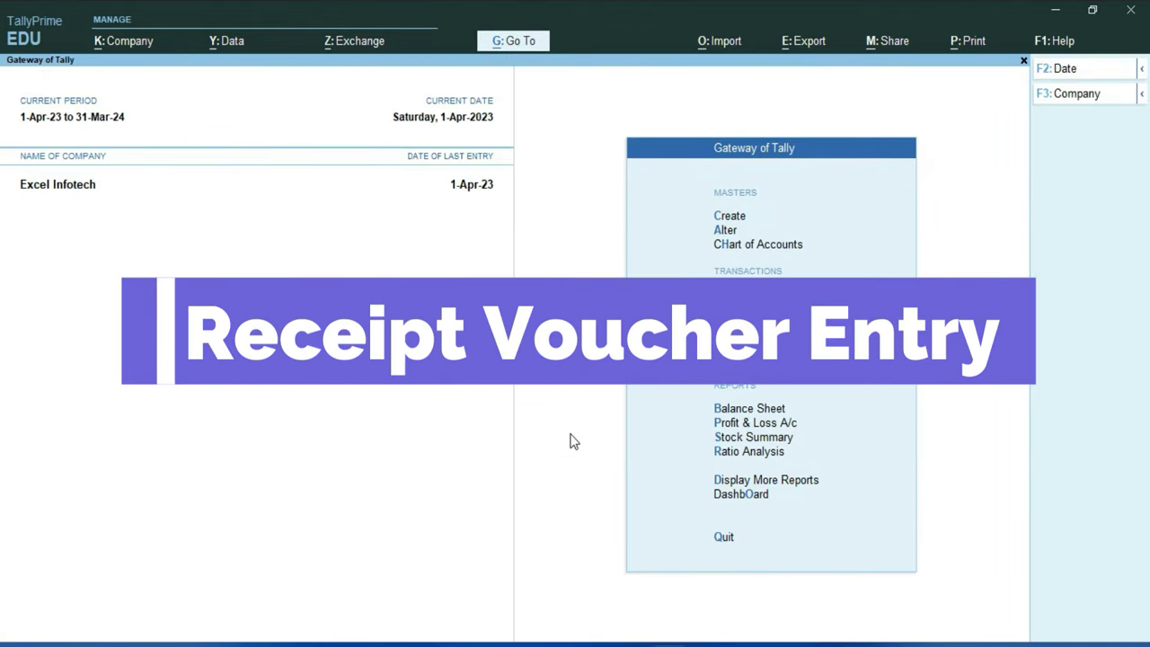
{"action": "key", "text": "Up"}
{"action": "key", "text": "Up"}
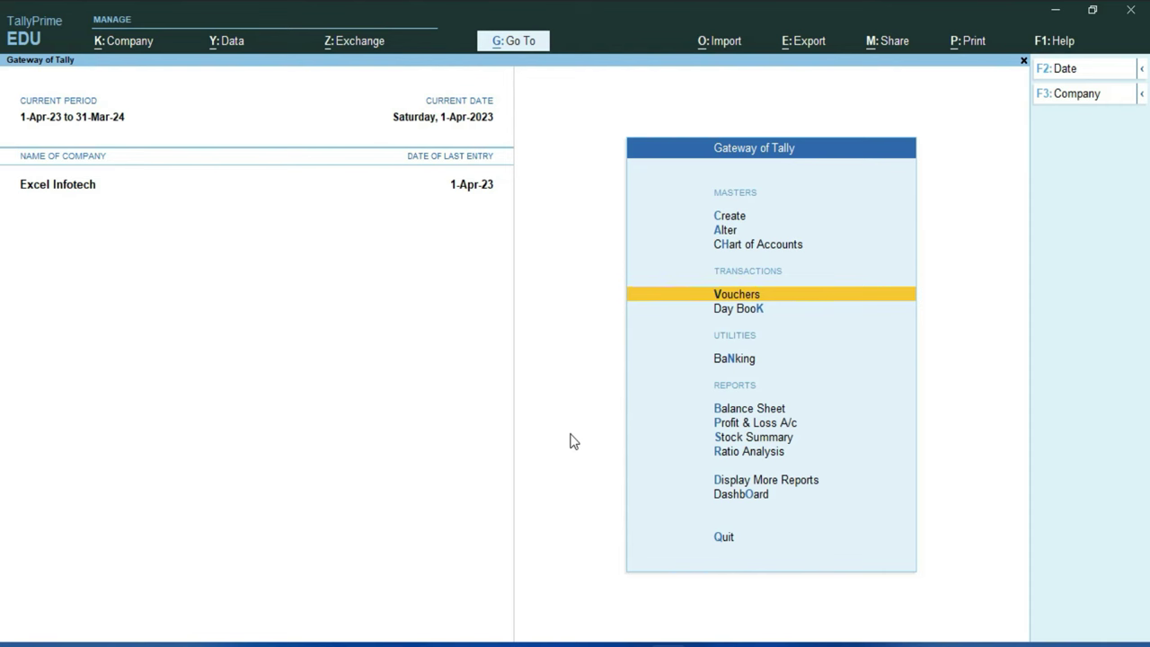
{"action": "key", "text": "Return"}
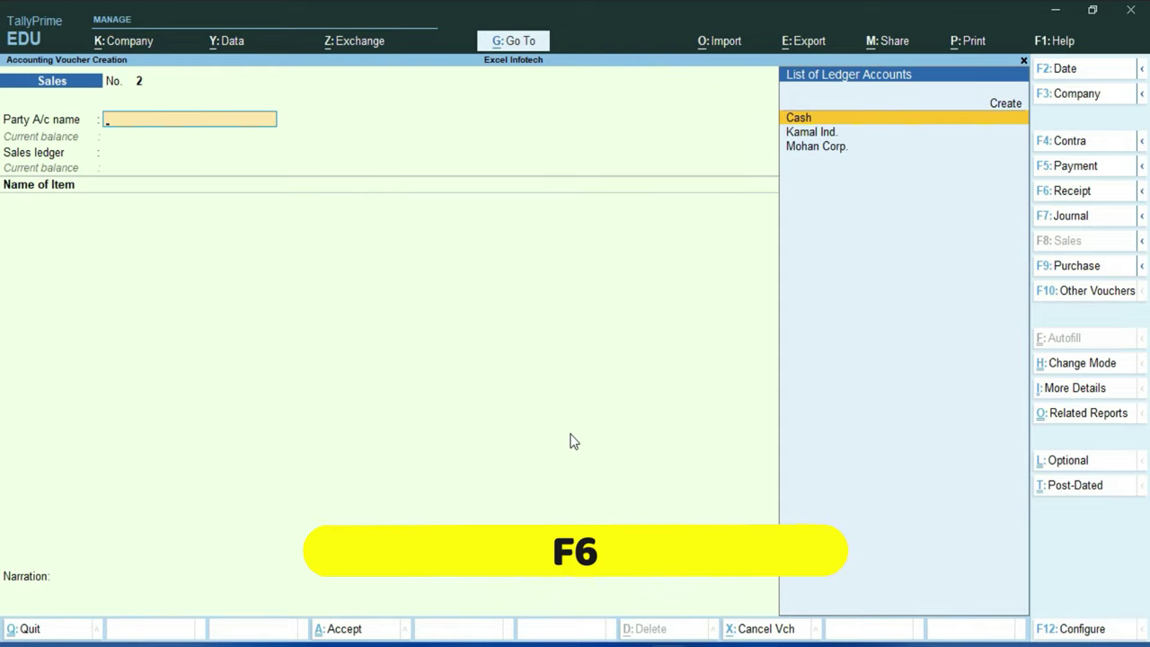
{"action": "key", "text": "F6"}
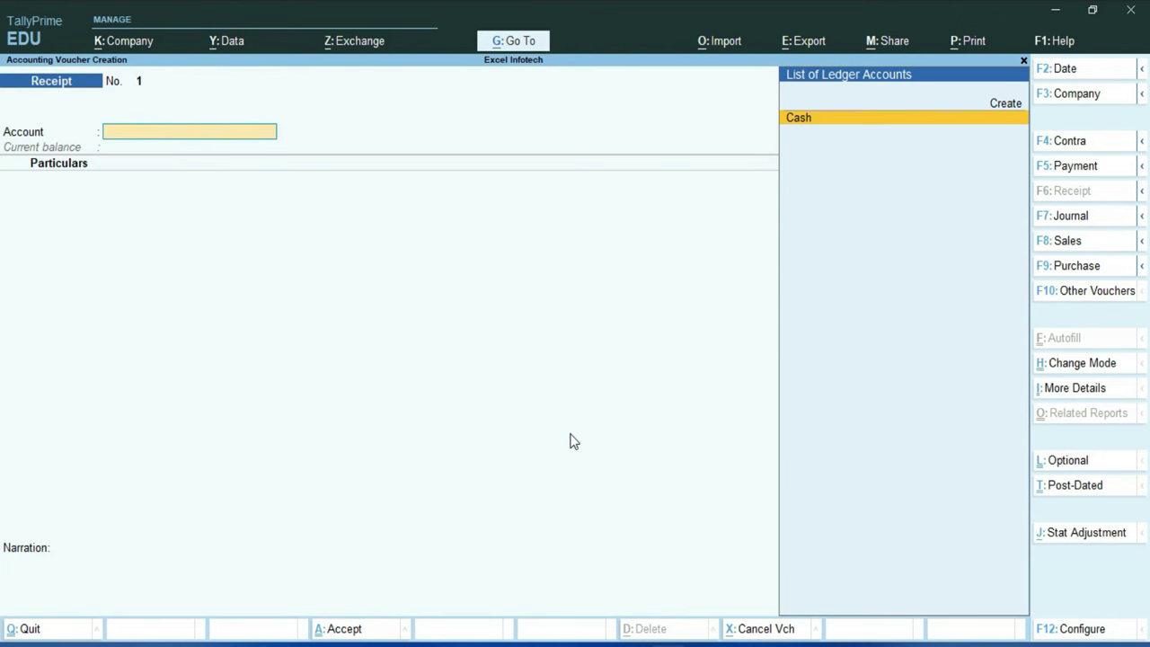
{"action": "key", "text": "Up"}
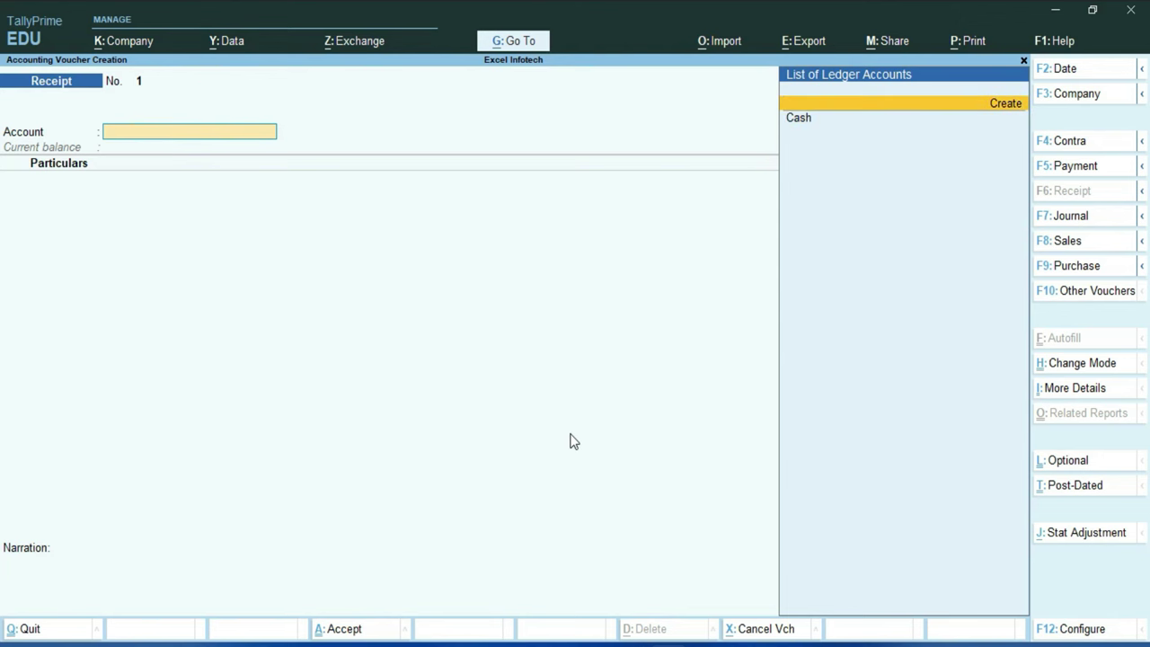
{"action": "key", "text": "Down"}
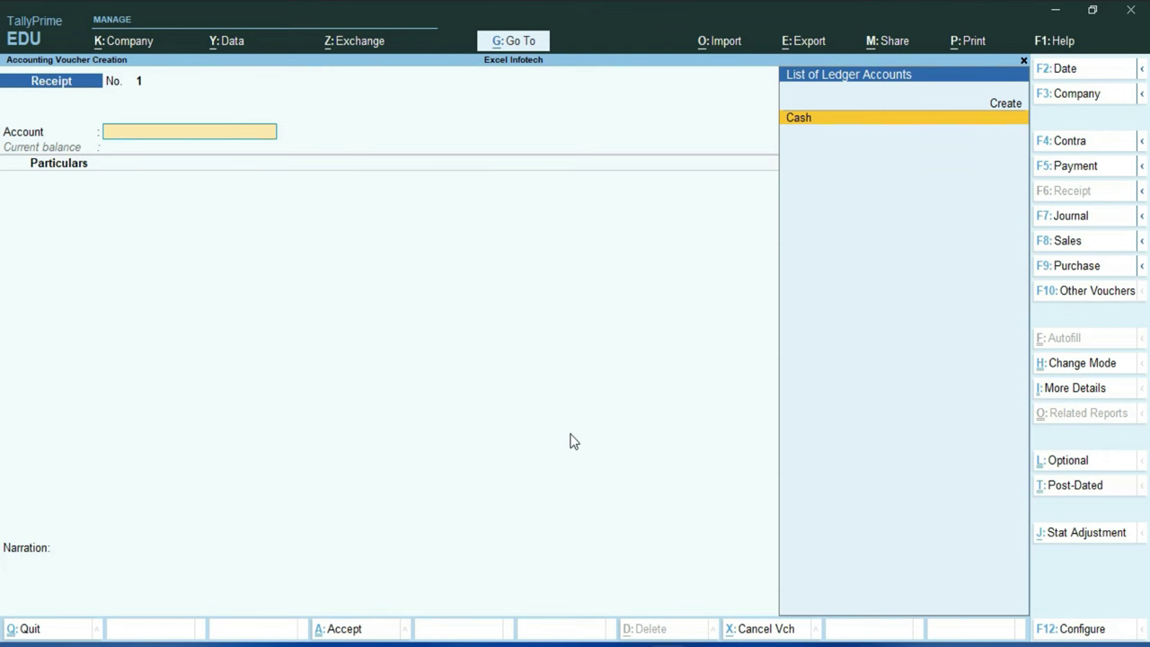
{"action": "key", "text": "Return"}
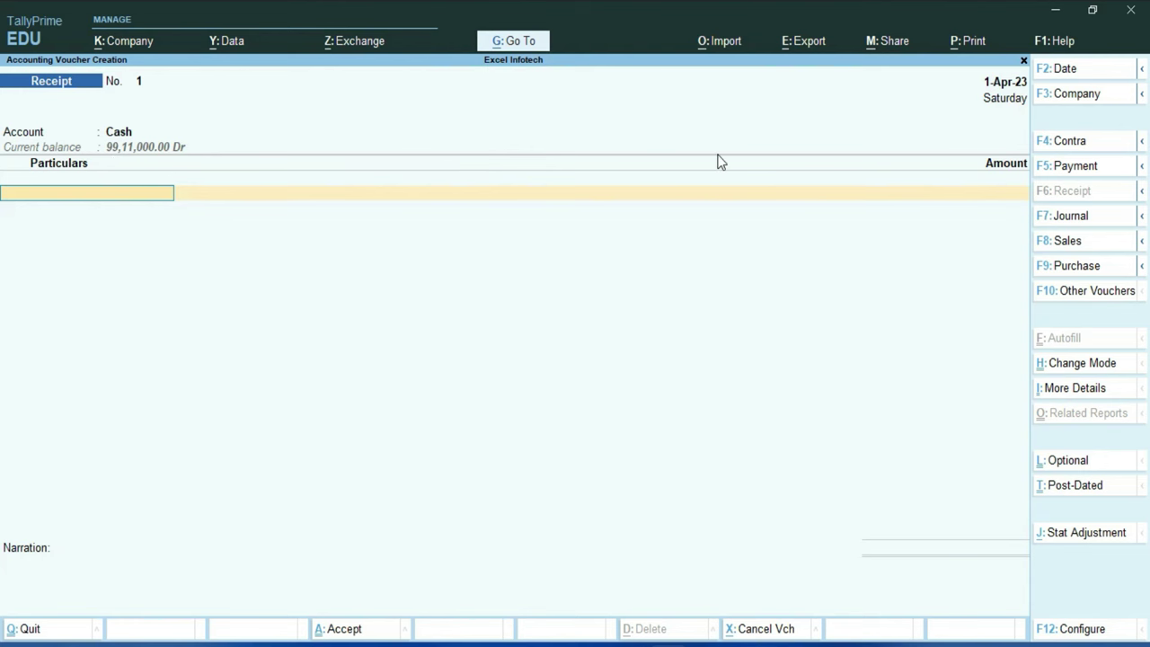
Credit Kamal Ind. with 99,12,000 in the cash receipt voucher
{"action": "key", "text": "Down"}
{"action": "key", "text": "Down"}
{"action": "key", "text": "Down"}
{"action": "key", "text": "Down"}
{"action": "key", "text": "Down"}
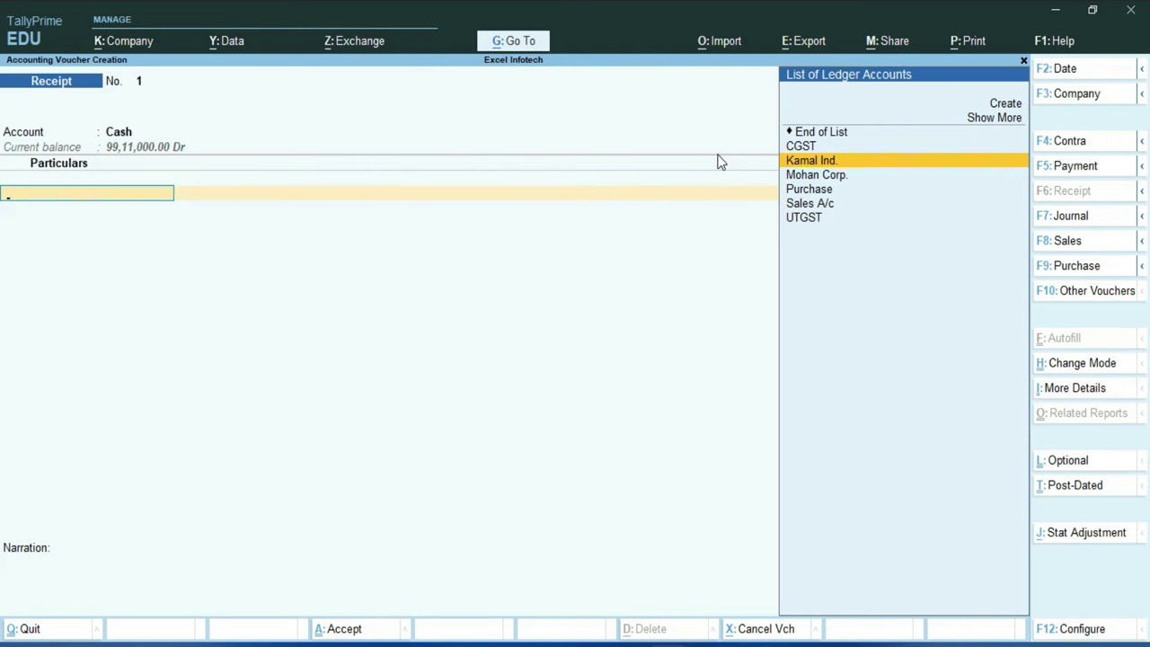
{"action": "key", "text": "Return"}
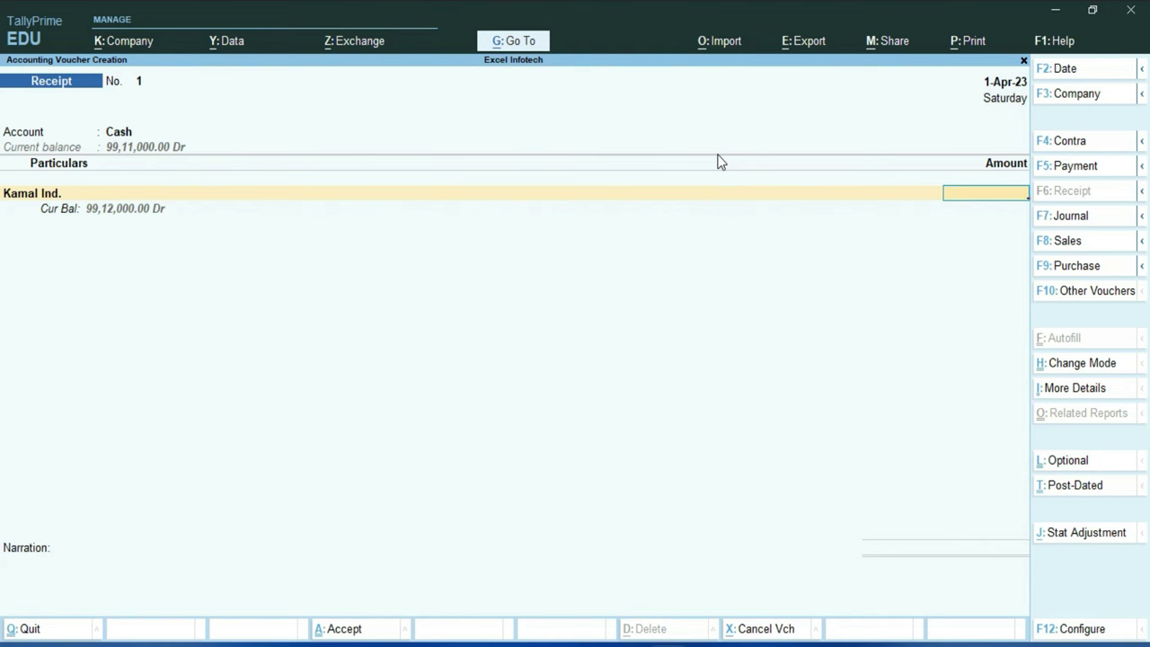
{"action": "type", "text": "9912000"}
{"action": "key", "text": "Return"}
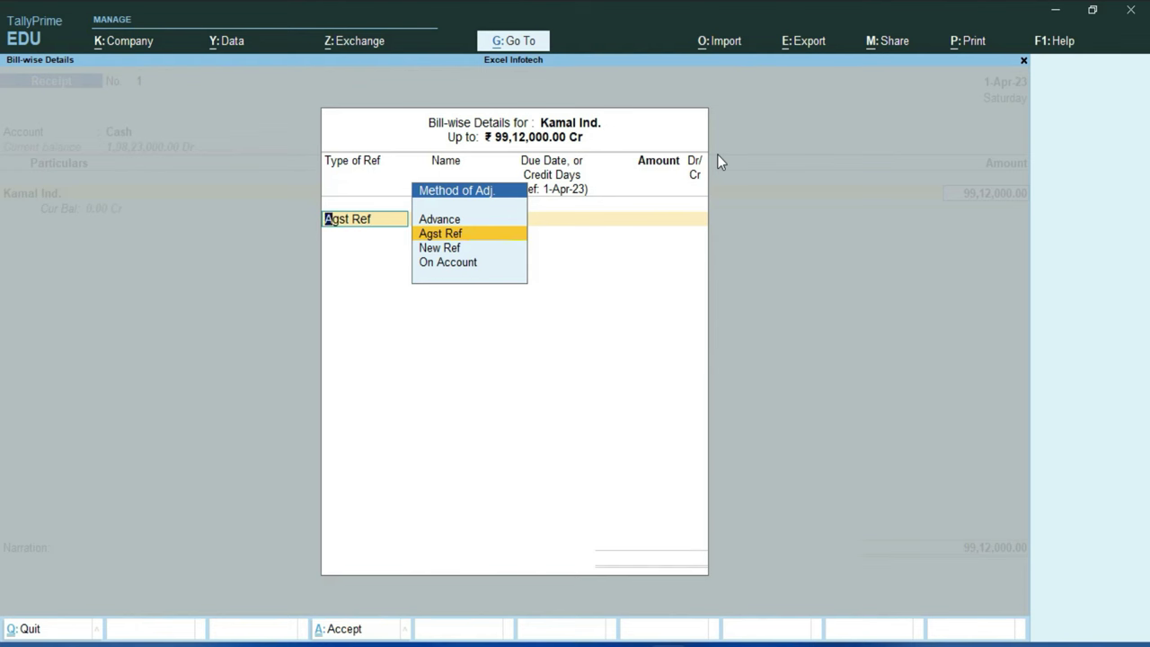
Allocate the full receipt amount as Agst Ref to Kamal Ind.'s pending bill 1 and complete the bill-wise details
{"action": "key", "text": "Return"}
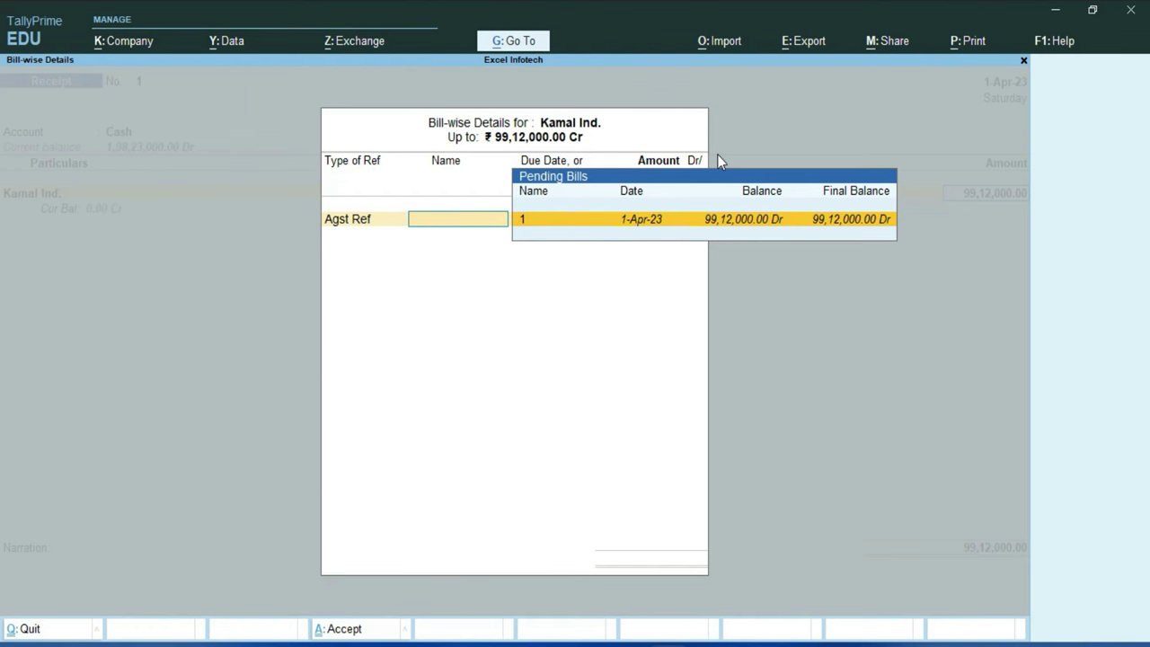
{"action": "key", "text": "Return"}
{"action": "key", "text": "Return"}
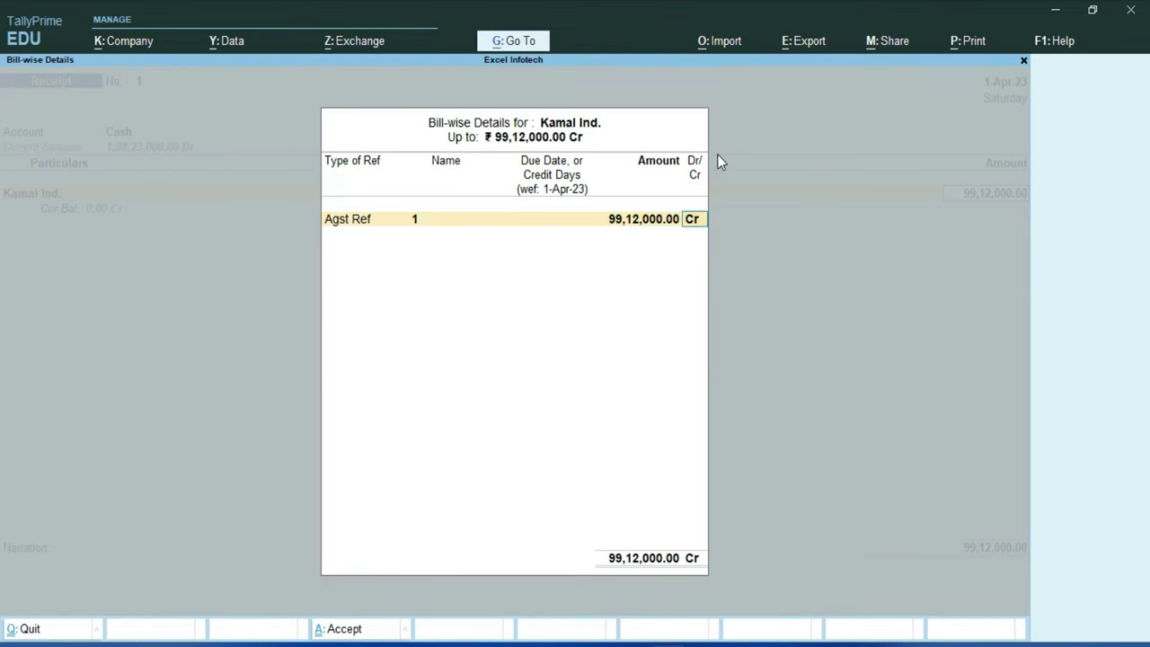
{"action": "key", "text": "Return"}
{"action": "key", "text": "Return"}
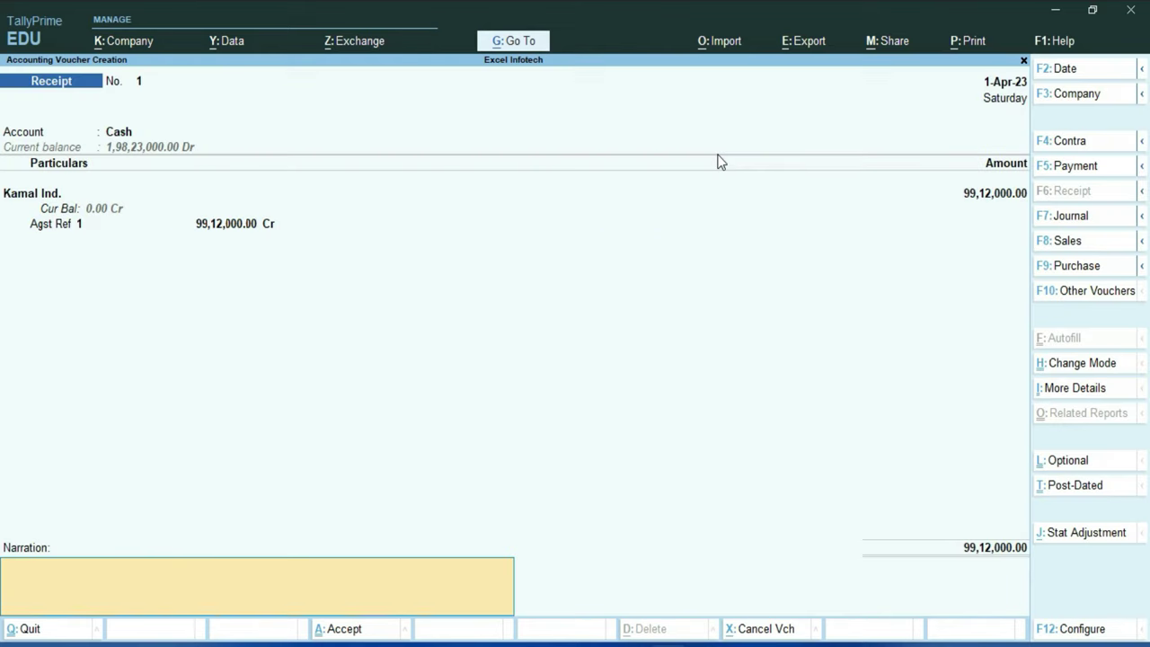
Accept the receipt voucher without a narration and return to the Gateway of Tally
{"action": "key", "text": "Return"}
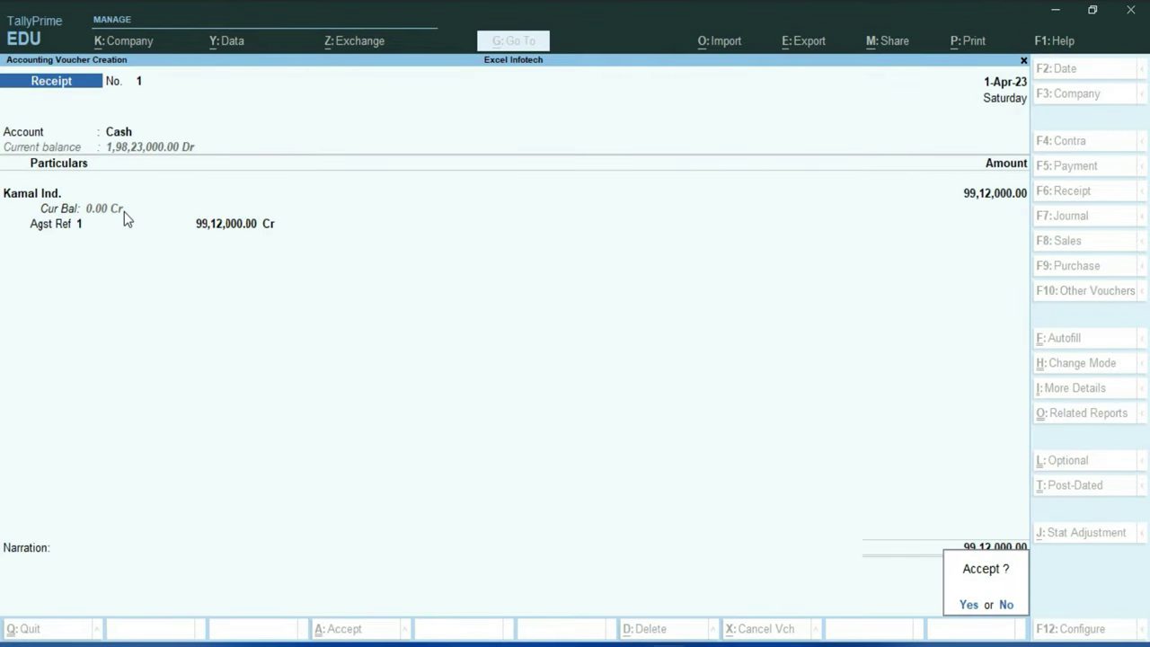
{"action": "key", "text": "y"}
{"action": "key", "text": "Escape"}
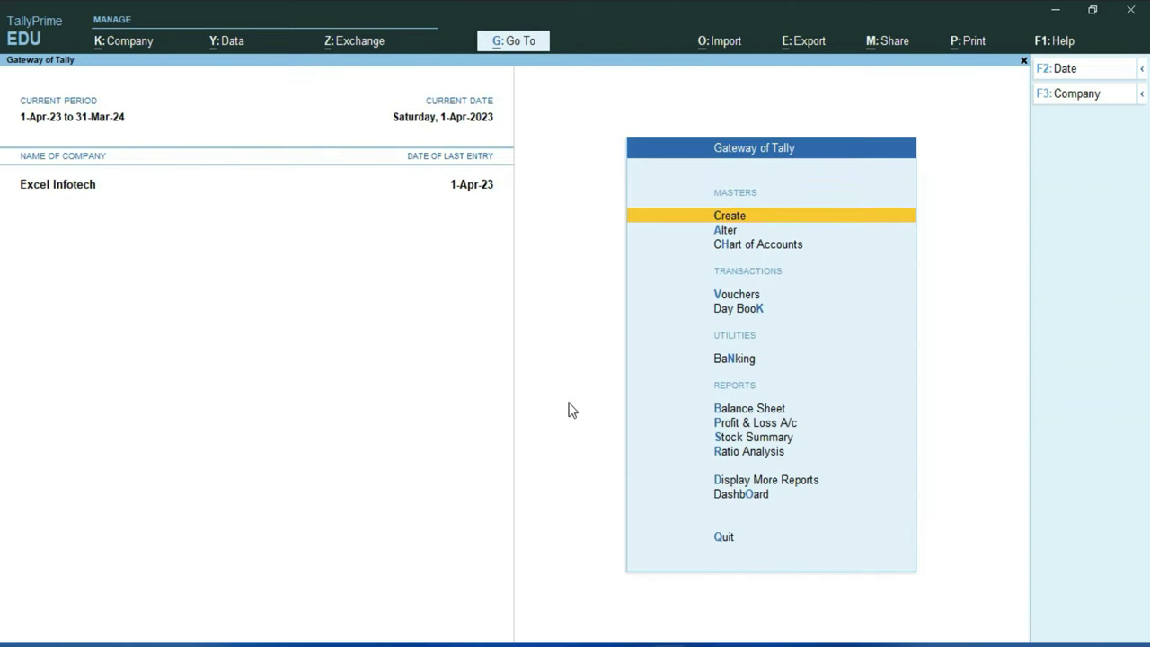
Open the Dashboard, look at the Purchase Trend tile, and drill down from Sales Trend into the Sales Voucher Register
{"action": "left_click", "coordinate": [735, 497]}
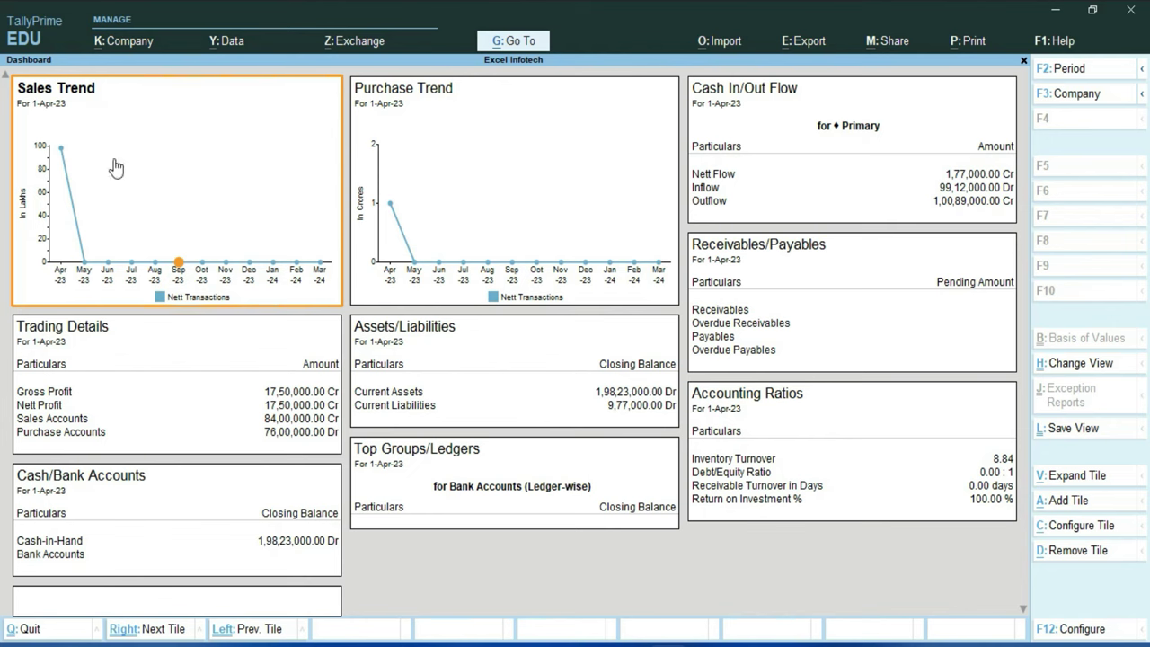
{"action": "left_click", "coordinate": [441, 140]}
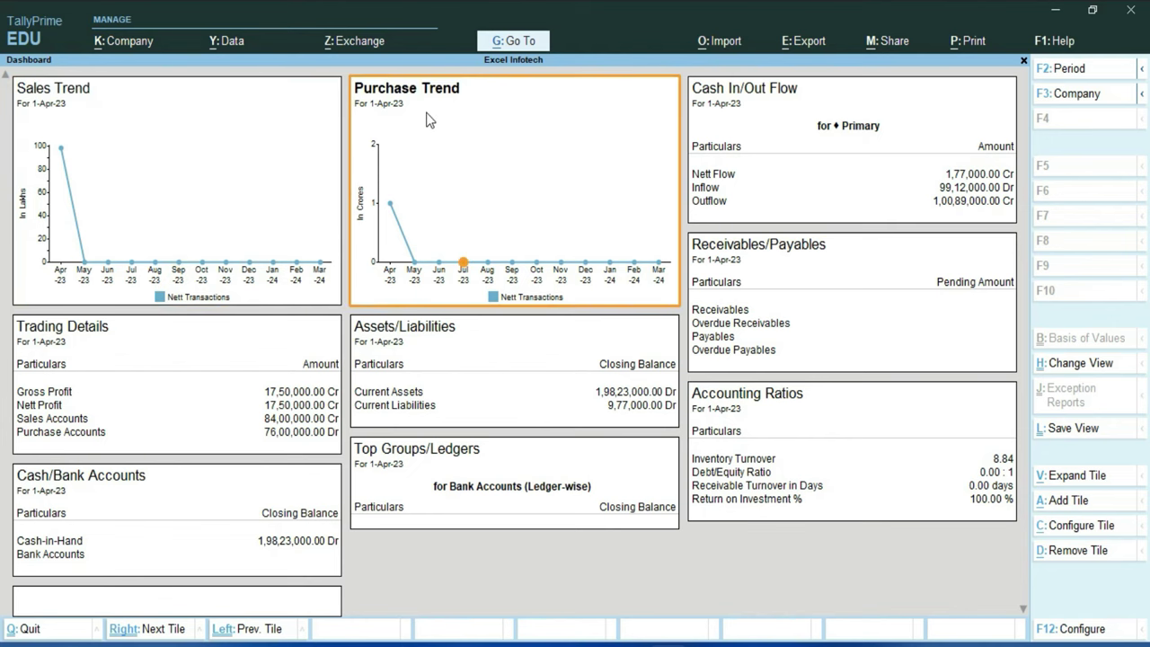
{"action": "left_click", "coordinate": [171, 146]}
{"action": "left_click", "coordinate": [166, 146]}
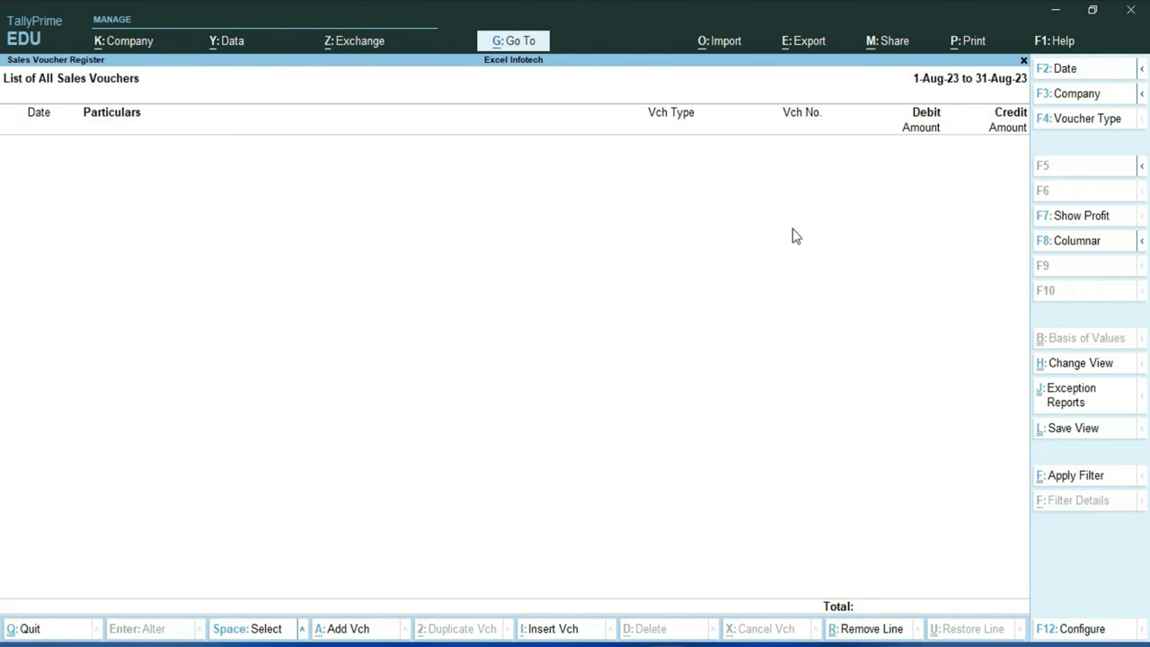
Blank the Sales Voucher Register's date to list all recorded sales vouchers, and return to the Dashboard
{"action": "key", "text": "F2"}
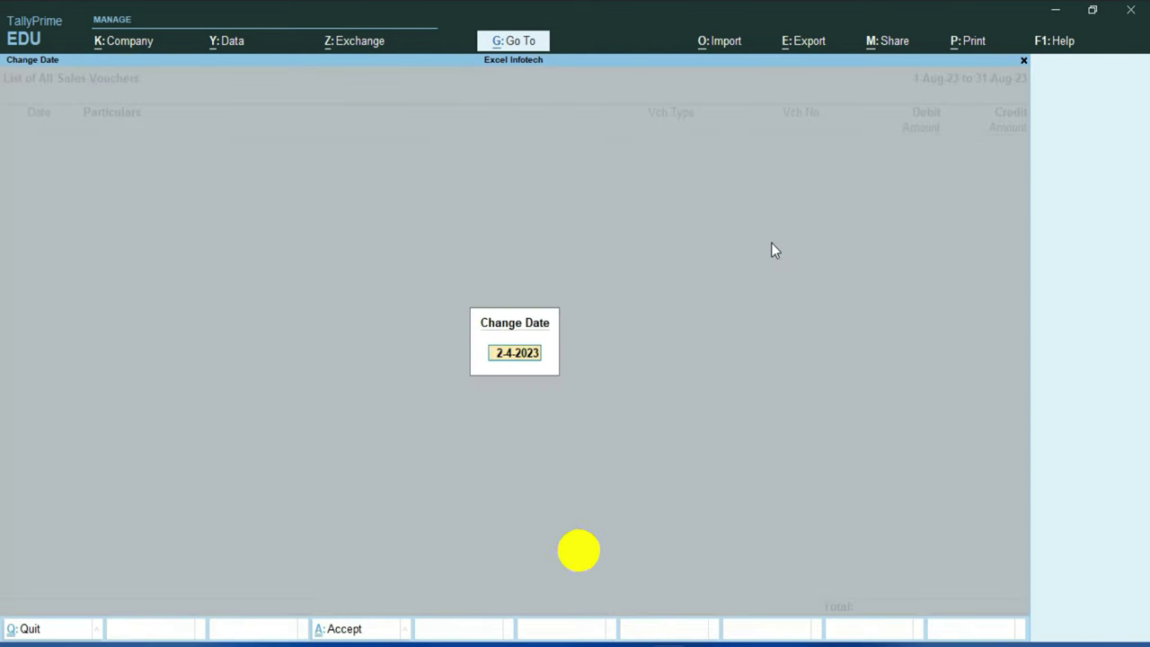
{"action": "key", "text": "space"}
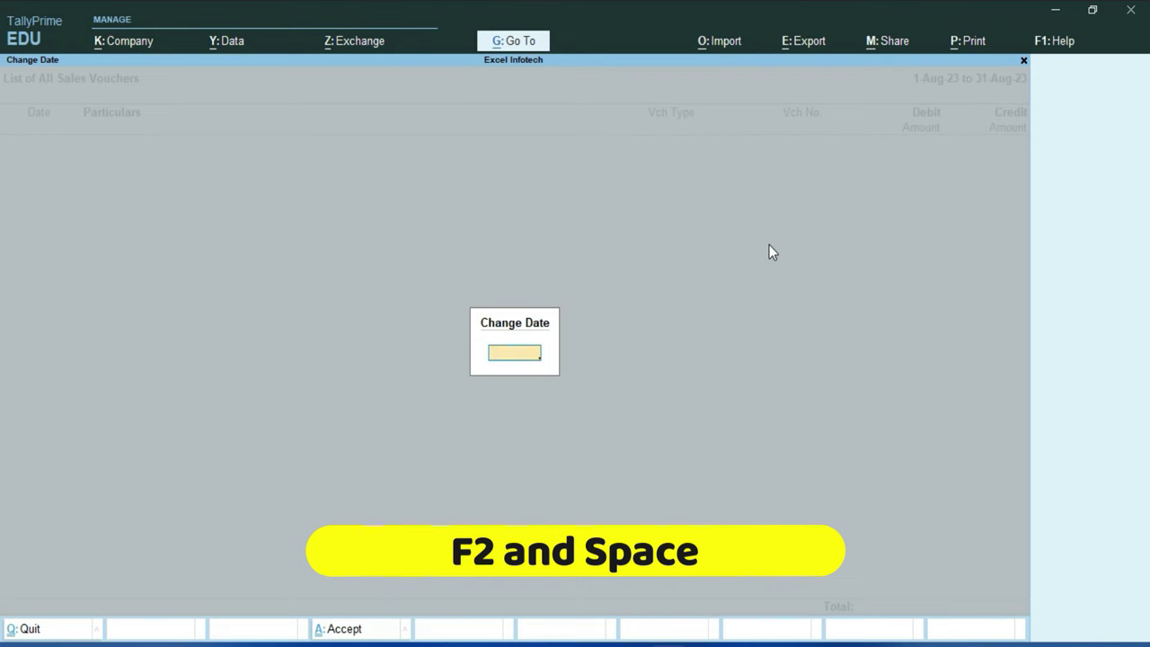
{"action": "key", "text": "Return"}
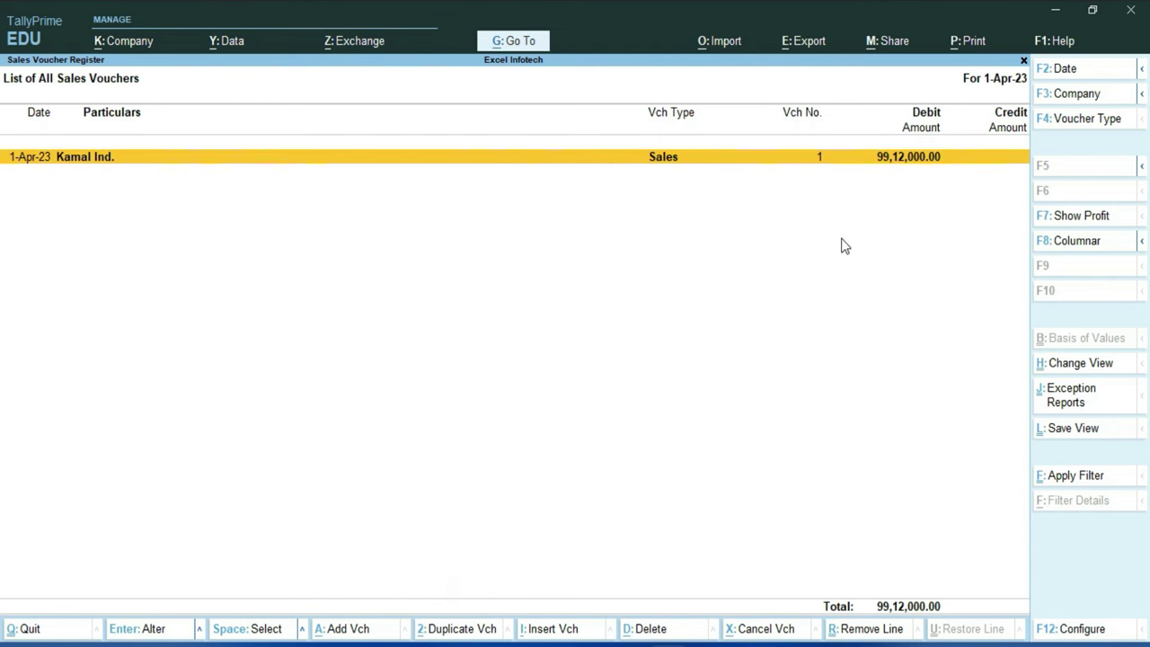
{"action": "key", "text": "Escape"}
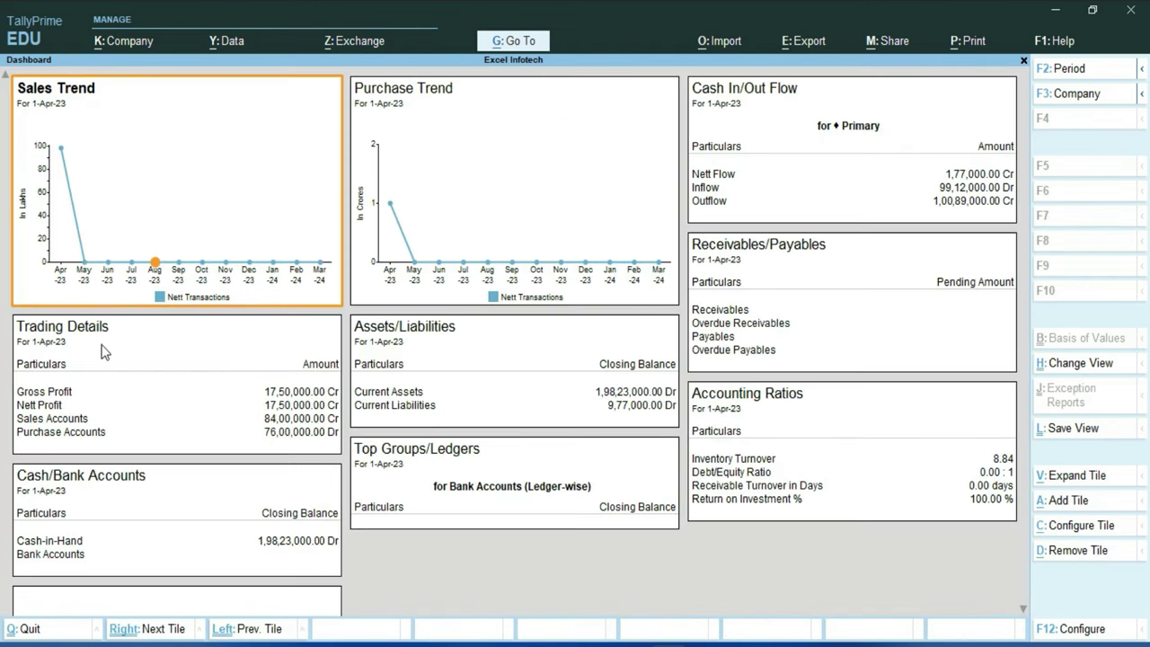